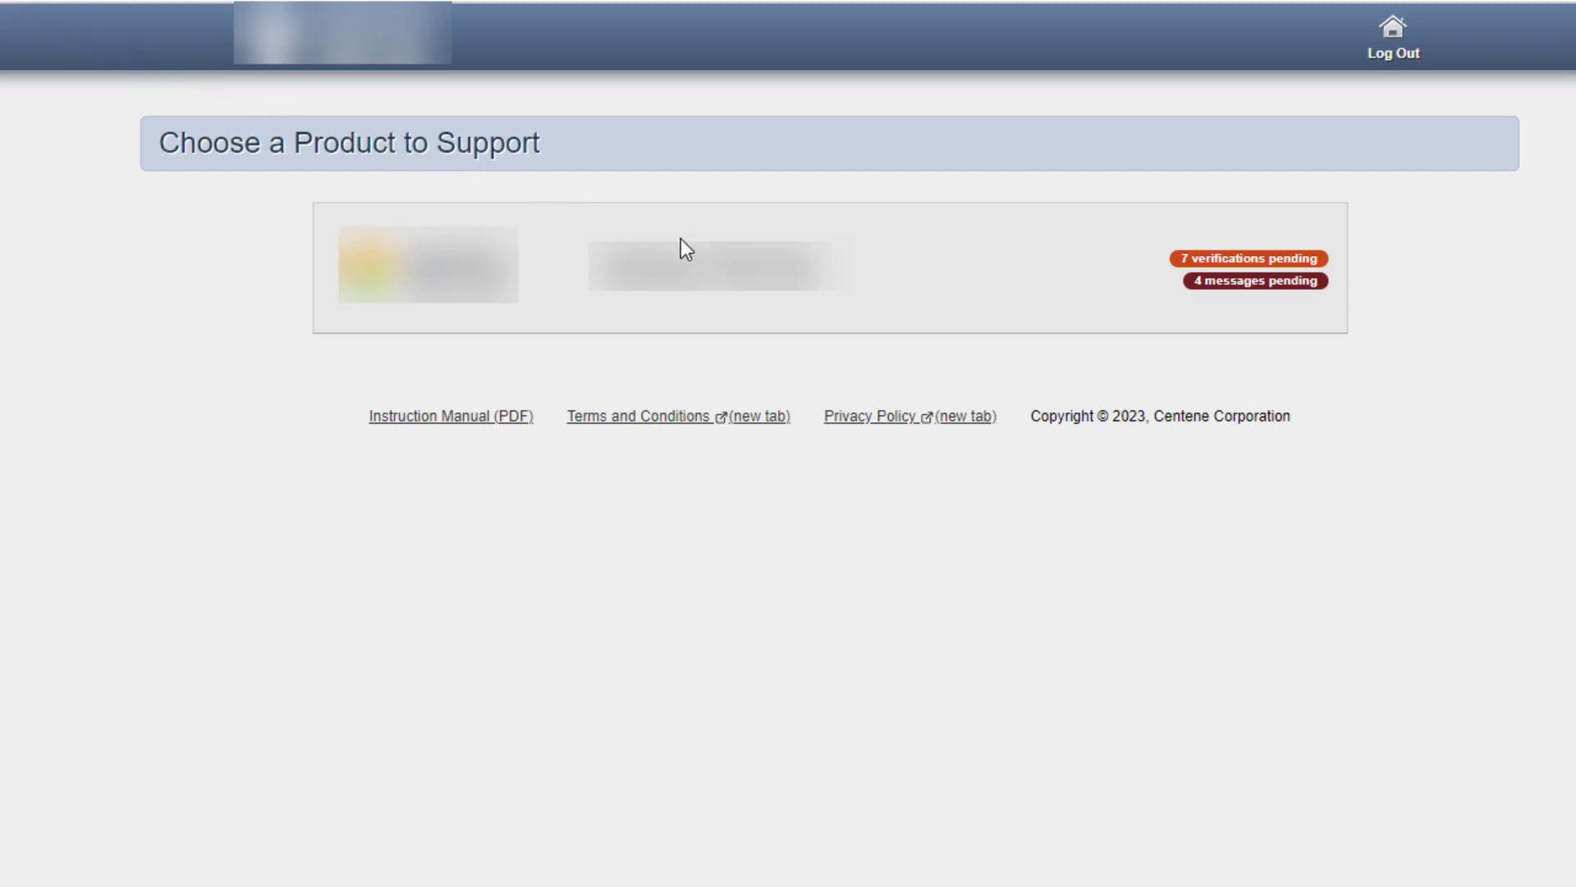
Open the listed product's provider dashboard and look over its Patients, quick eligibility check and recent claims areas
{"action": "left_click", "coordinate": [806, 282]}
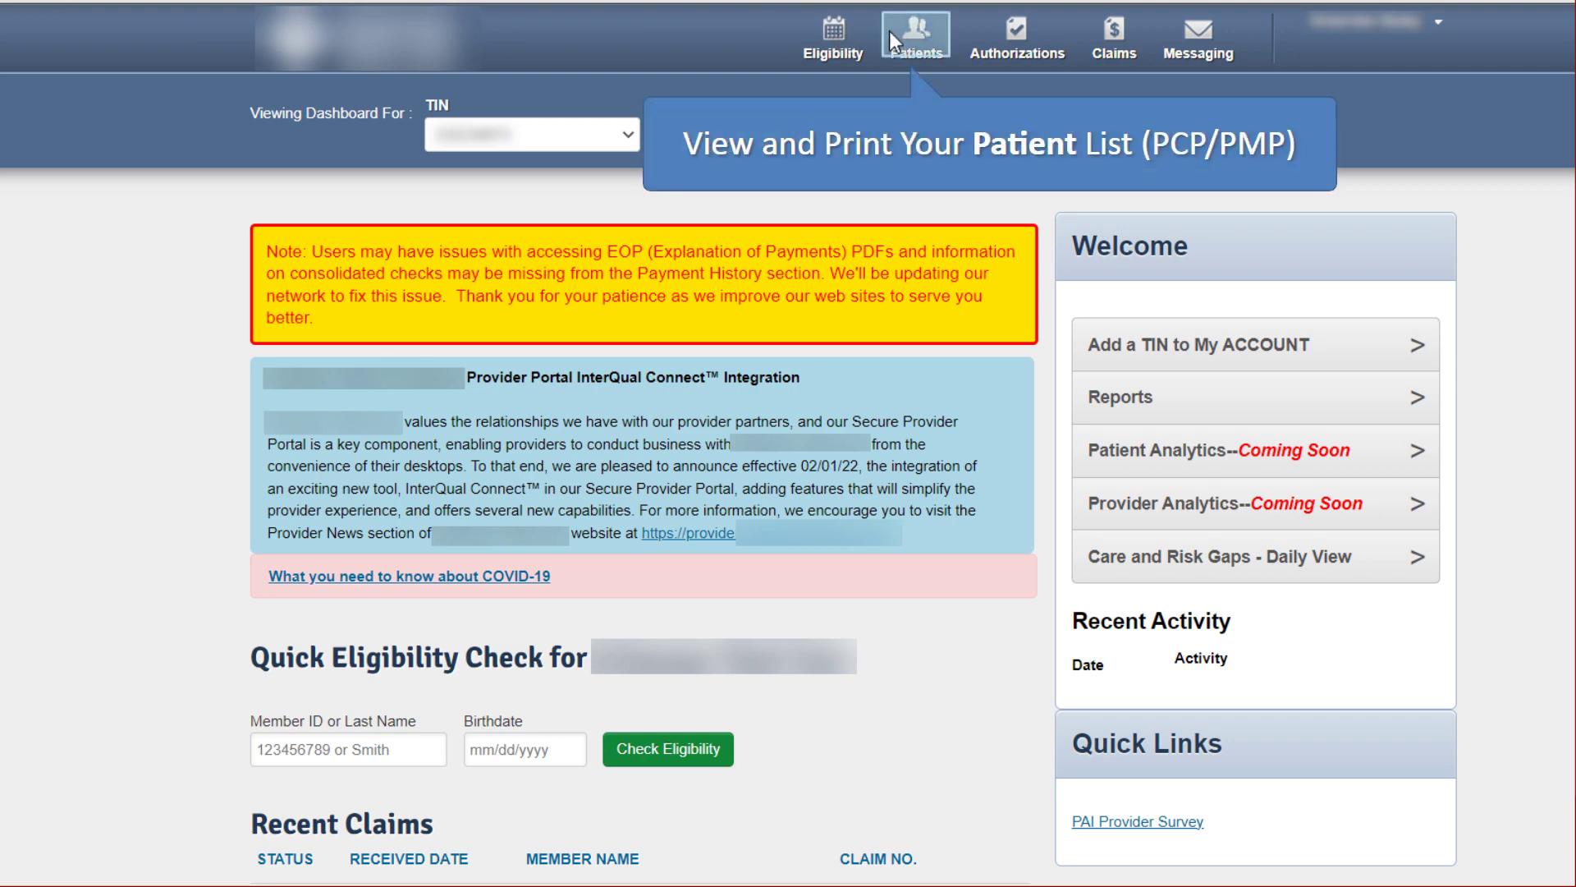
{"action": "left_click", "coordinate": [918, 35]}
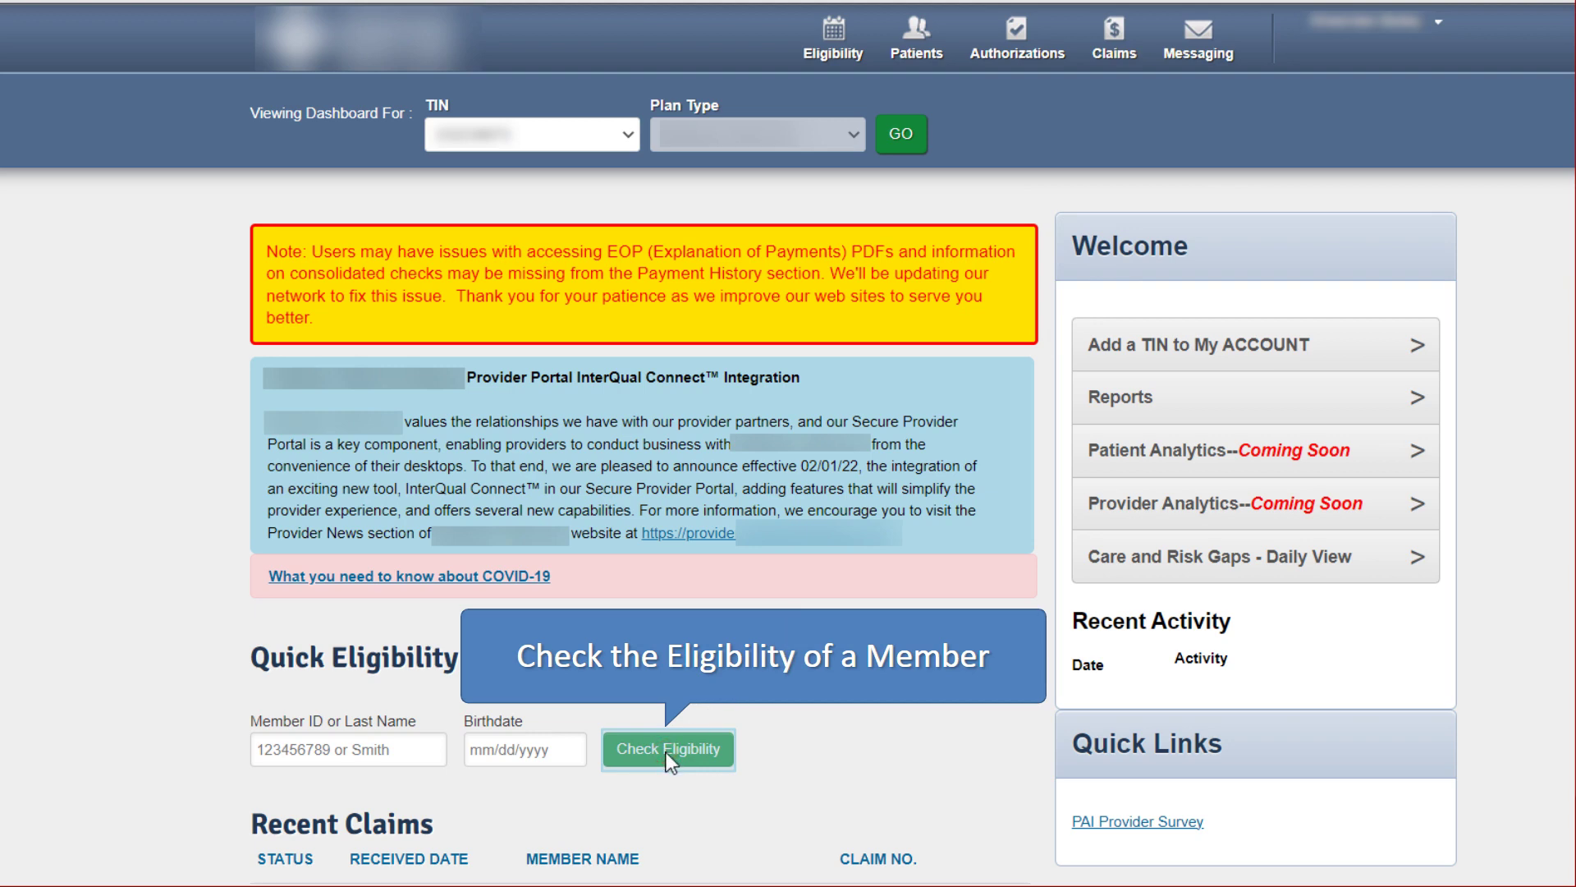
{"action": "scroll", "coordinate": [666, 752], "scroll_direction": "down", "scroll_amount": 3}
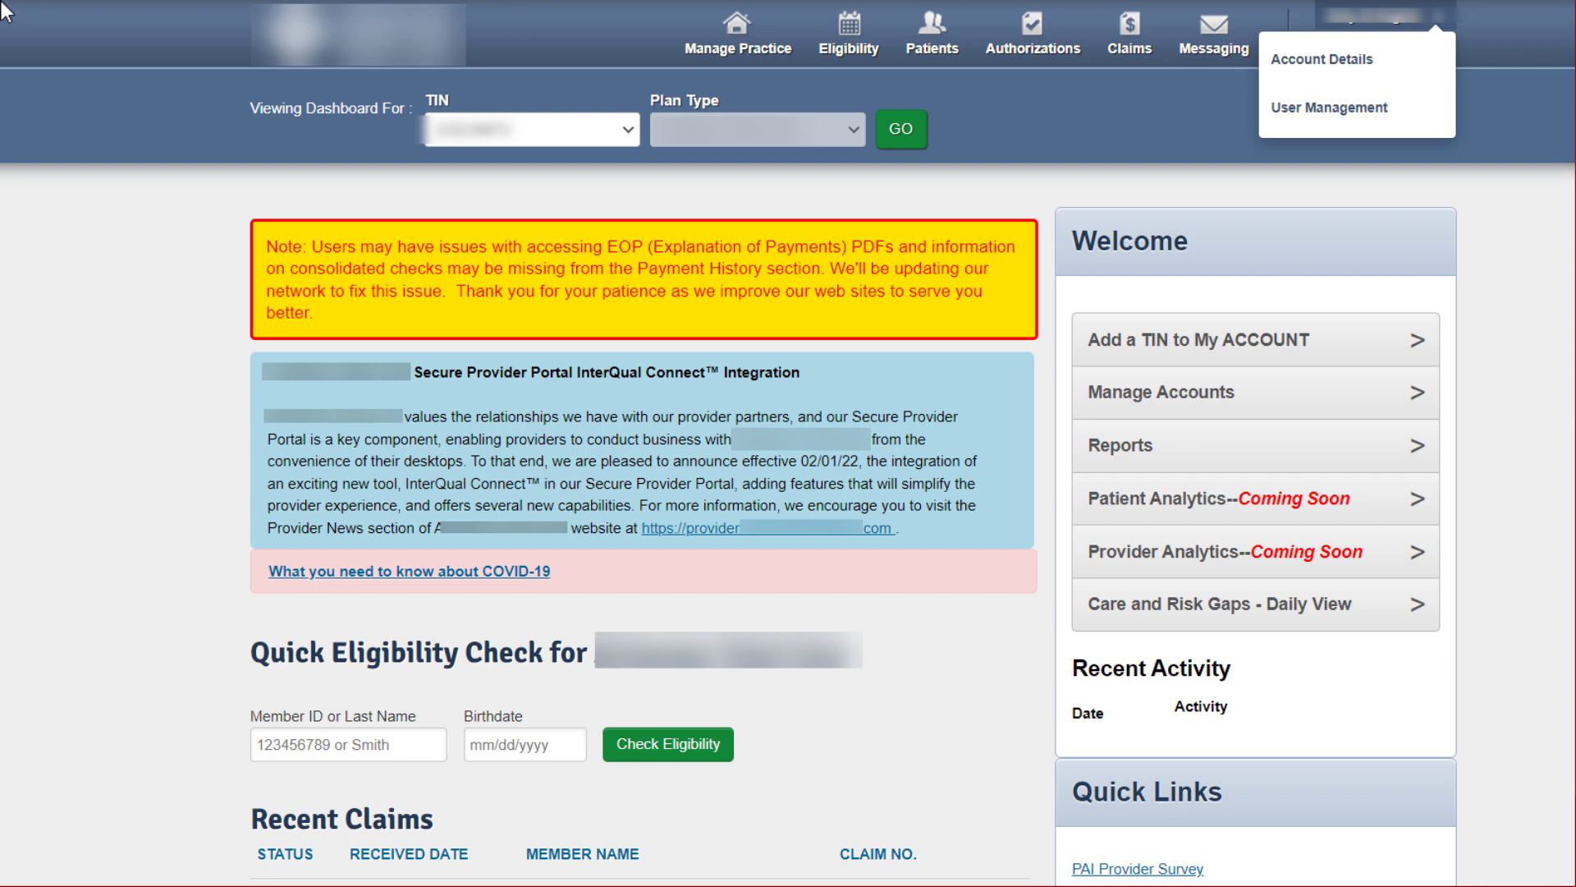
Open the account details for updating and submit the Change Password form
{"action": "left_click", "coordinate": [1325, 59]}
{"action": "left_click", "coordinate": [1326, 62]}
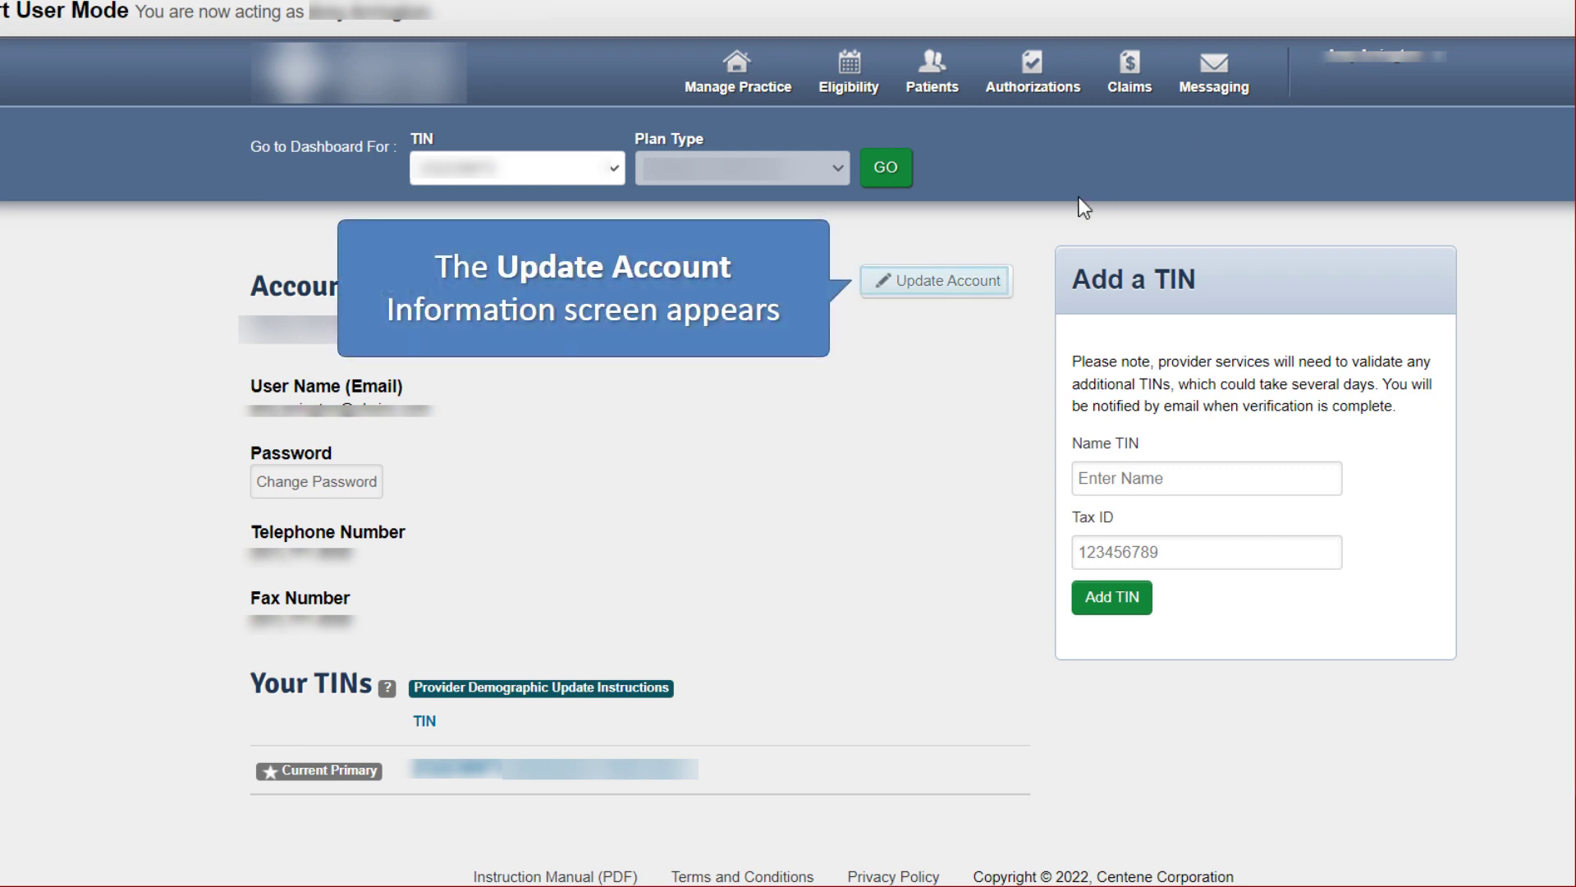
{"action": "left_click", "coordinate": [928, 279]}
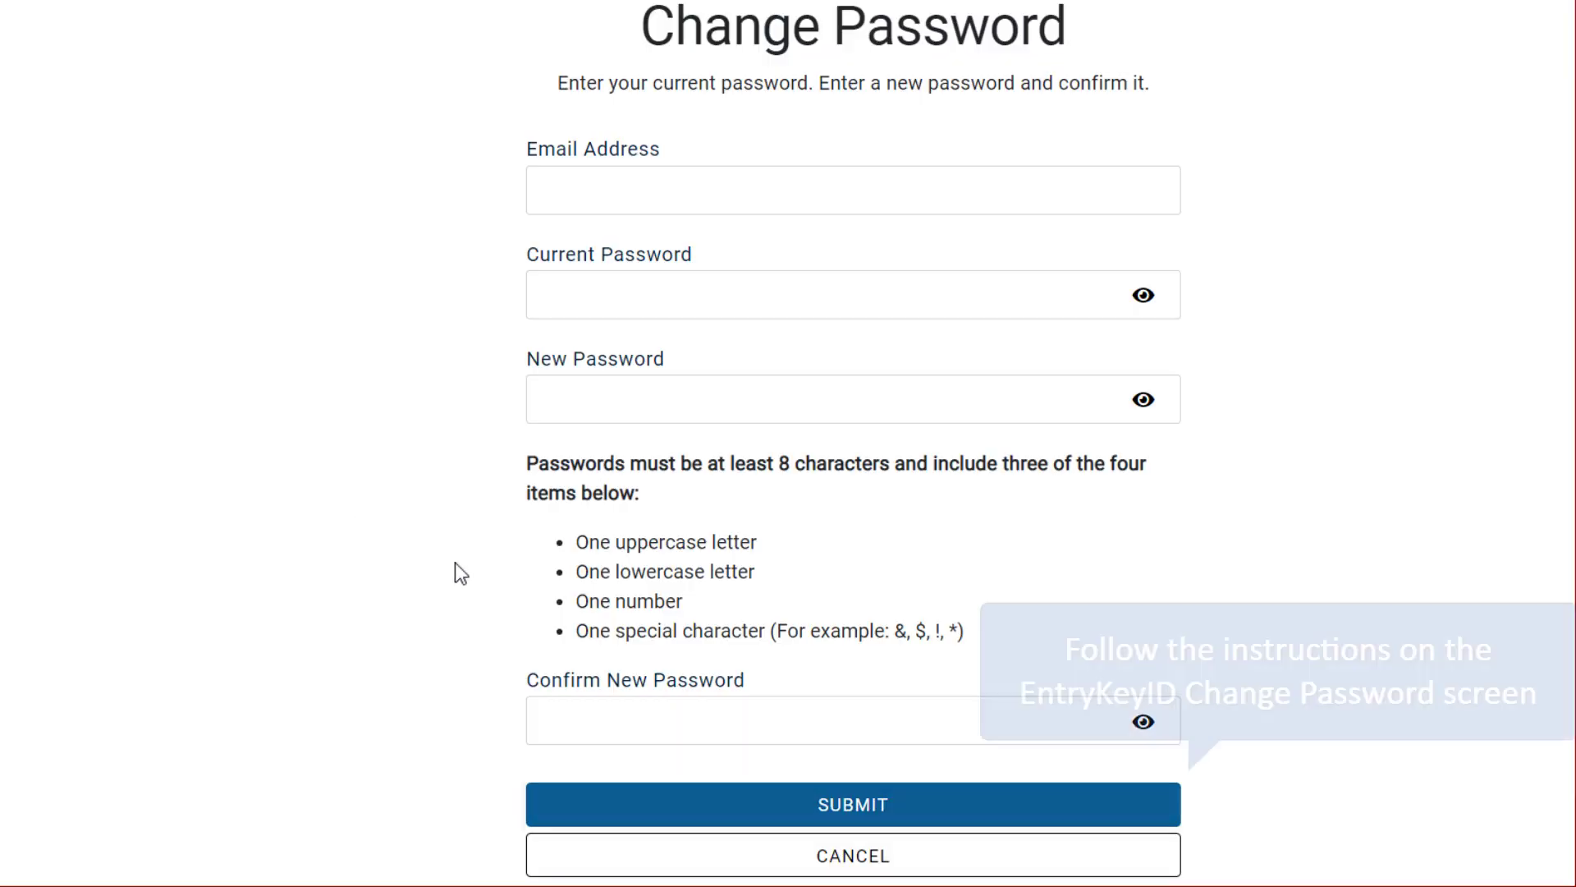
{"action": "left_click", "coordinate": [852, 804]}
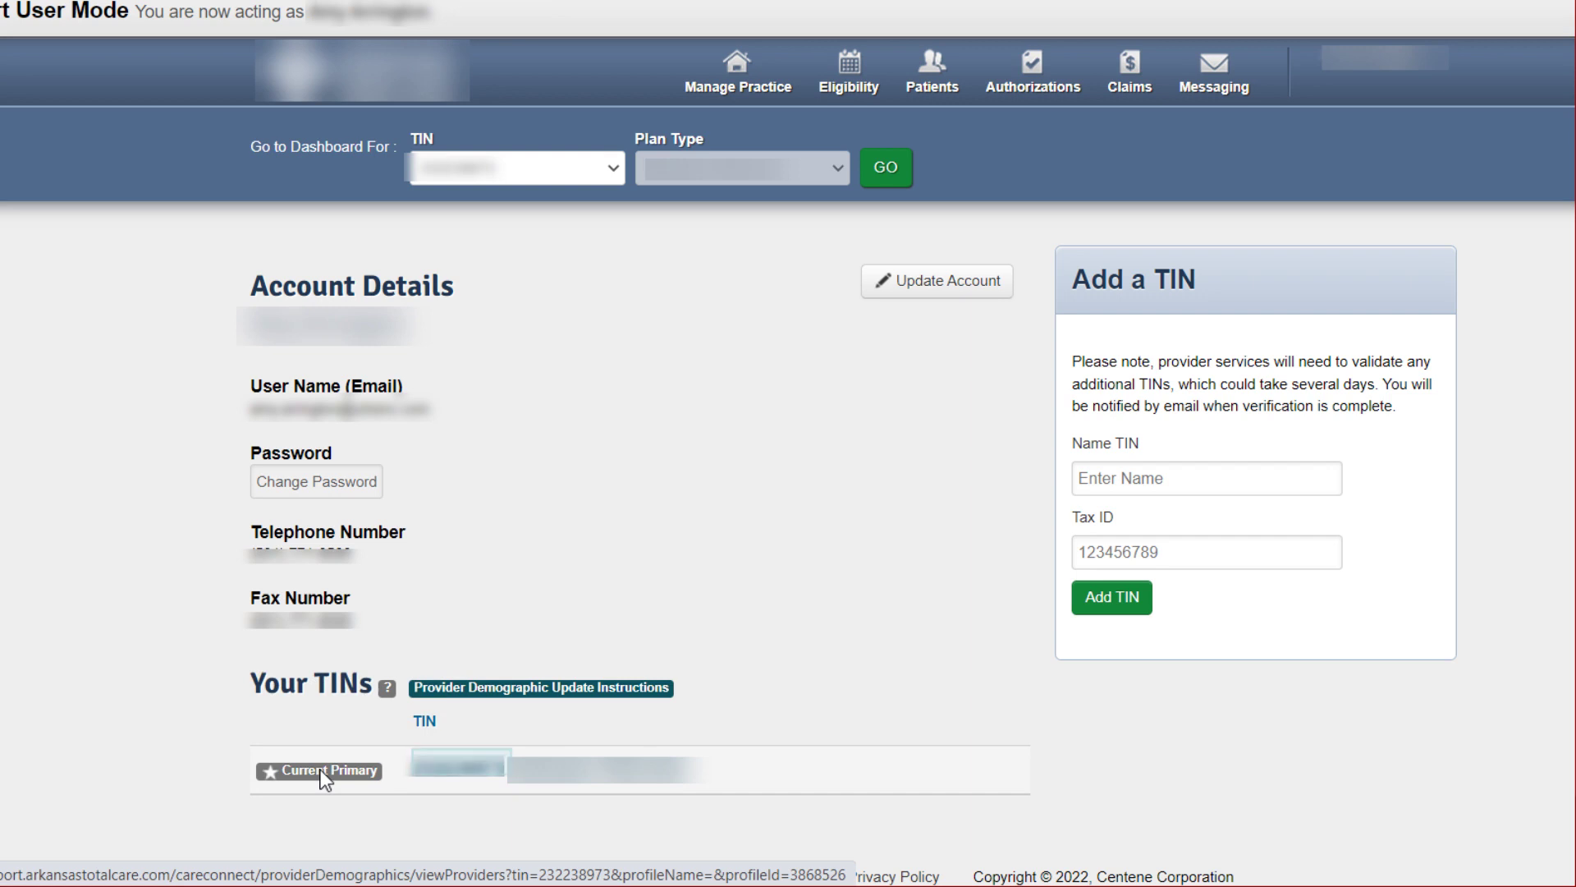
Open the service location of the first associated provider under the current primary TIN, edit it and save it
{"action": "left_click", "coordinate": [463, 763]}
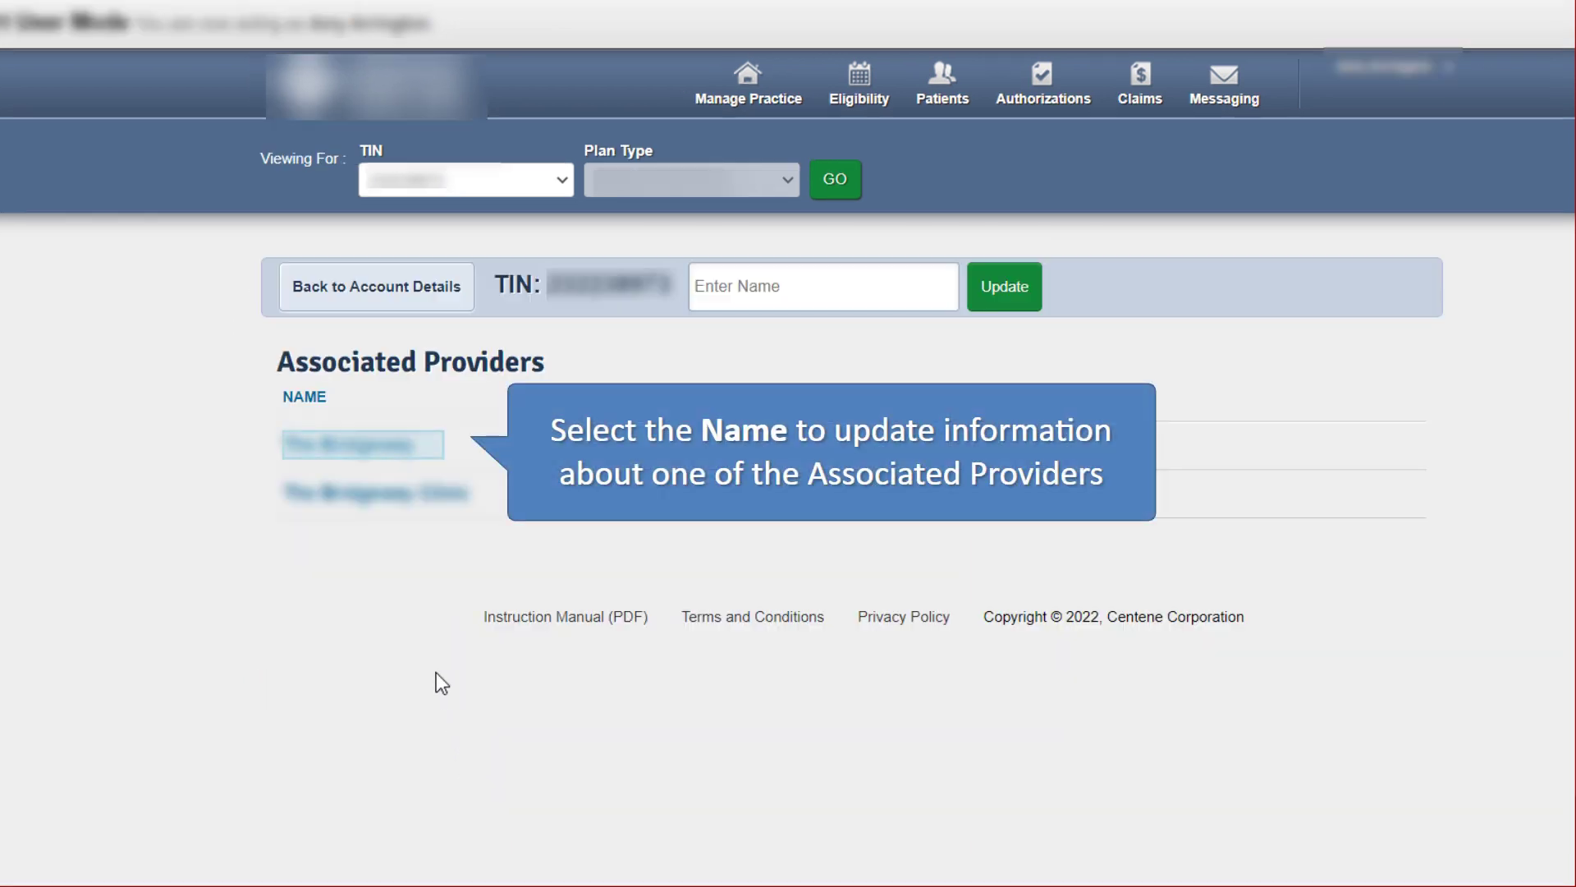
{"action": "left_click", "coordinate": [363, 443]}
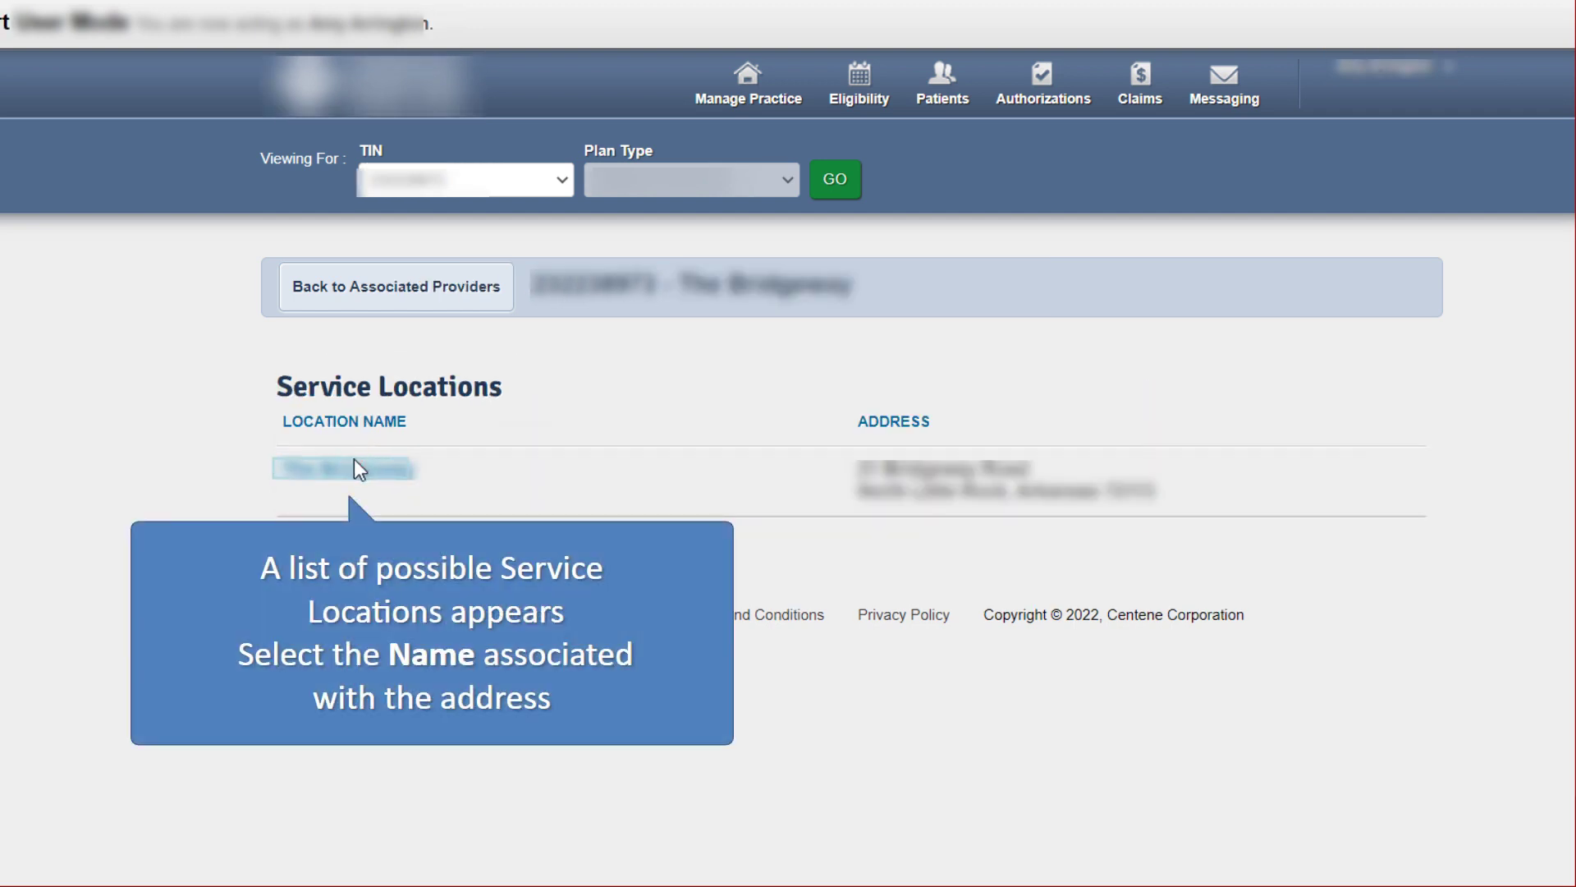
{"action": "left_click", "coordinate": [355, 465]}
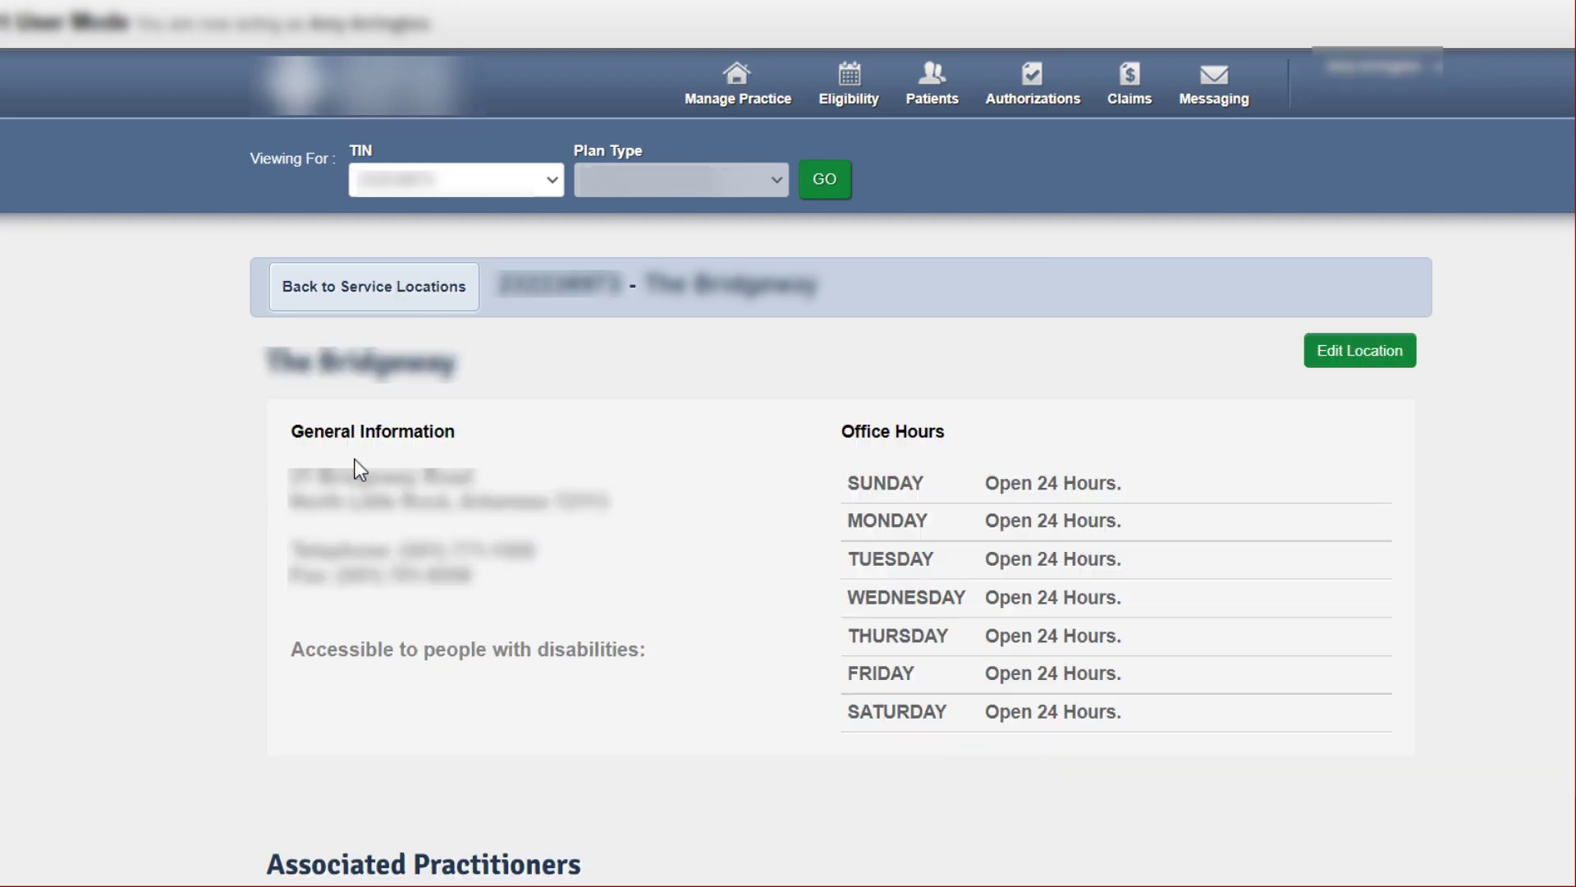
{"action": "left_click", "coordinate": [1359, 351]}
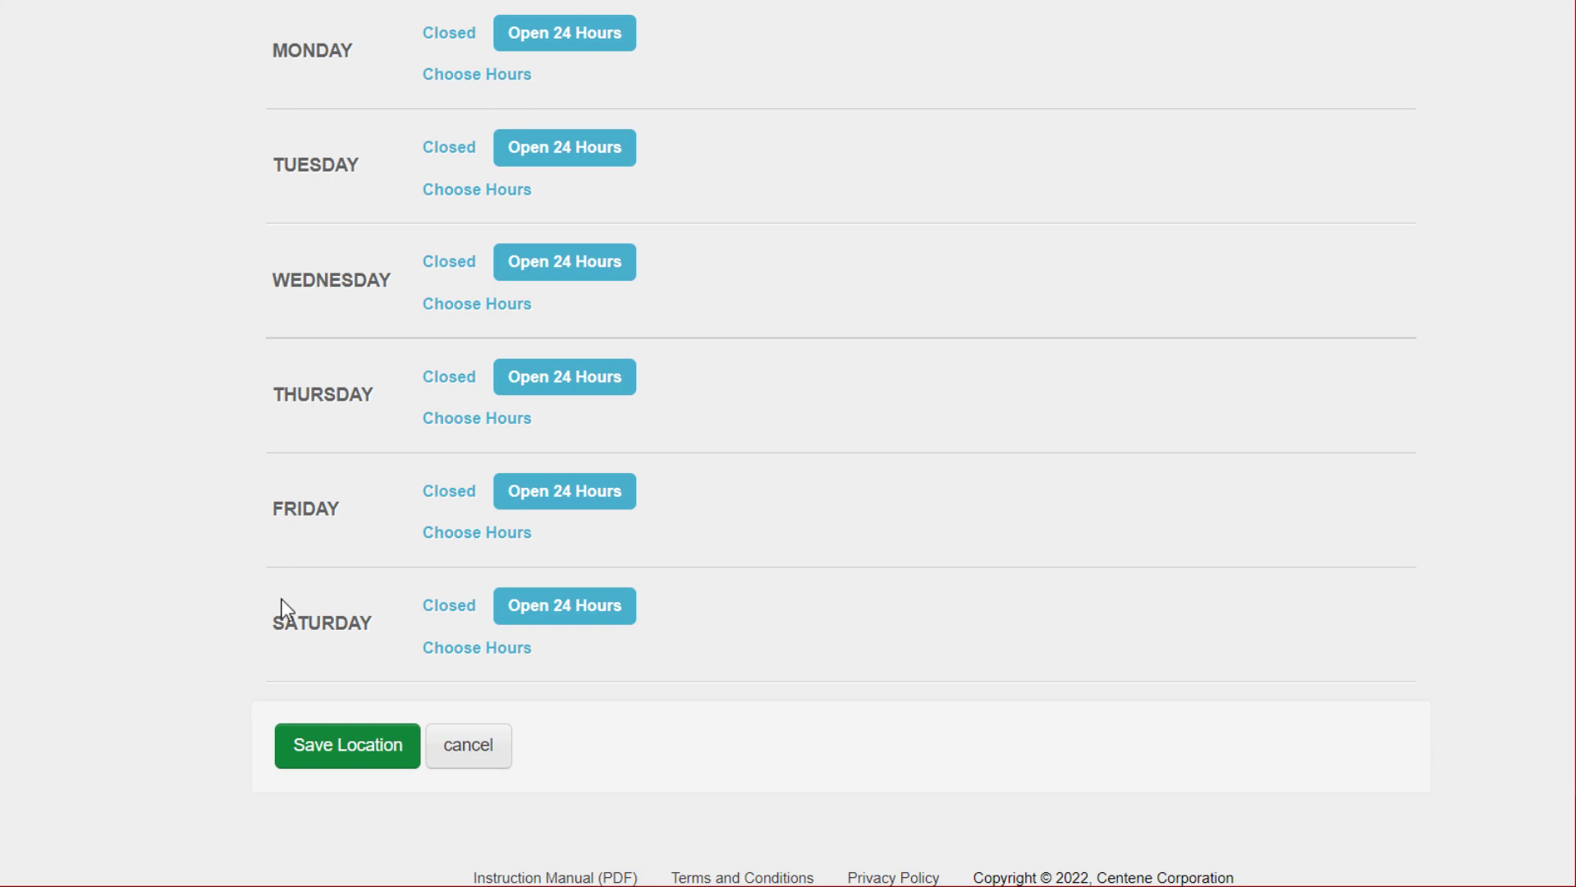
{"action": "left_click", "coordinate": [352, 746]}
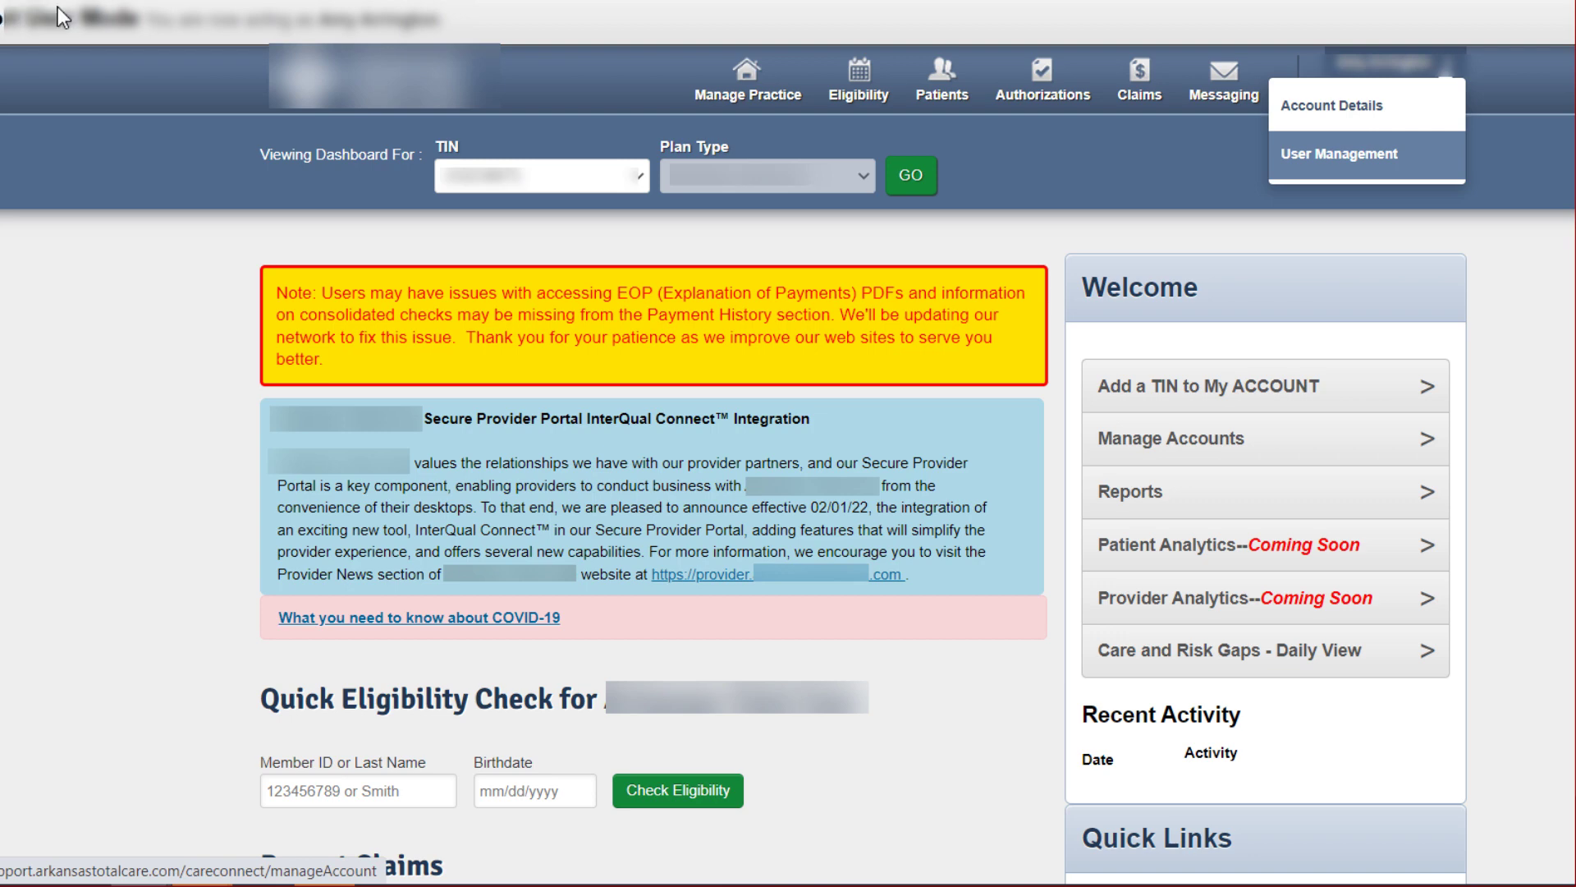
Open the first listed user's status and permissions in User Management and review the Eligibility and Manage Account access options
{"action": "left_click", "coordinate": [1445, 153]}
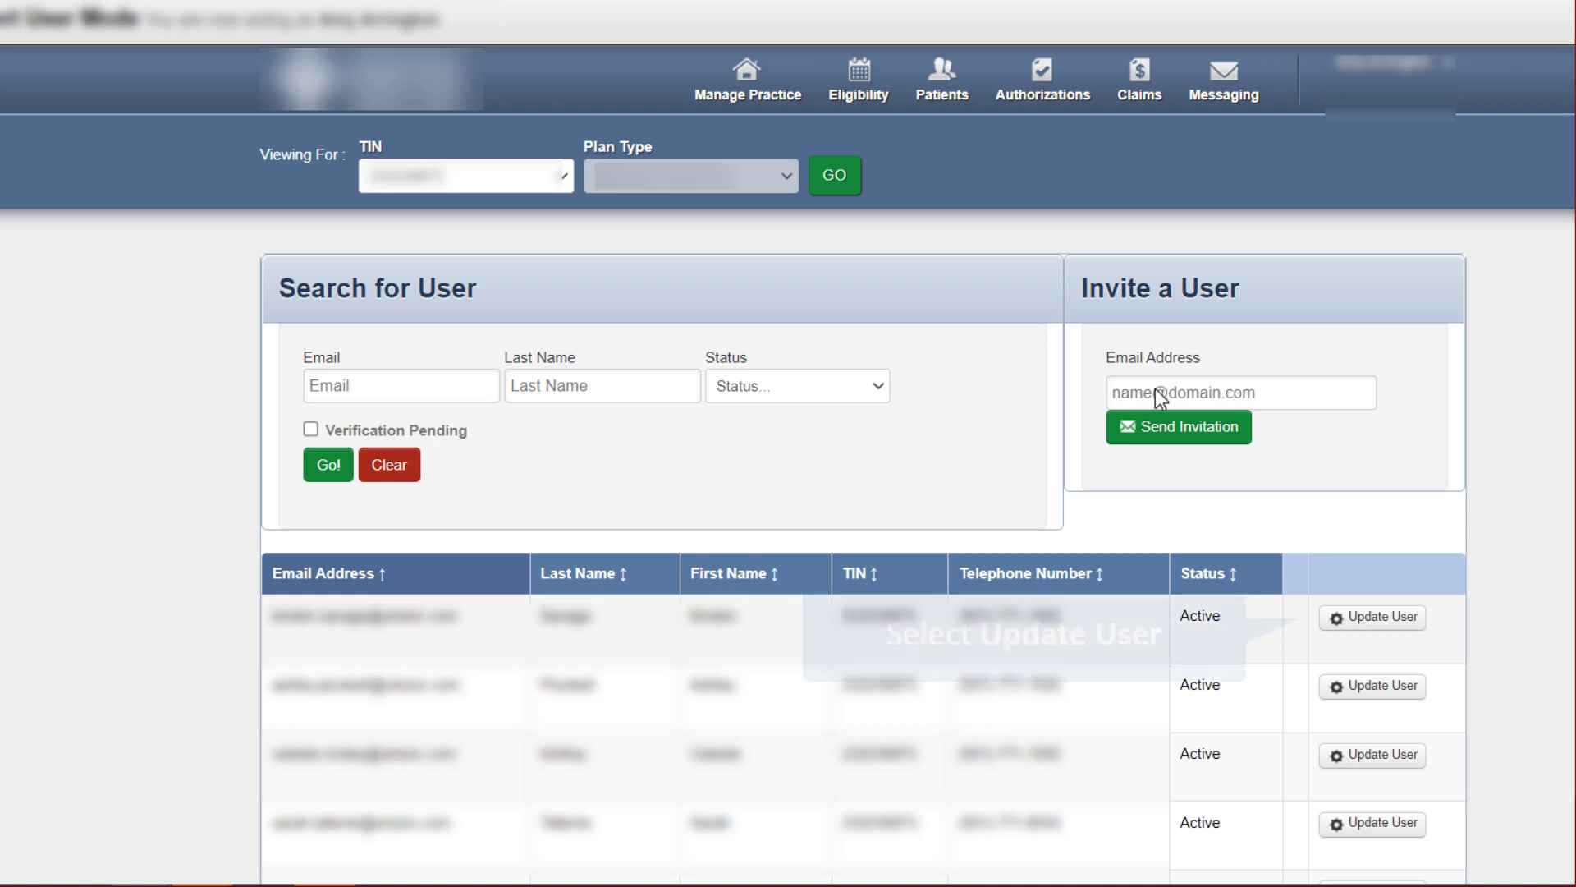
{"action": "left_click", "coordinate": [1345, 626]}
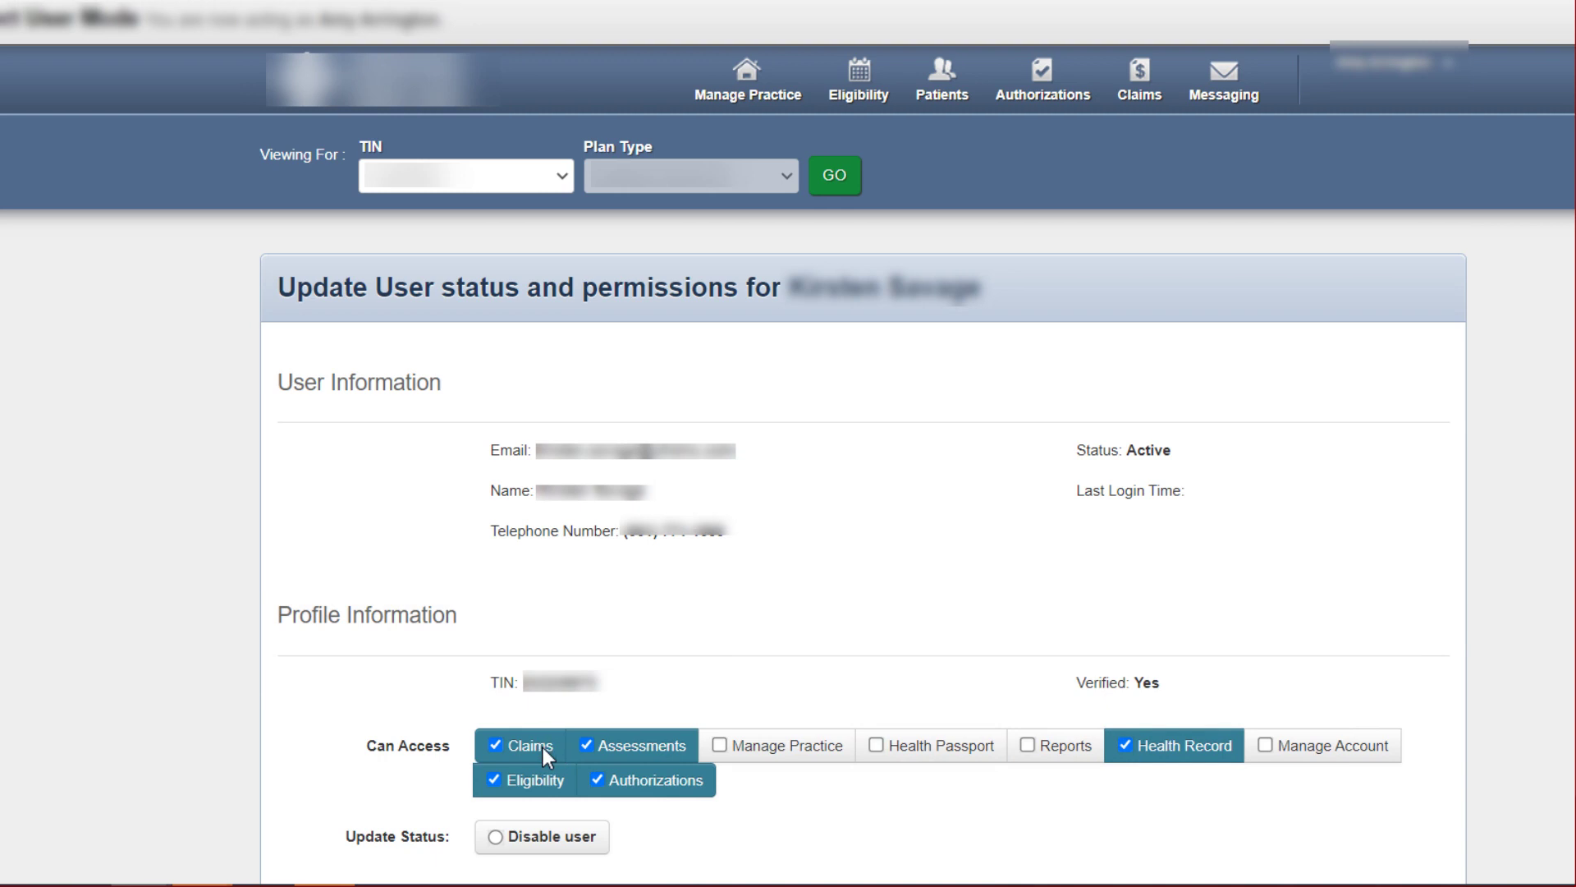
{"action": "left_click", "coordinate": [526, 792]}
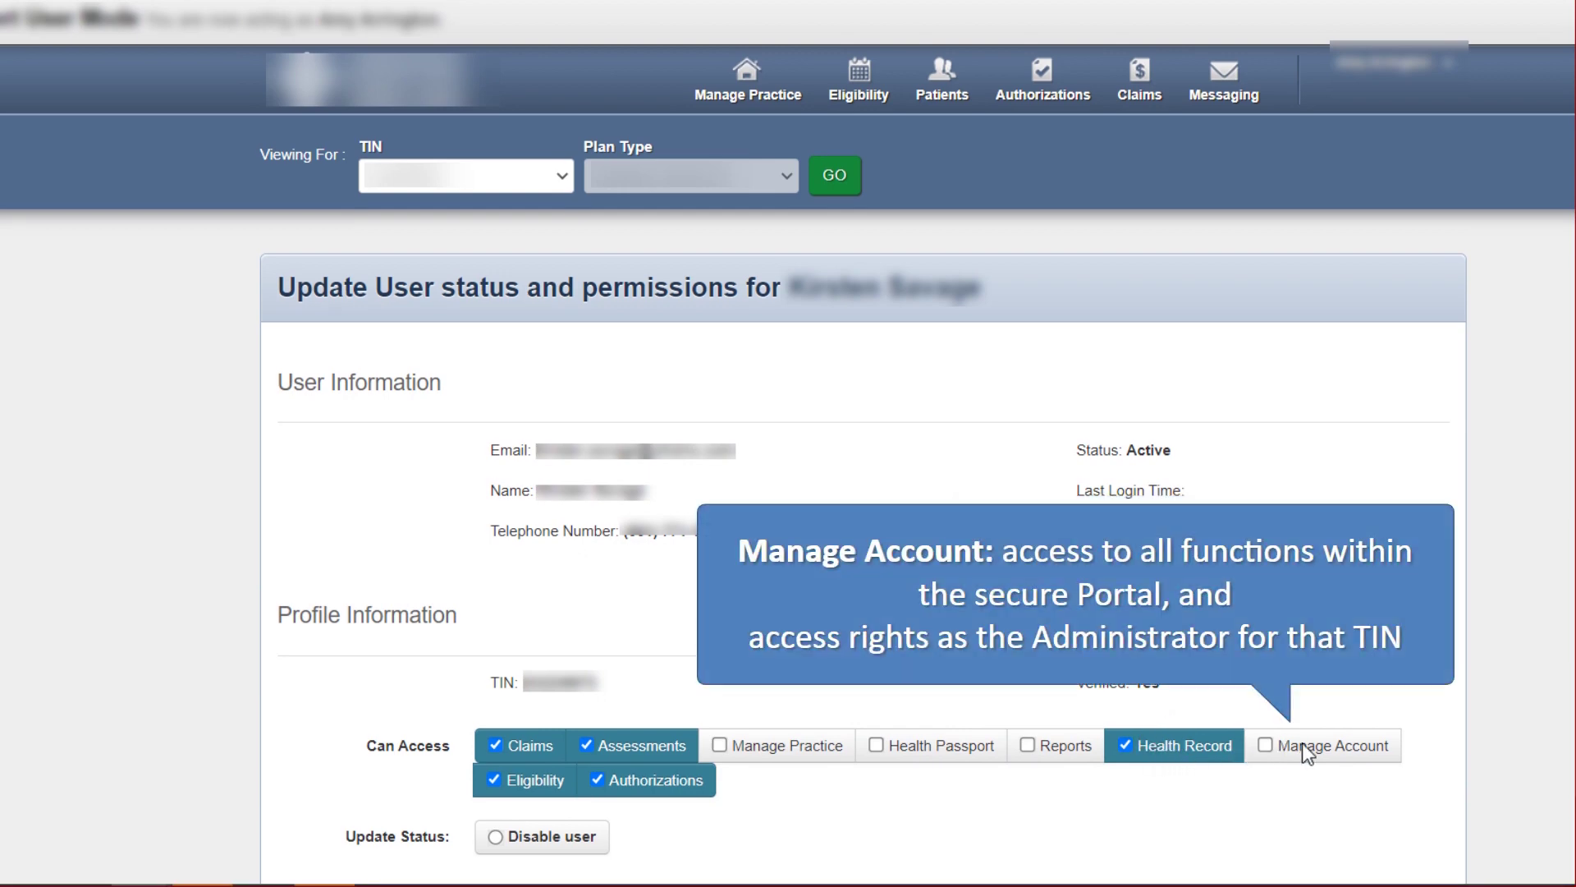
{"action": "left_click", "coordinate": [1322, 745]}
{"action": "scroll", "coordinate": [1329, 746], "scroll_direction": "down", "scroll_amount": 4}
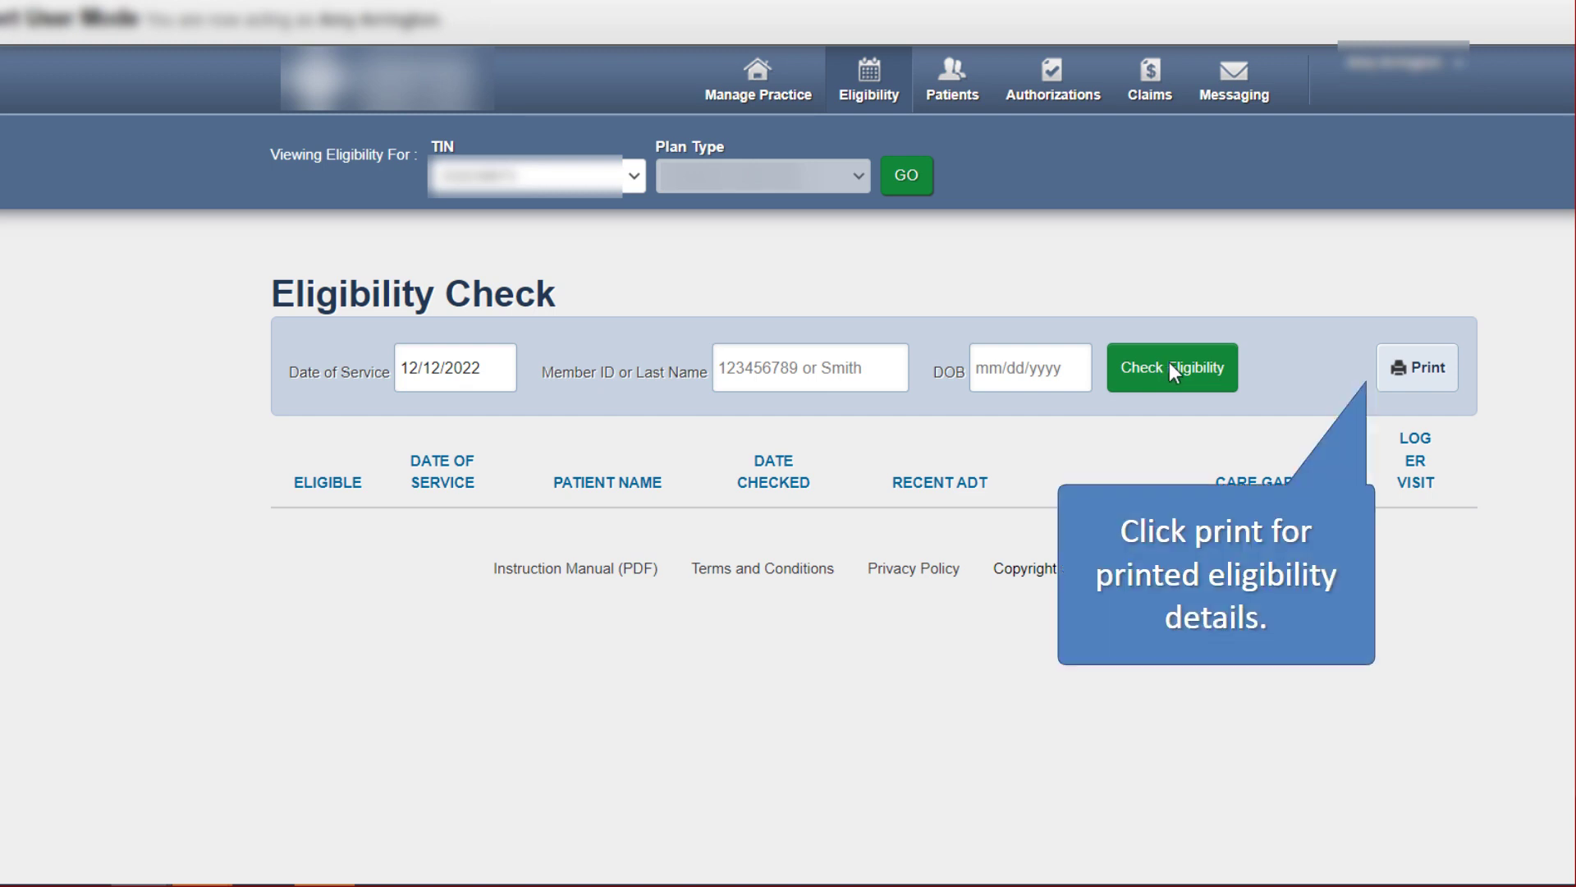
Open the listed patient's record from the Eligibility Check and view the clinical information
{"action": "left_click", "coordinate": [1374, 370]}
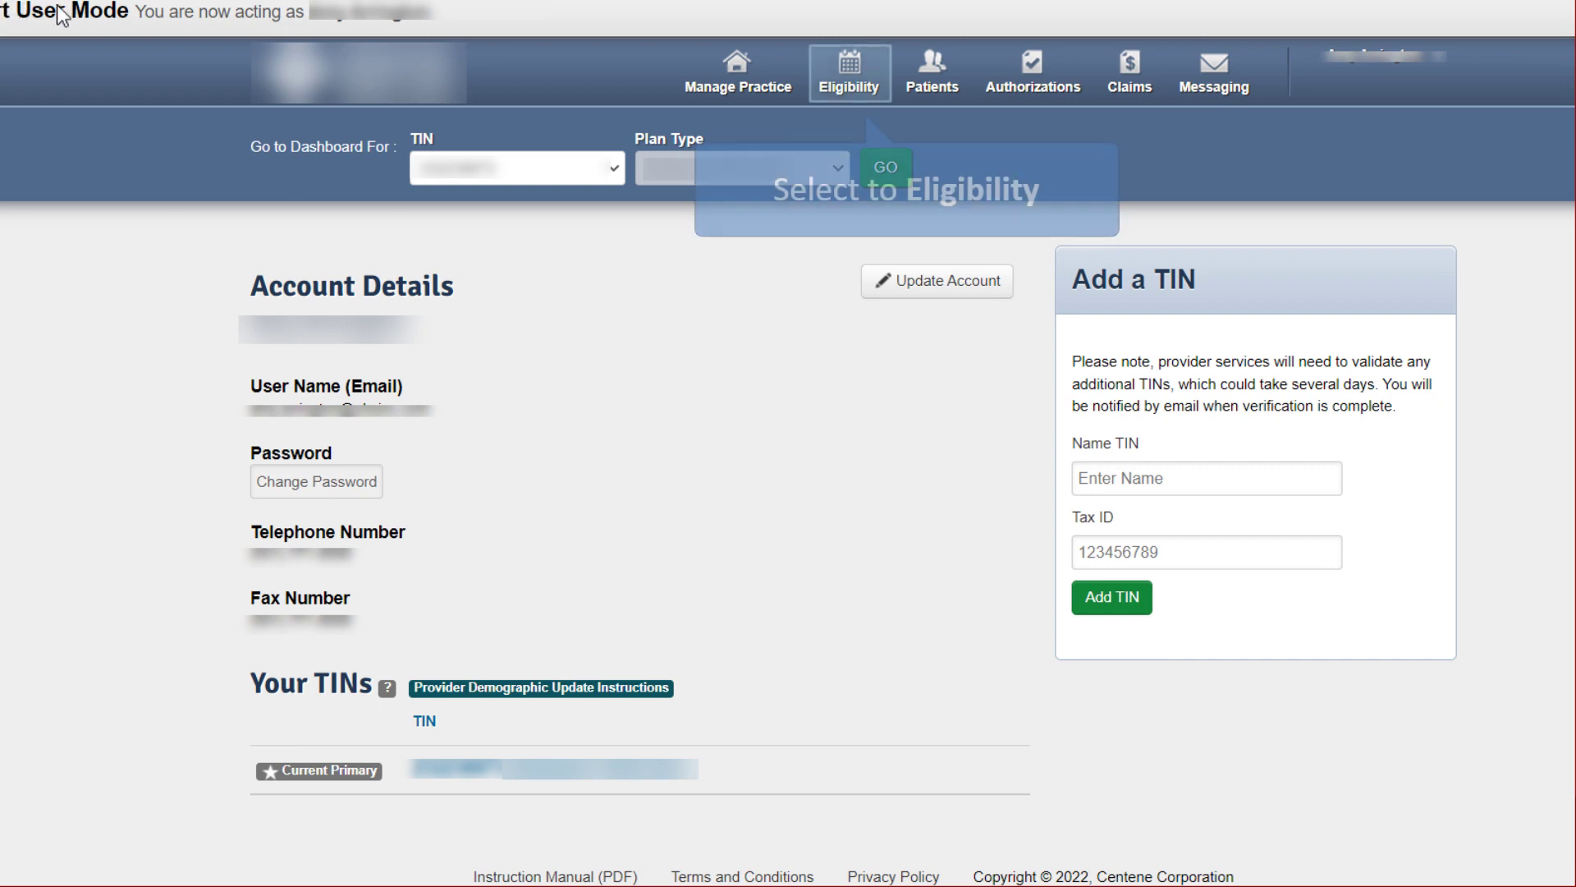
{"action": "left_click", "coordinate": [851, 64]}
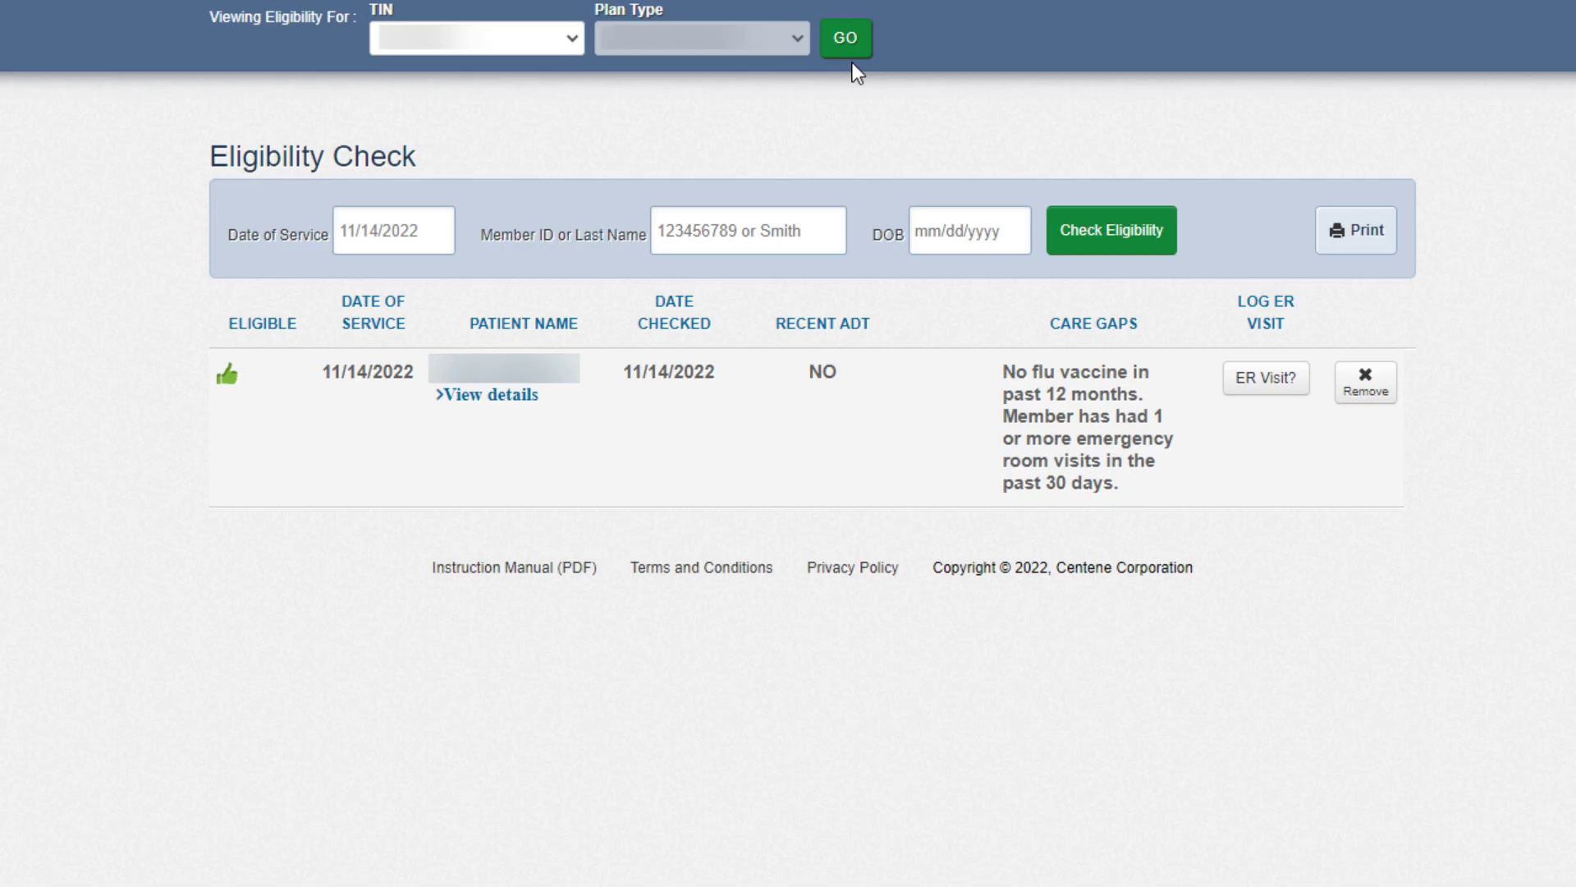
{"action": "left_click", "coordinate": [496, 371]}
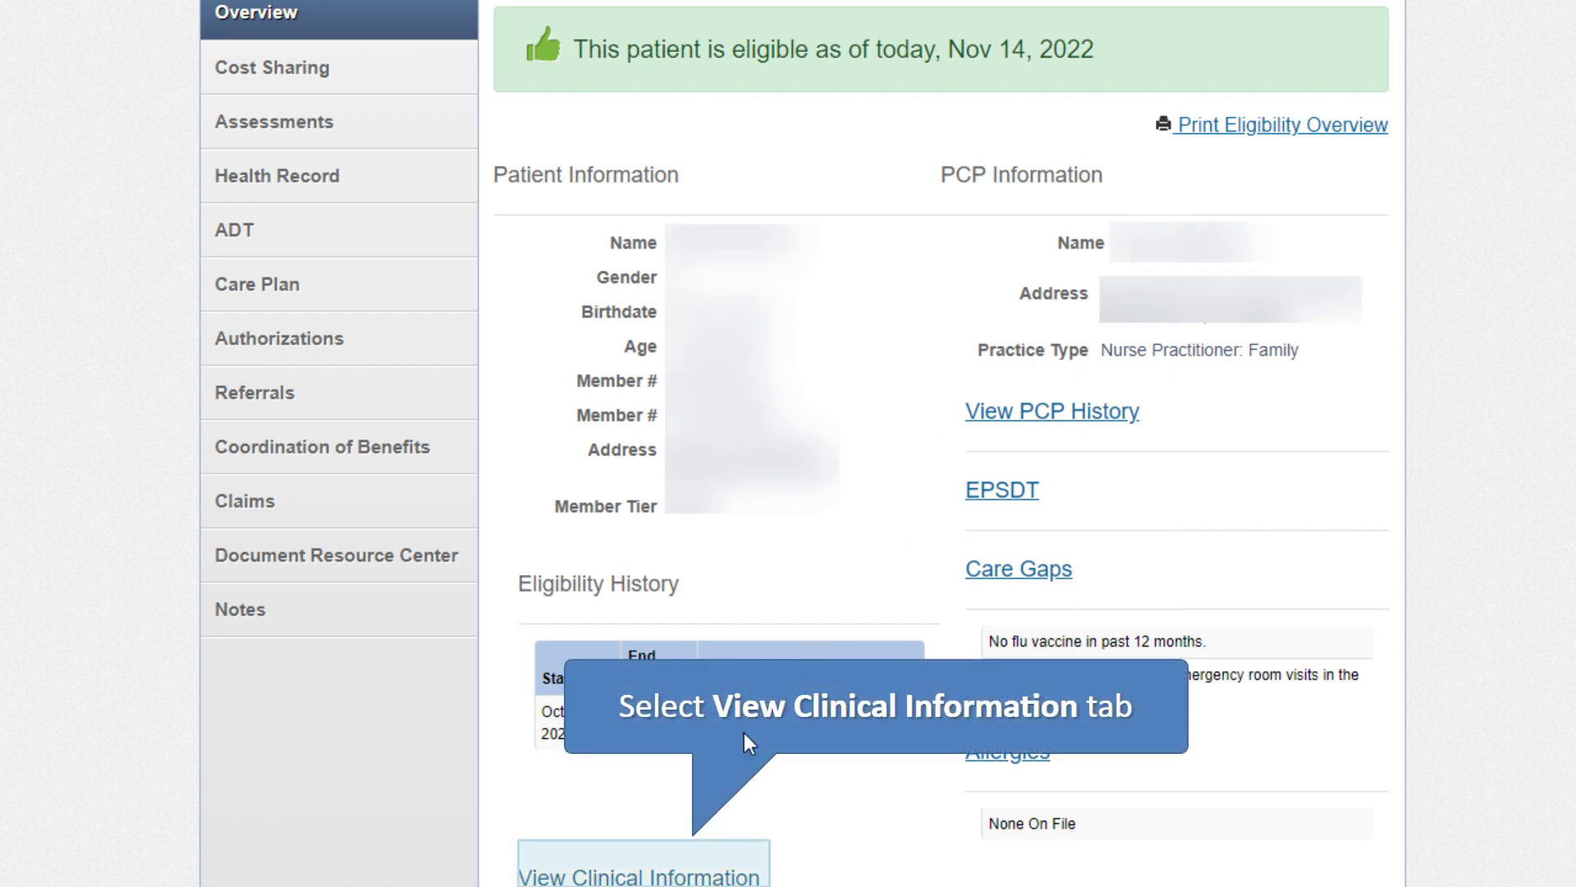
{"action": "left_click", "coordinate": [645, 869]}
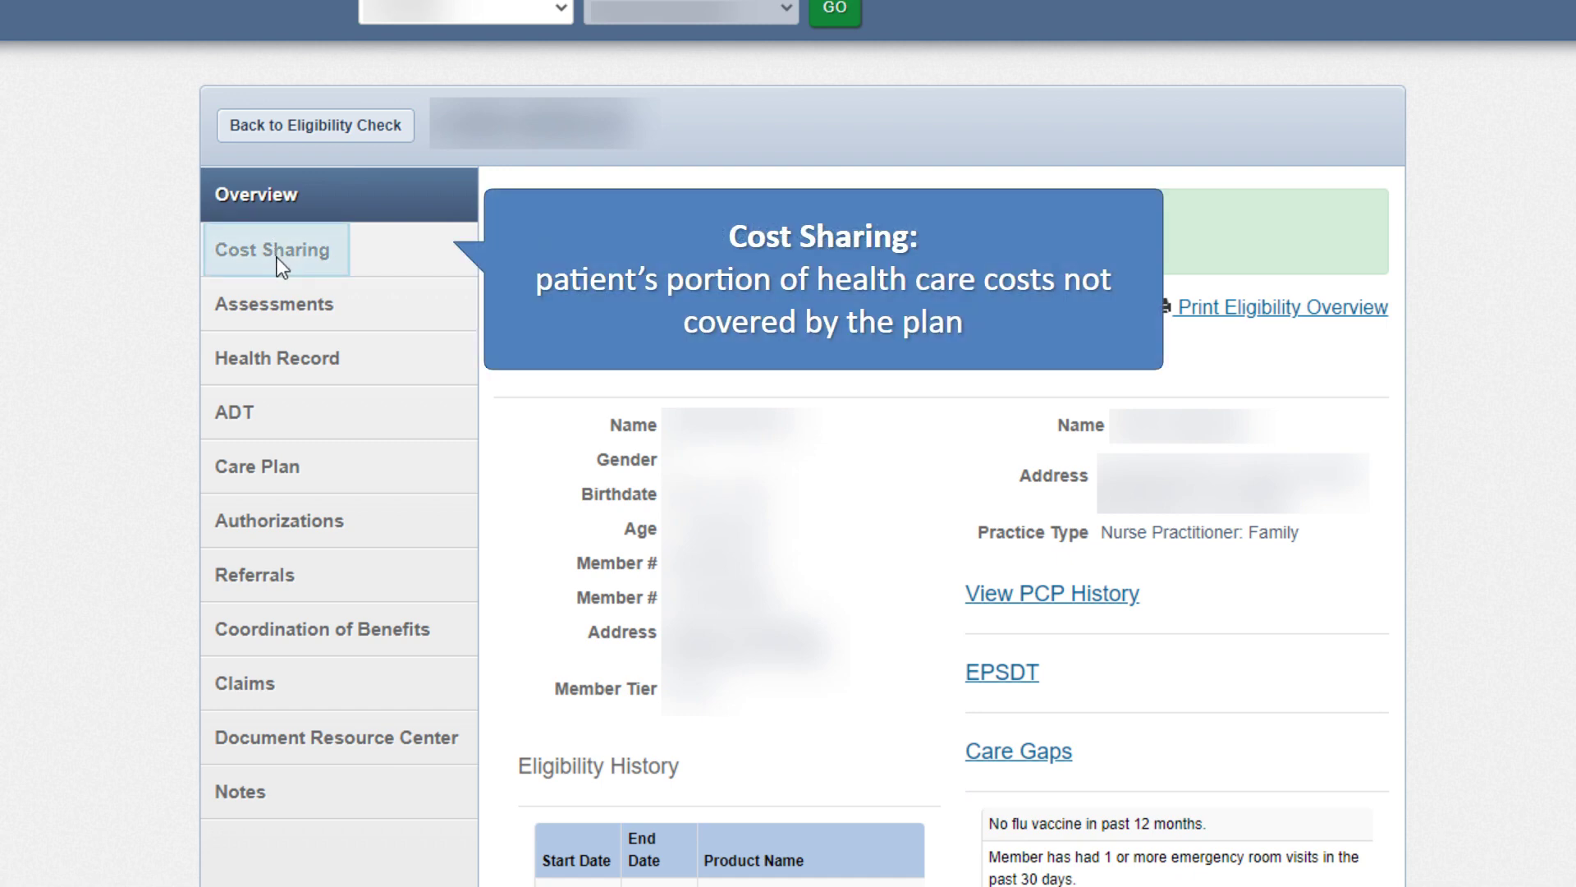
Review the patient record's Cost Sharing, Assessments, Claims and Document Resource Center sections
{"action": "left_click", "coordinate": [275, 257]}
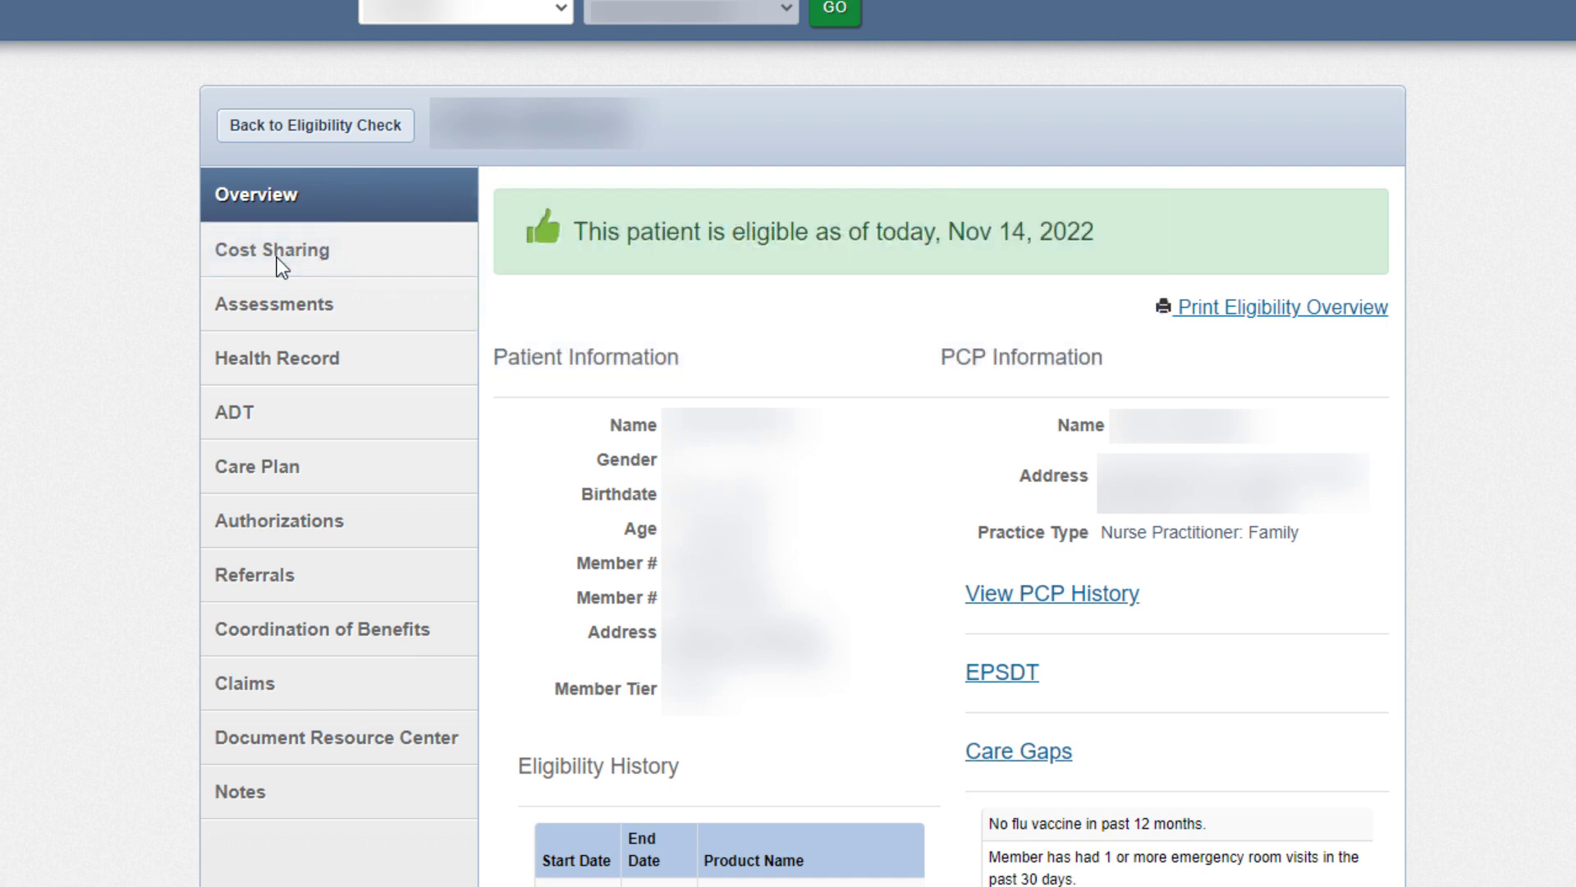
{"action": "left_click", "coordinate": [340, 307]}
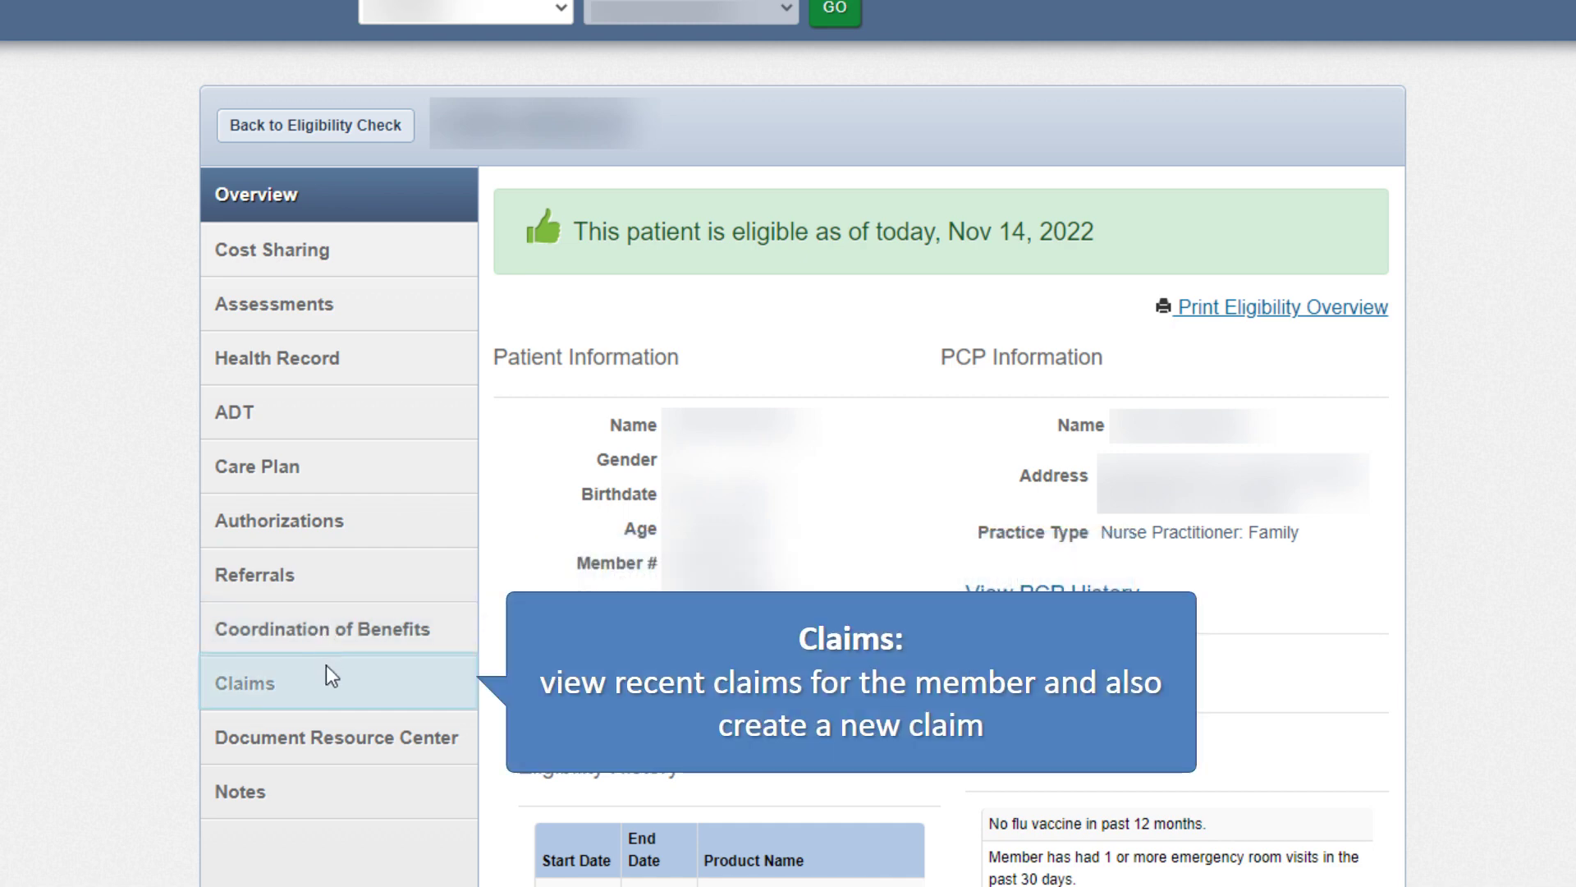
{"action": "left_click", "coordinate": [327, 671]}
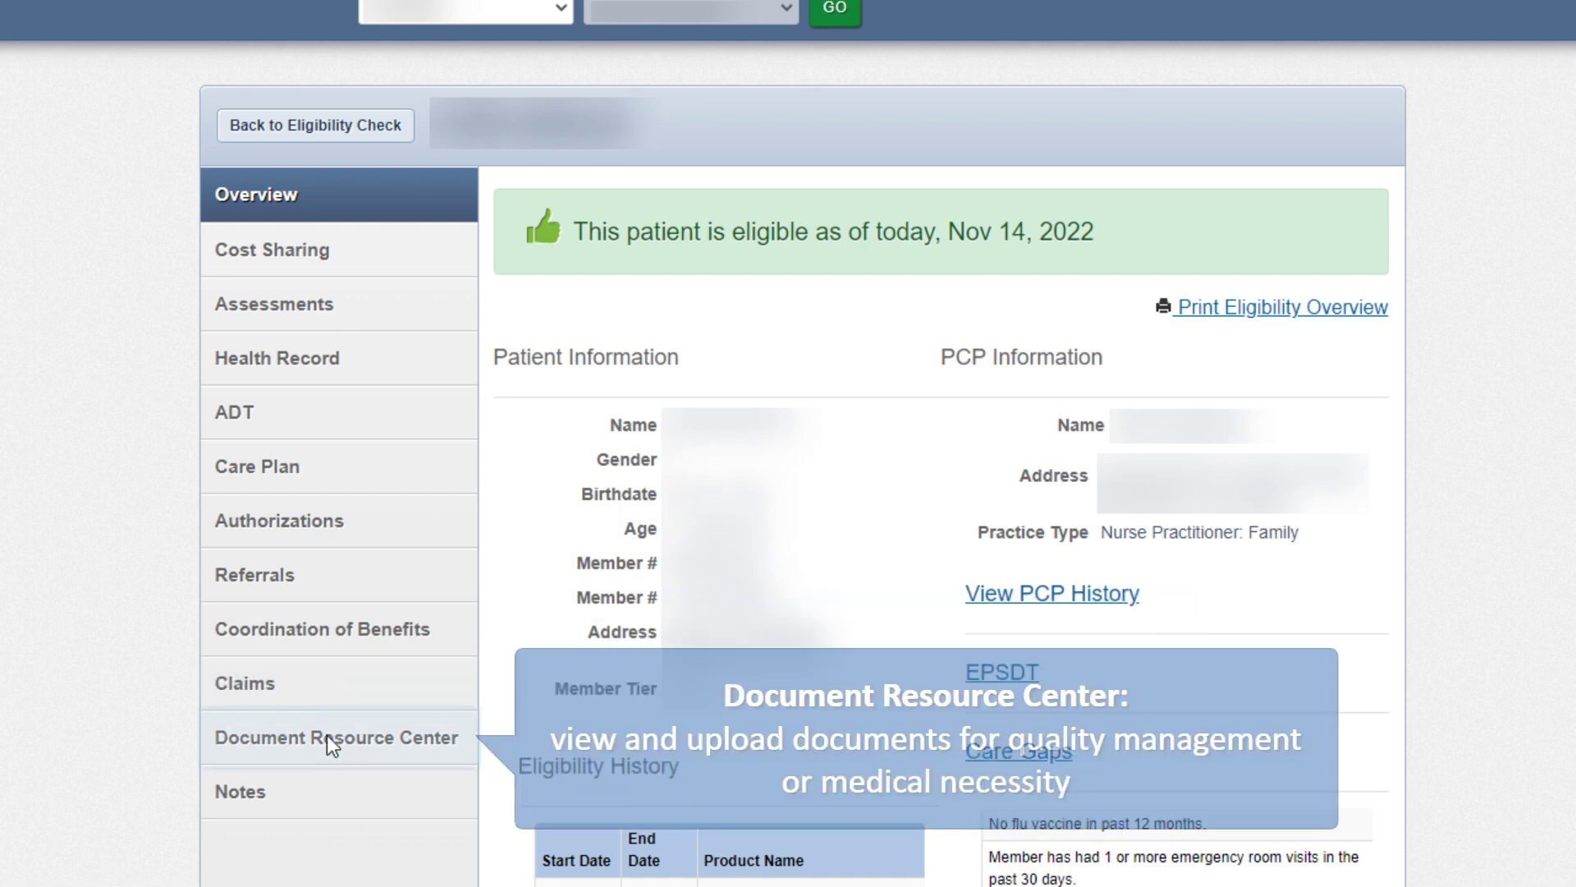
{"action": "left_click", "coordinate": [326, 737]}
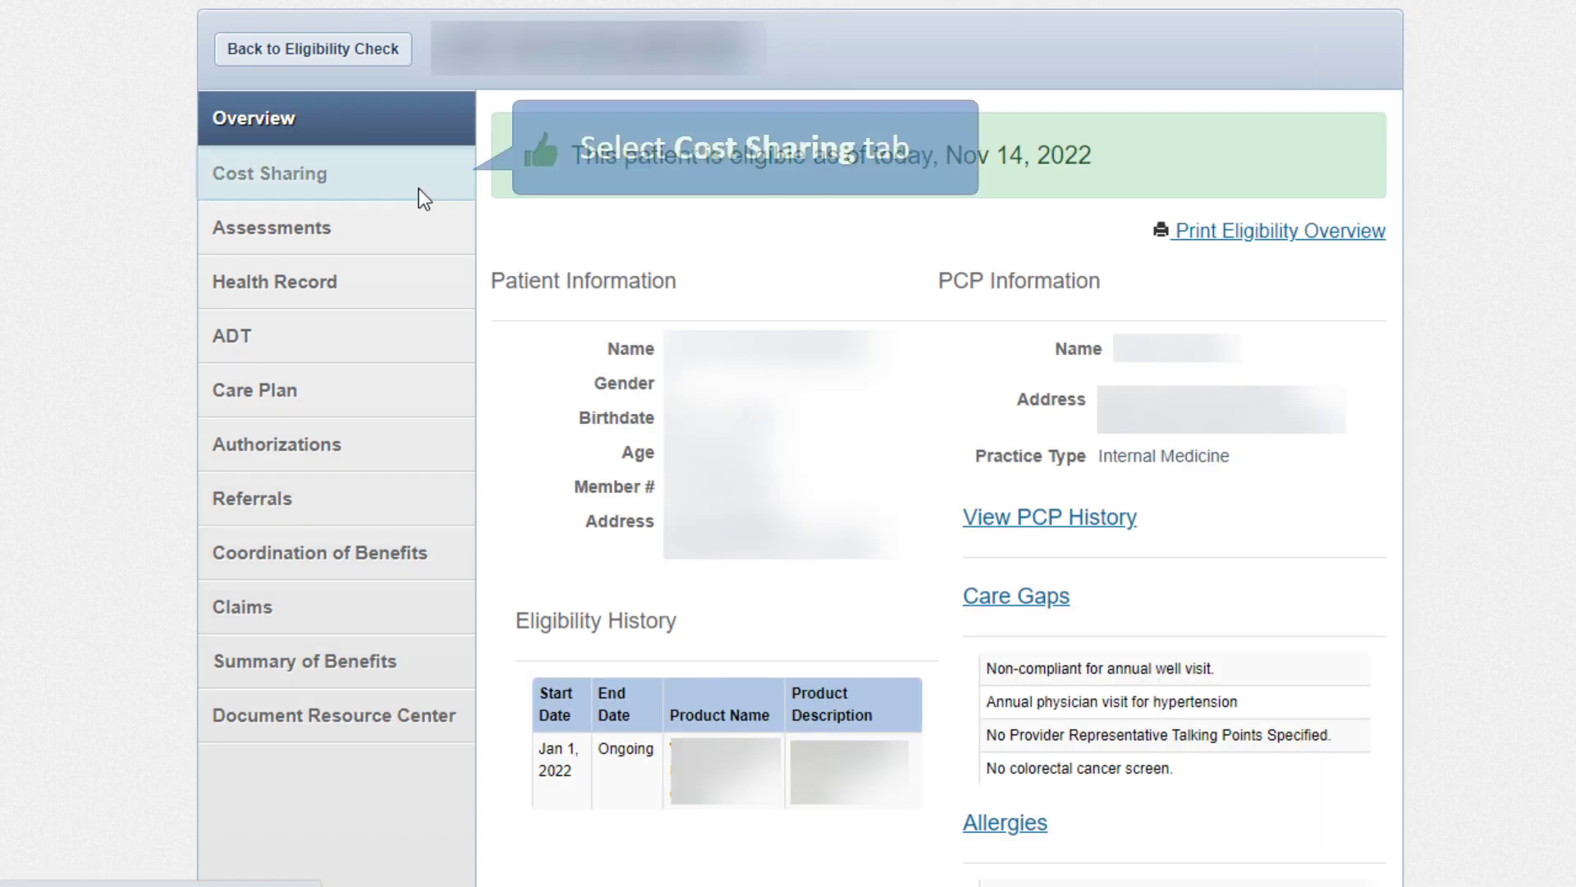
{"action": "left_click", "coordinate": [332, 174]}
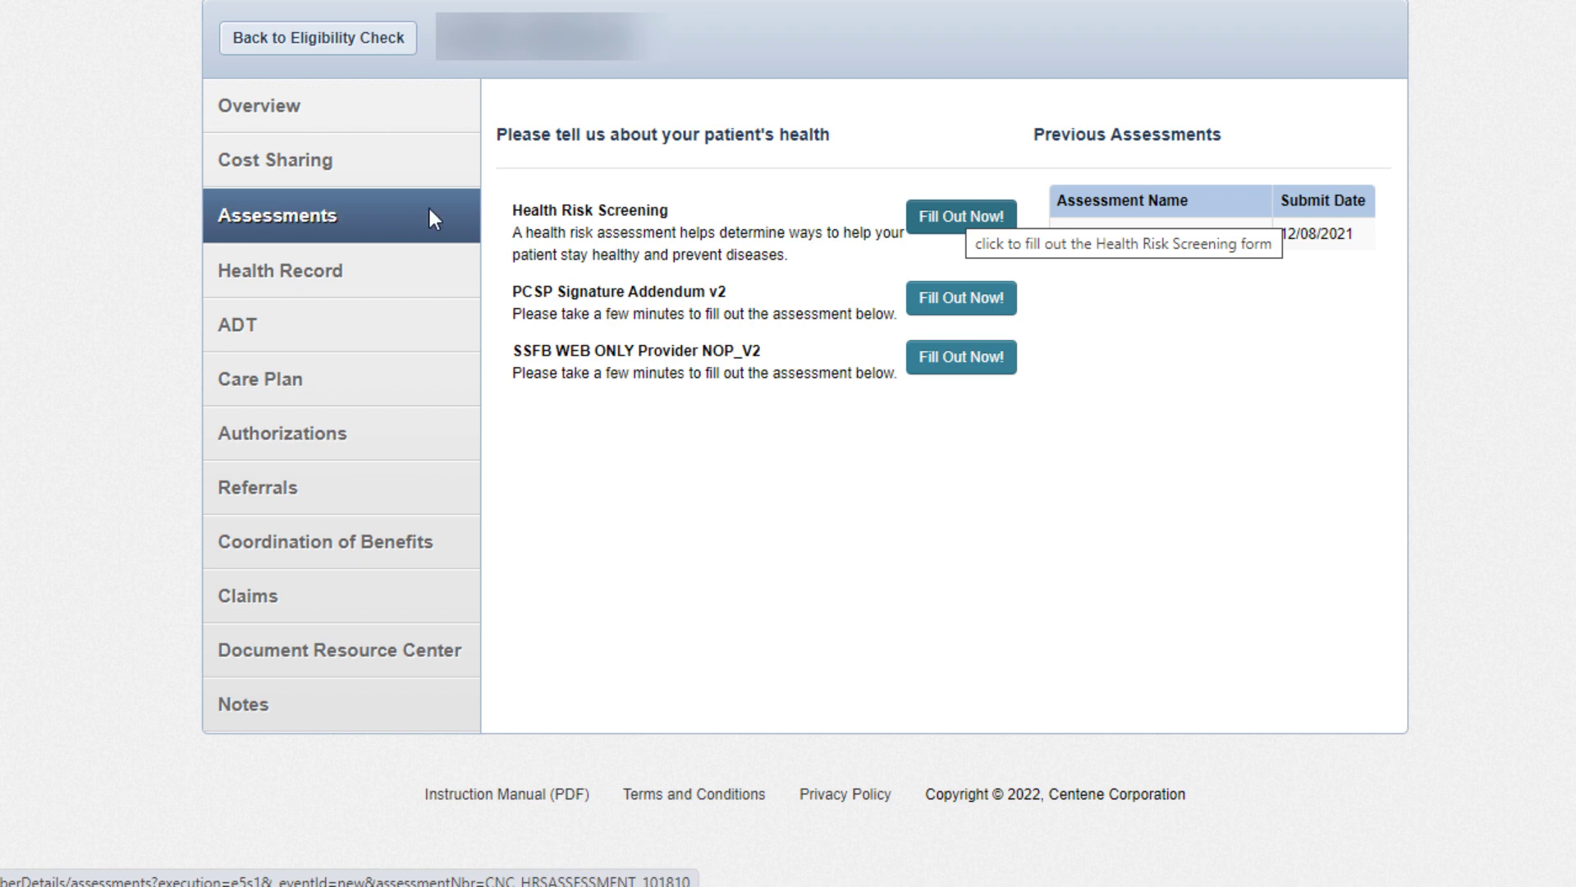
Open the Health Risk Screening form among the patient's assessments and submit it
{"action": "left_click", "coordinate": [954, 211]}
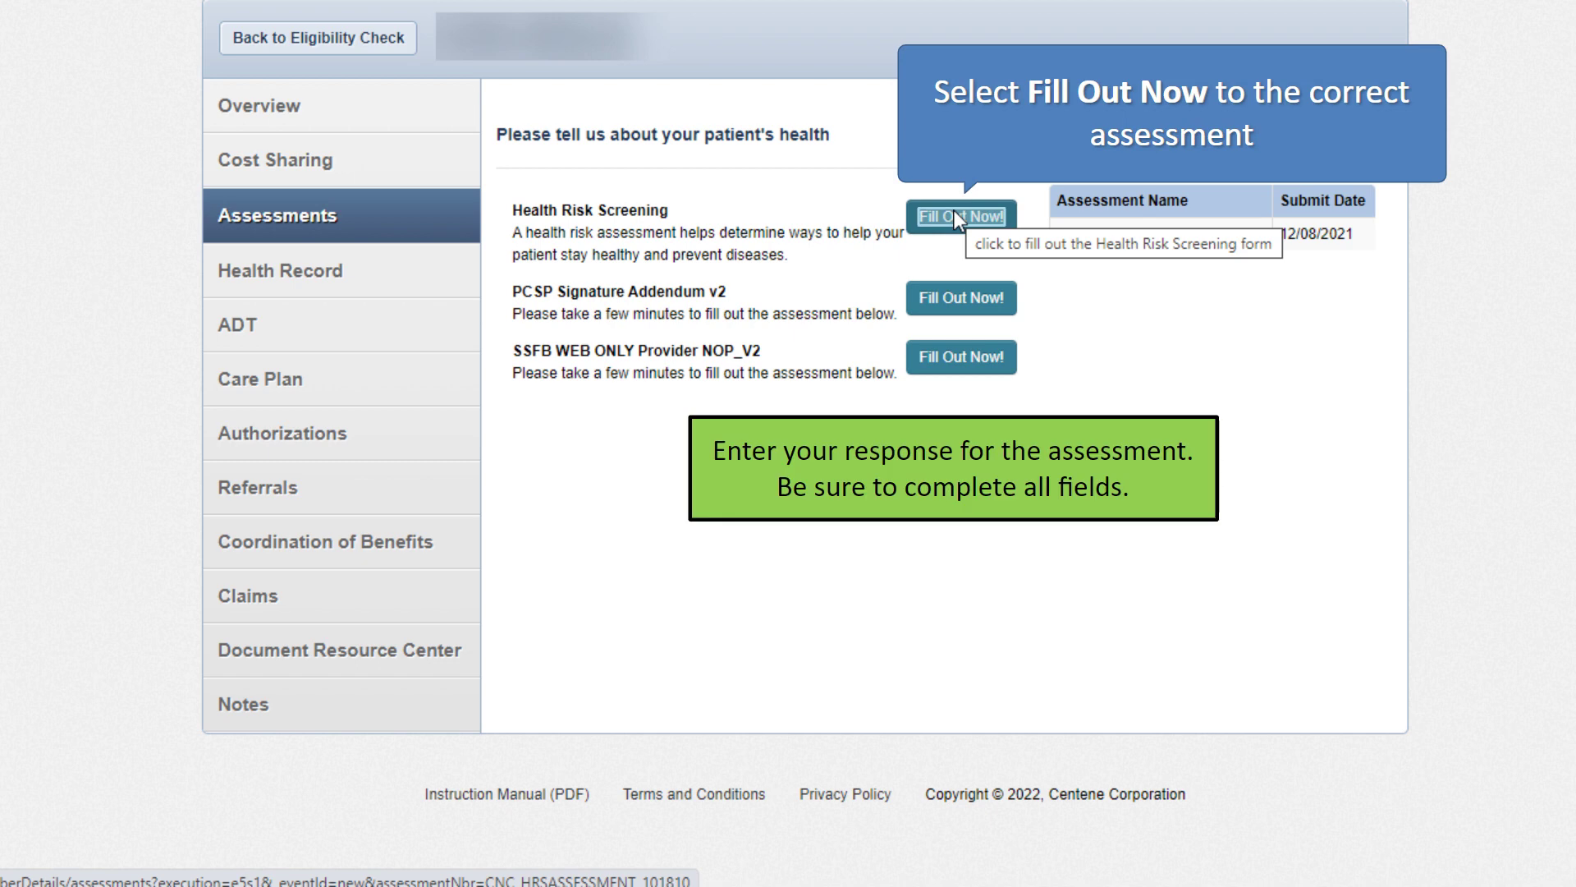
{"action": "left_click", "coordinate": [954, 210]}
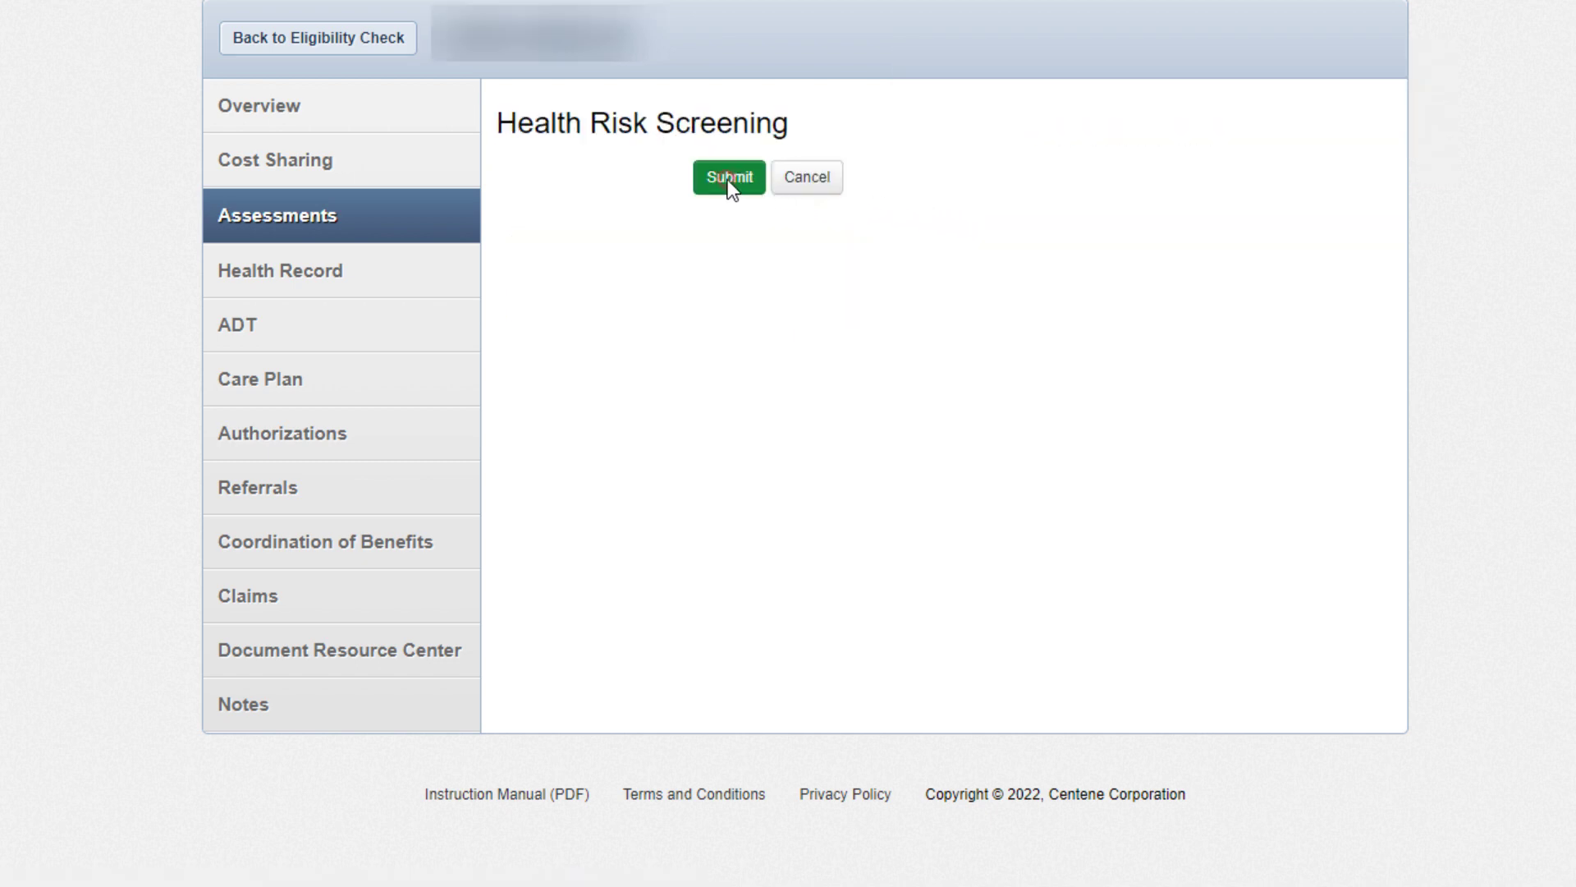
{"action": "left_click", "coordinate": [729, 178]}
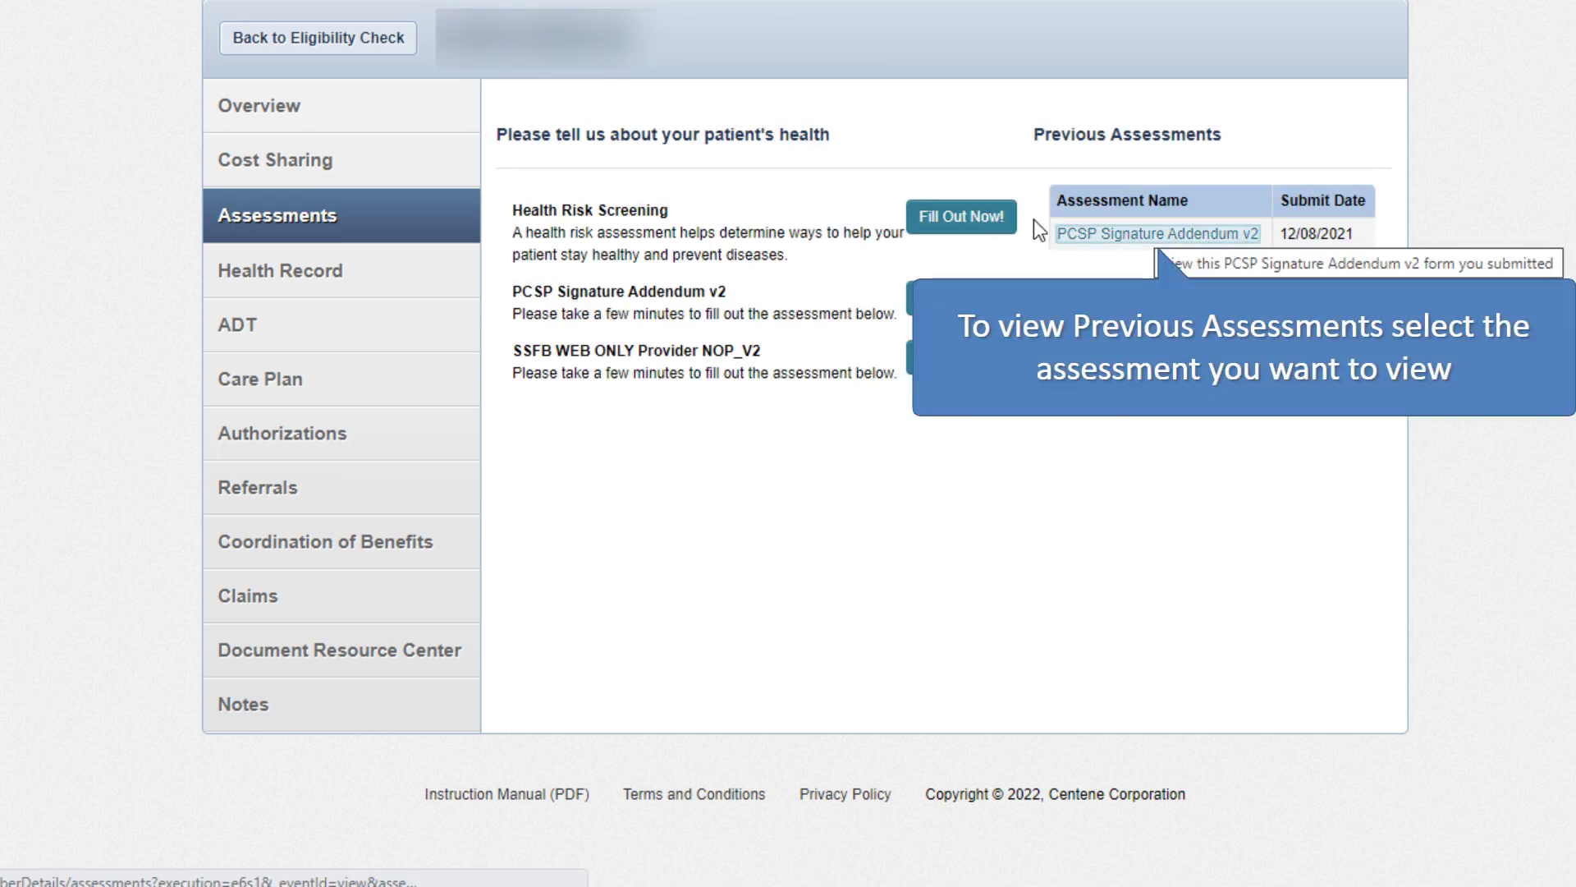
View the previously submitted PCSP Signature Addendum v2 assessment and return to the assessments list
{"action": "left_click", "coordinate": [1152, 234]}
{"action": "left_click", "coordinate": [1151, 235]}
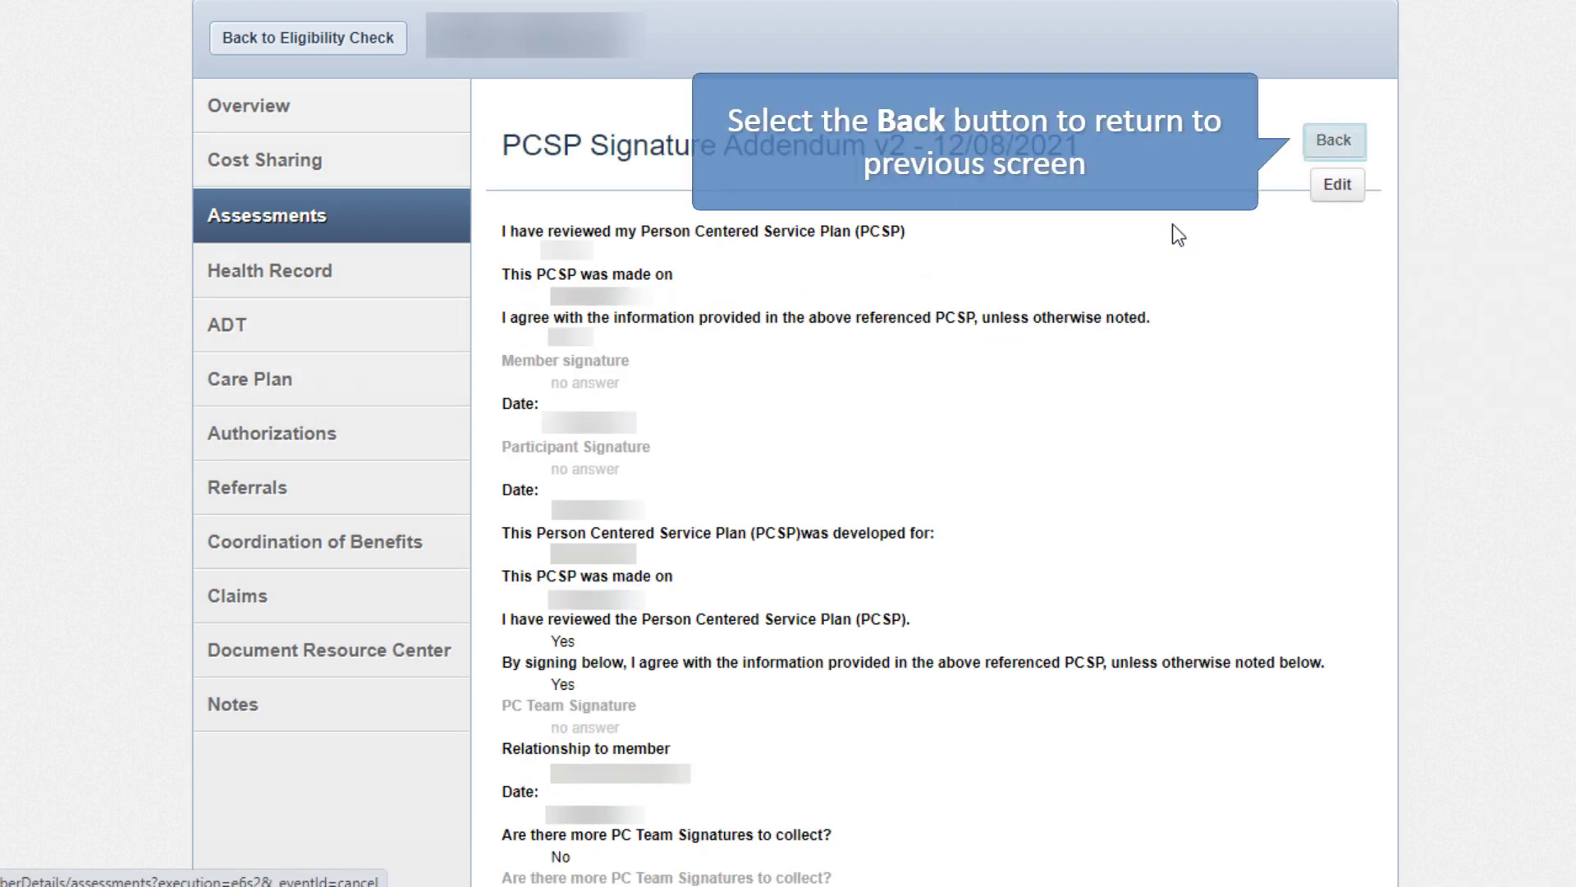
{"action": "left_click", "coordinate": [1334, 141]}
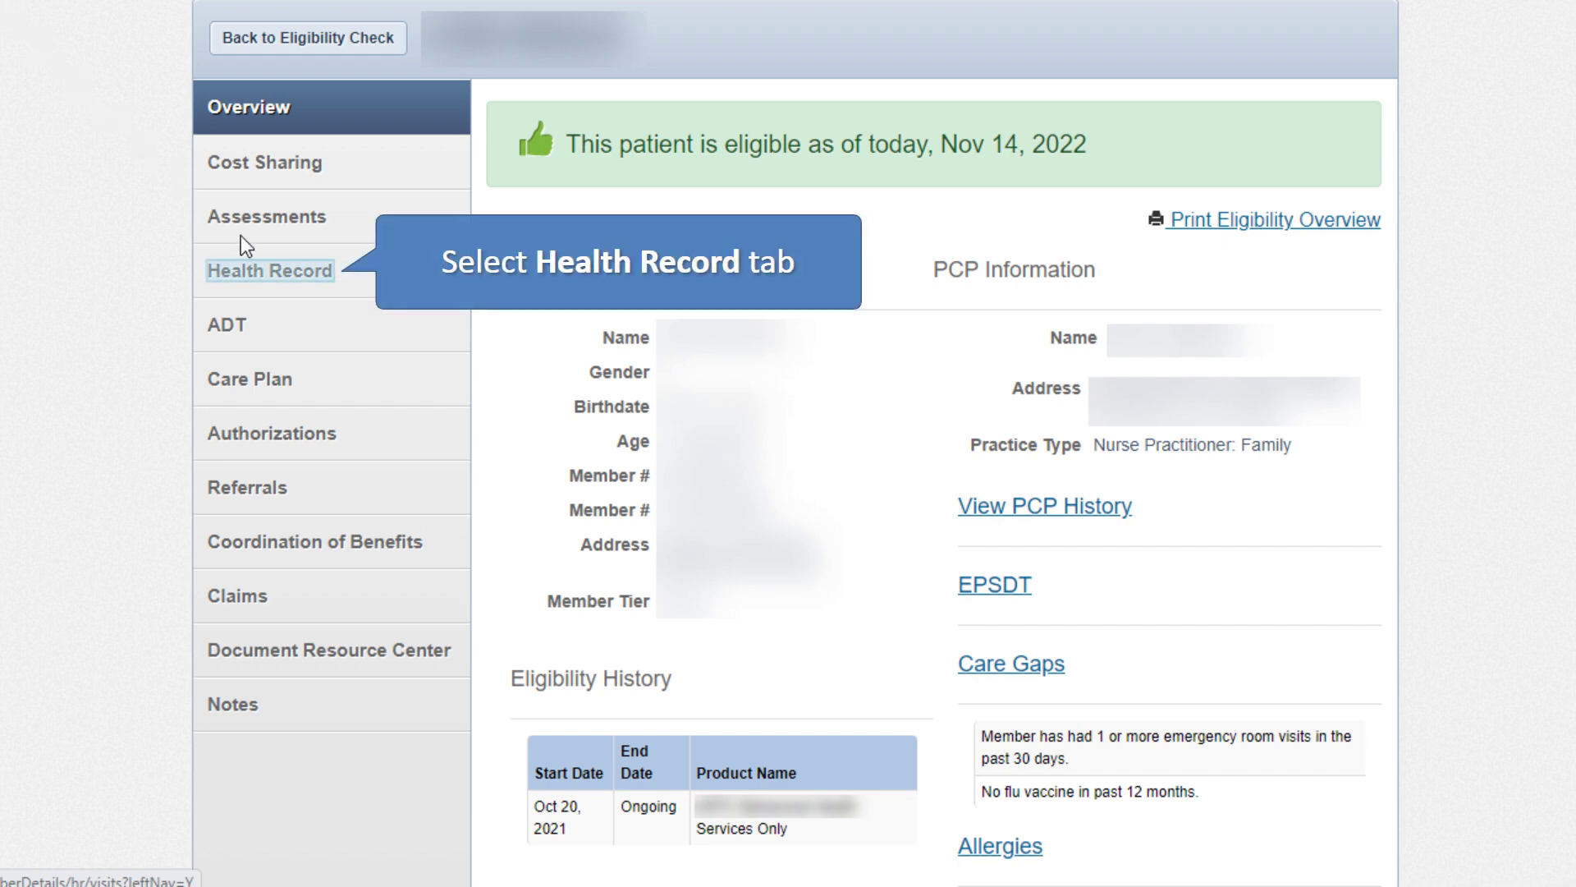
Review the labs and allergies in the patient's Health Record
{"action": "left_click", "coordinate": [278, 270]}
{"action": "left_click", "coordinate": [278, 273]}
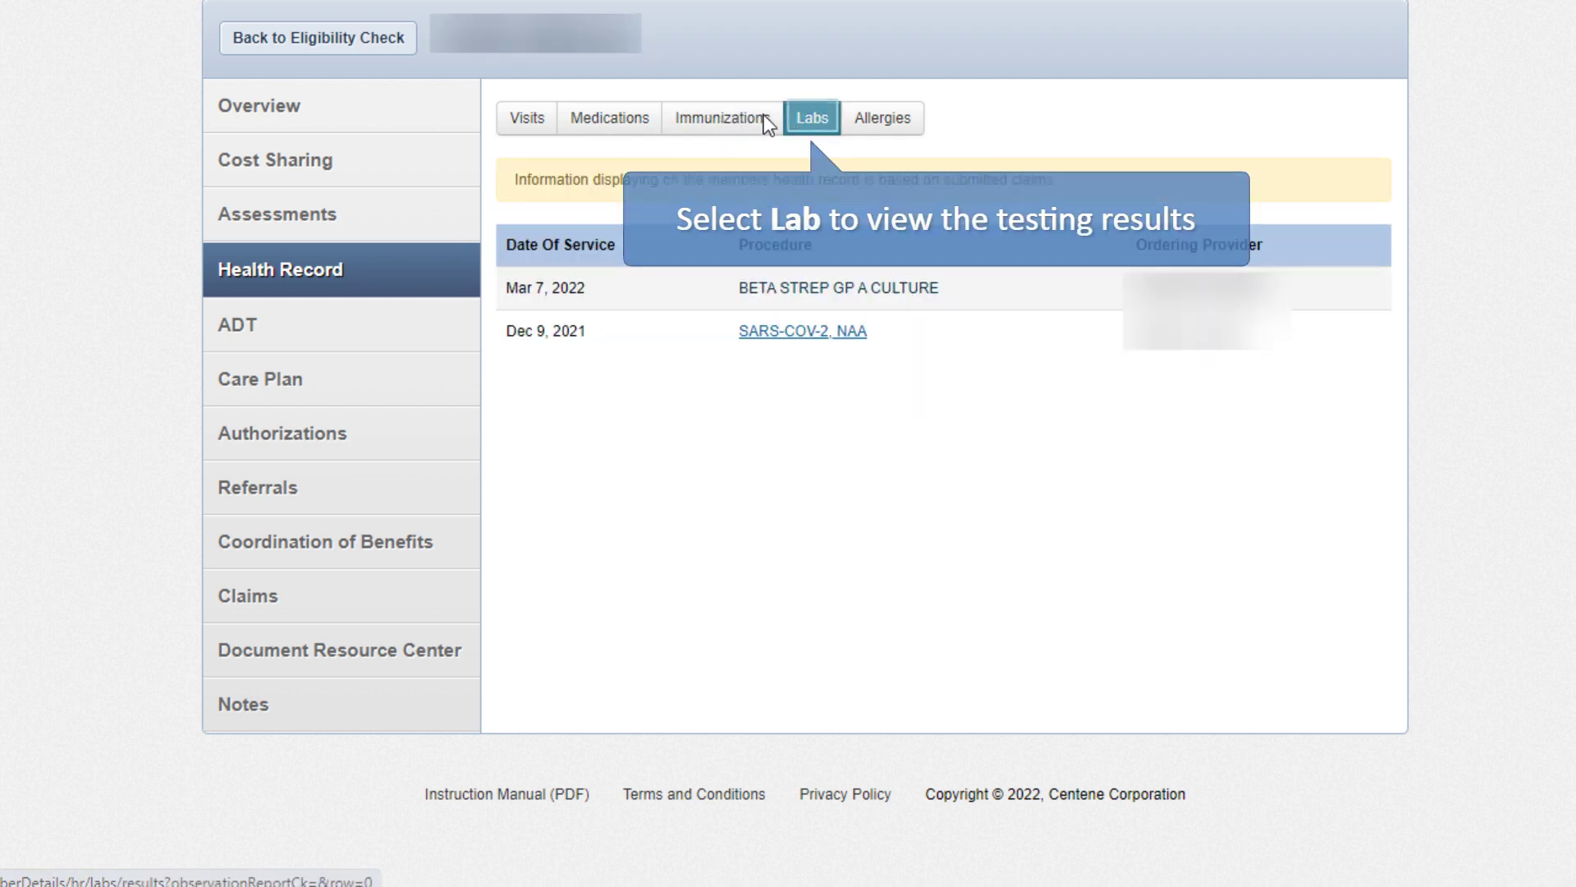
{"action": "left_click", "coordinate": [811, 120]}
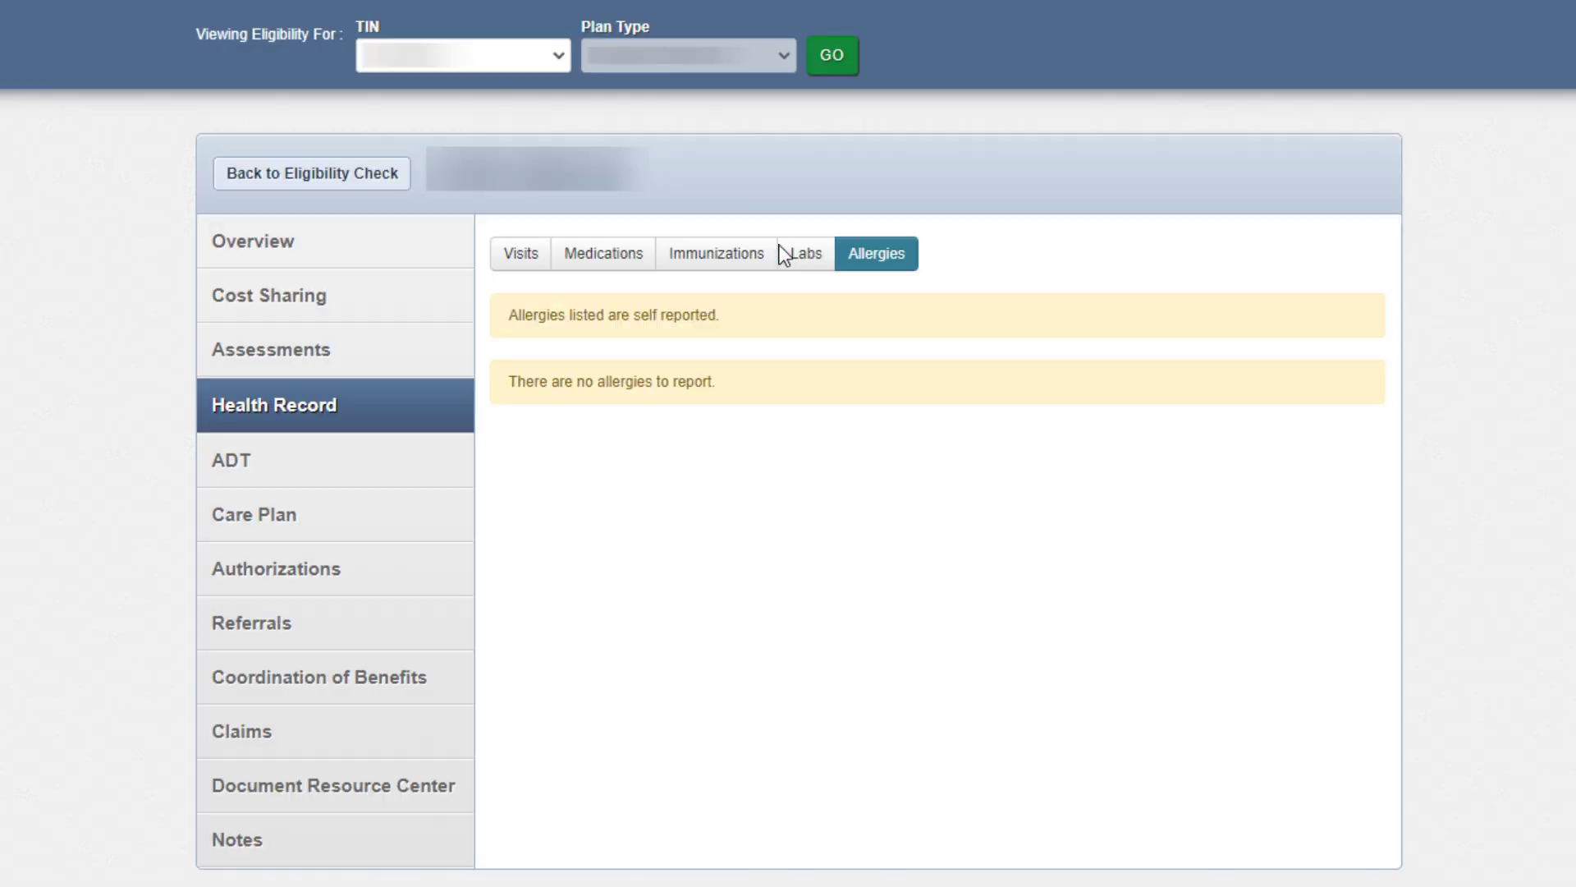
{"action": "left_click", "coordinate": [889, 253]}
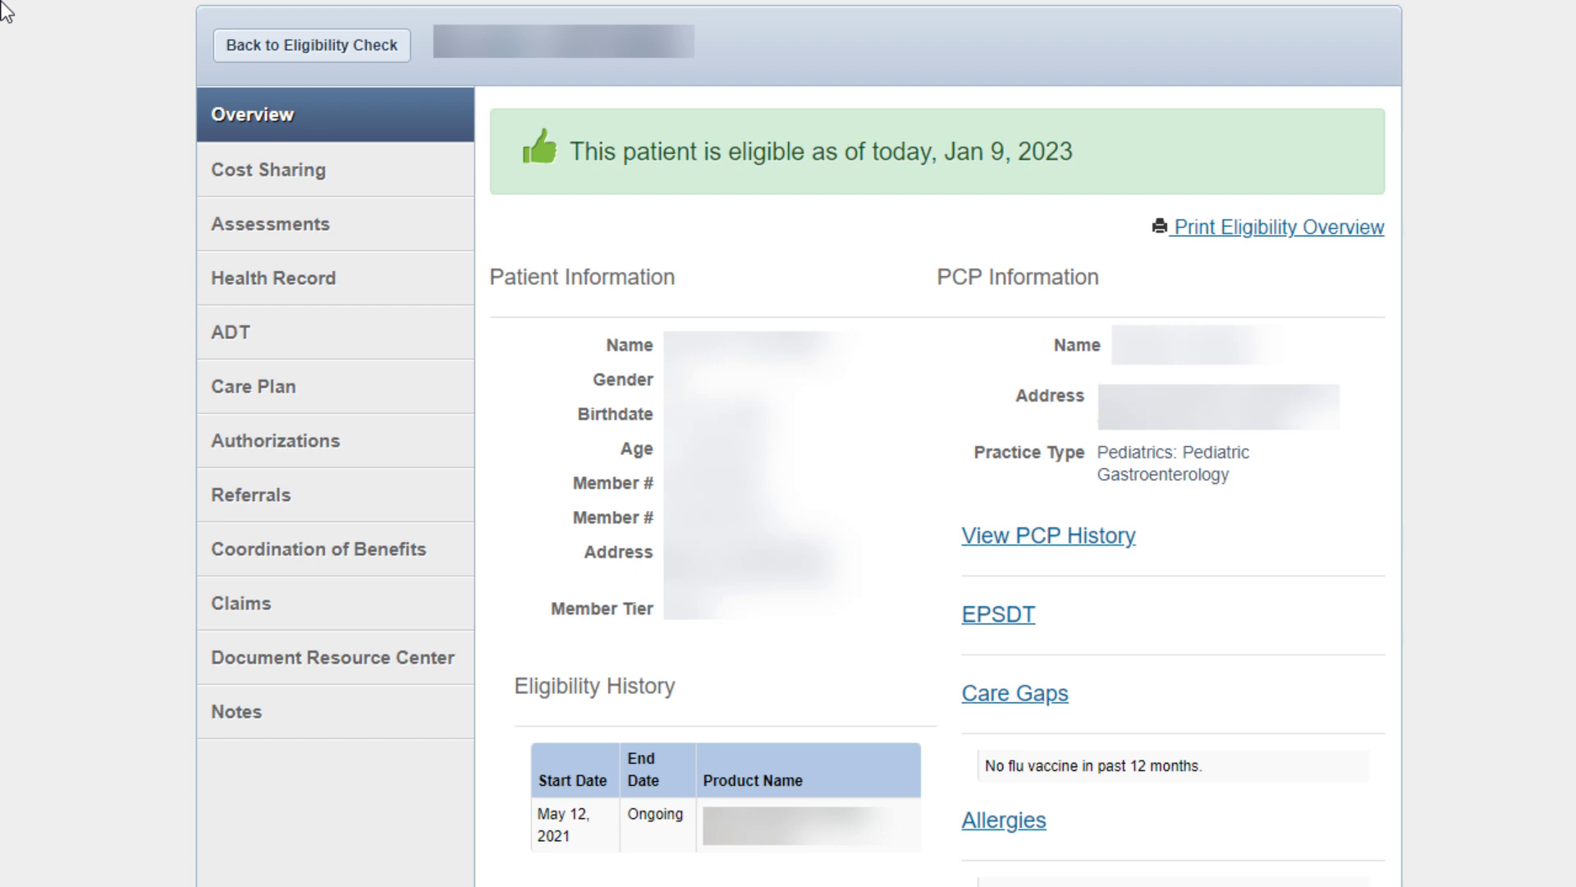
View the patient's Care Plan and the details of the outpatient authorization starting 10/11/2022
{"action": "left_click", "coordinate": [332, 388]}
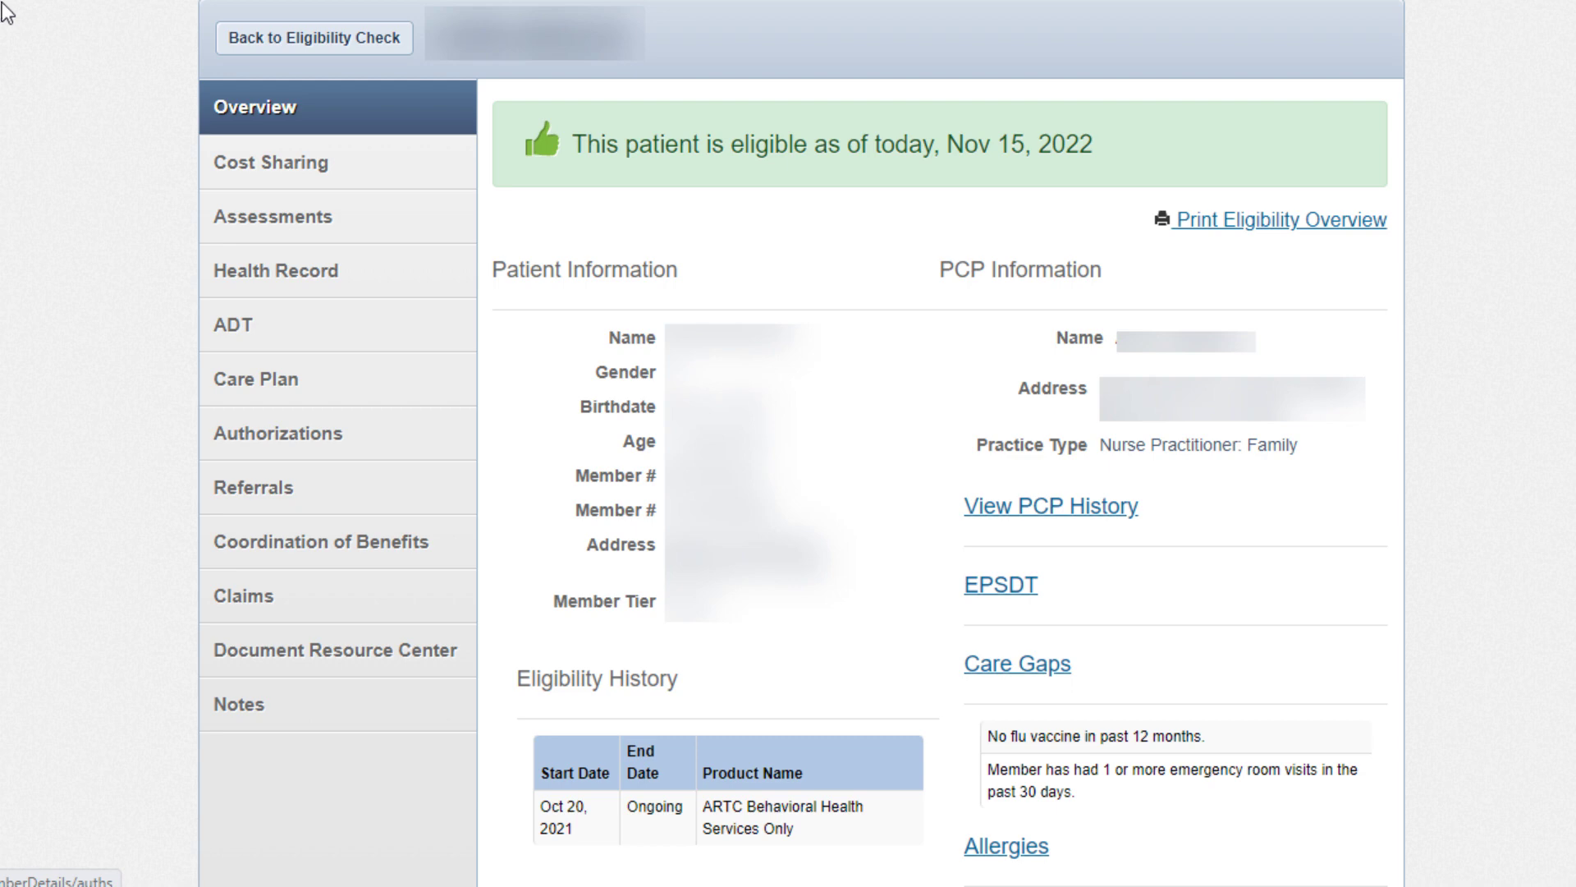
{"action": "left_click", "coordinate": [323, 435]}
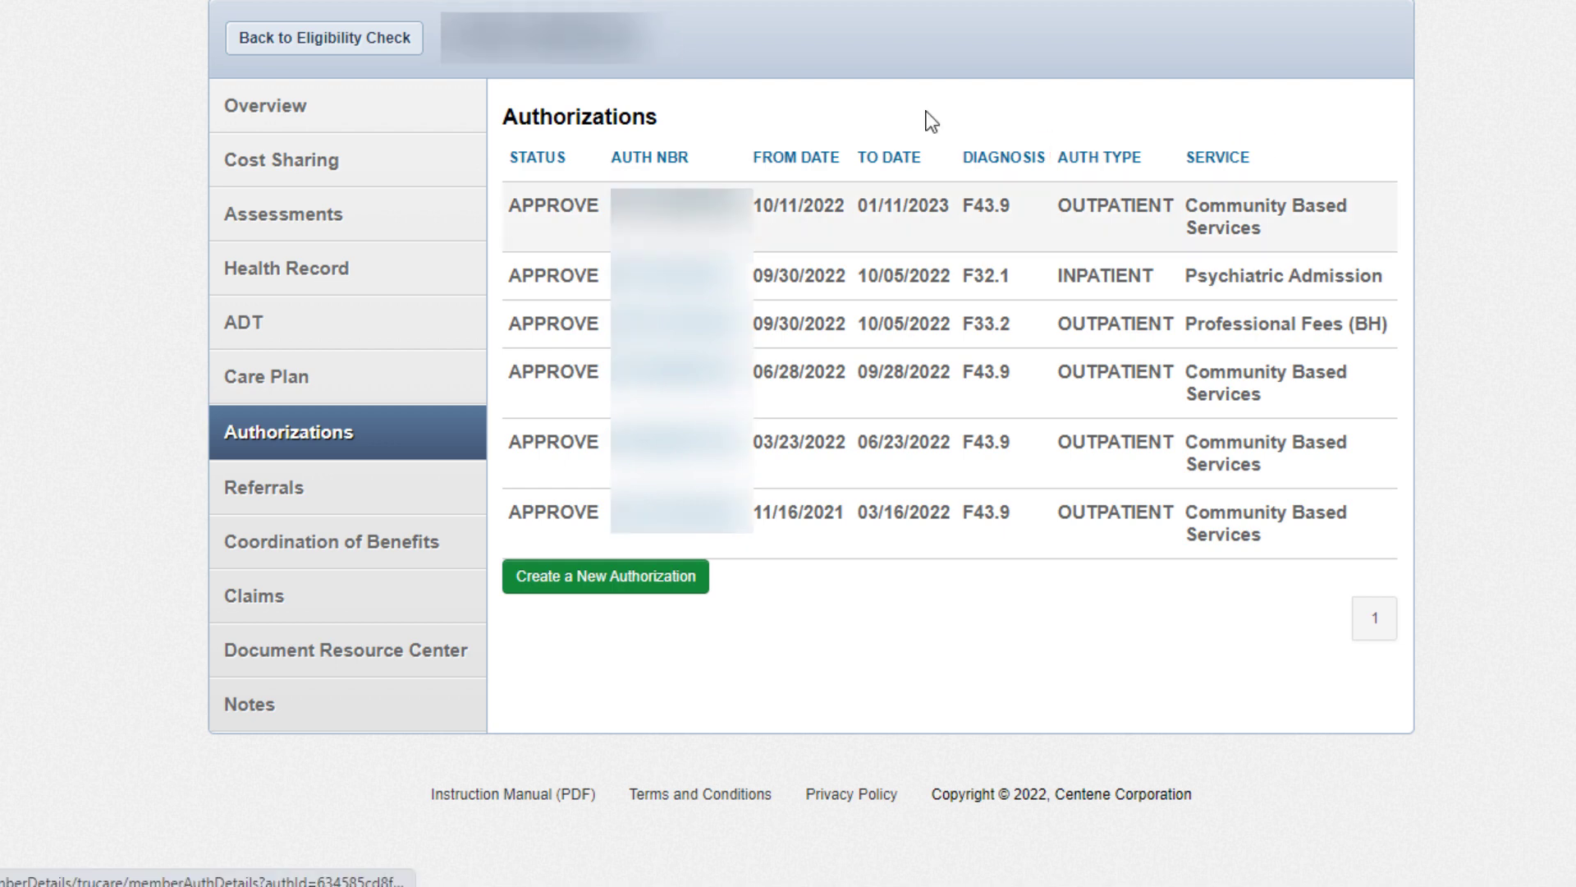
{"action": "left_click", "coordinate": [668, 205]}
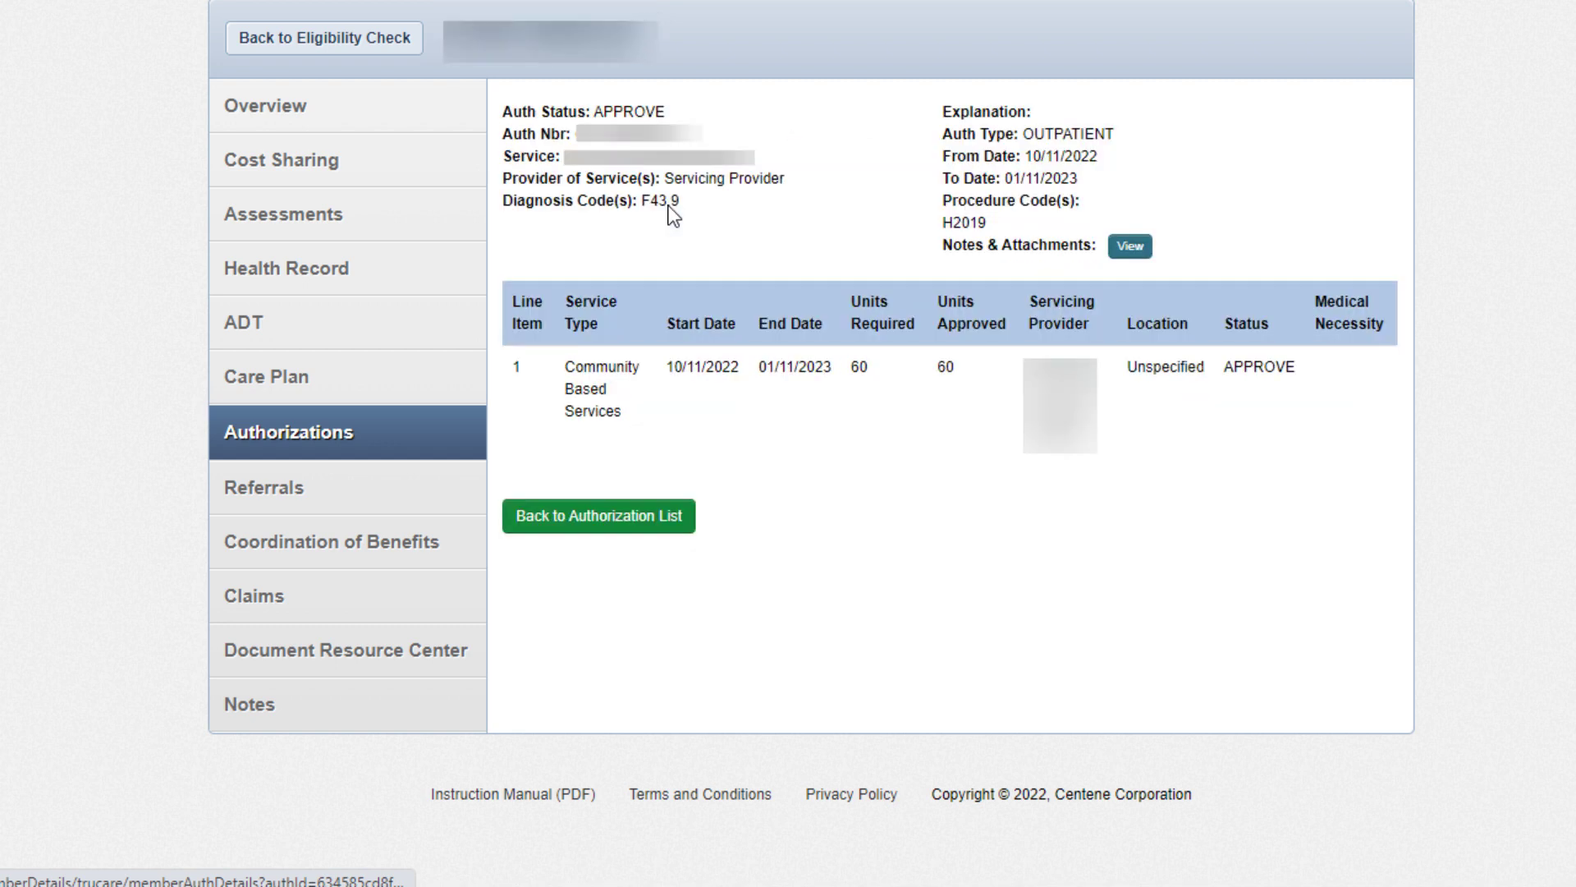
Download the PDF attachment of the outpatient authorization starting 10/11/2022 and return to the authorization list
{"action": "left_click", "coordinate": [1130, 246]}
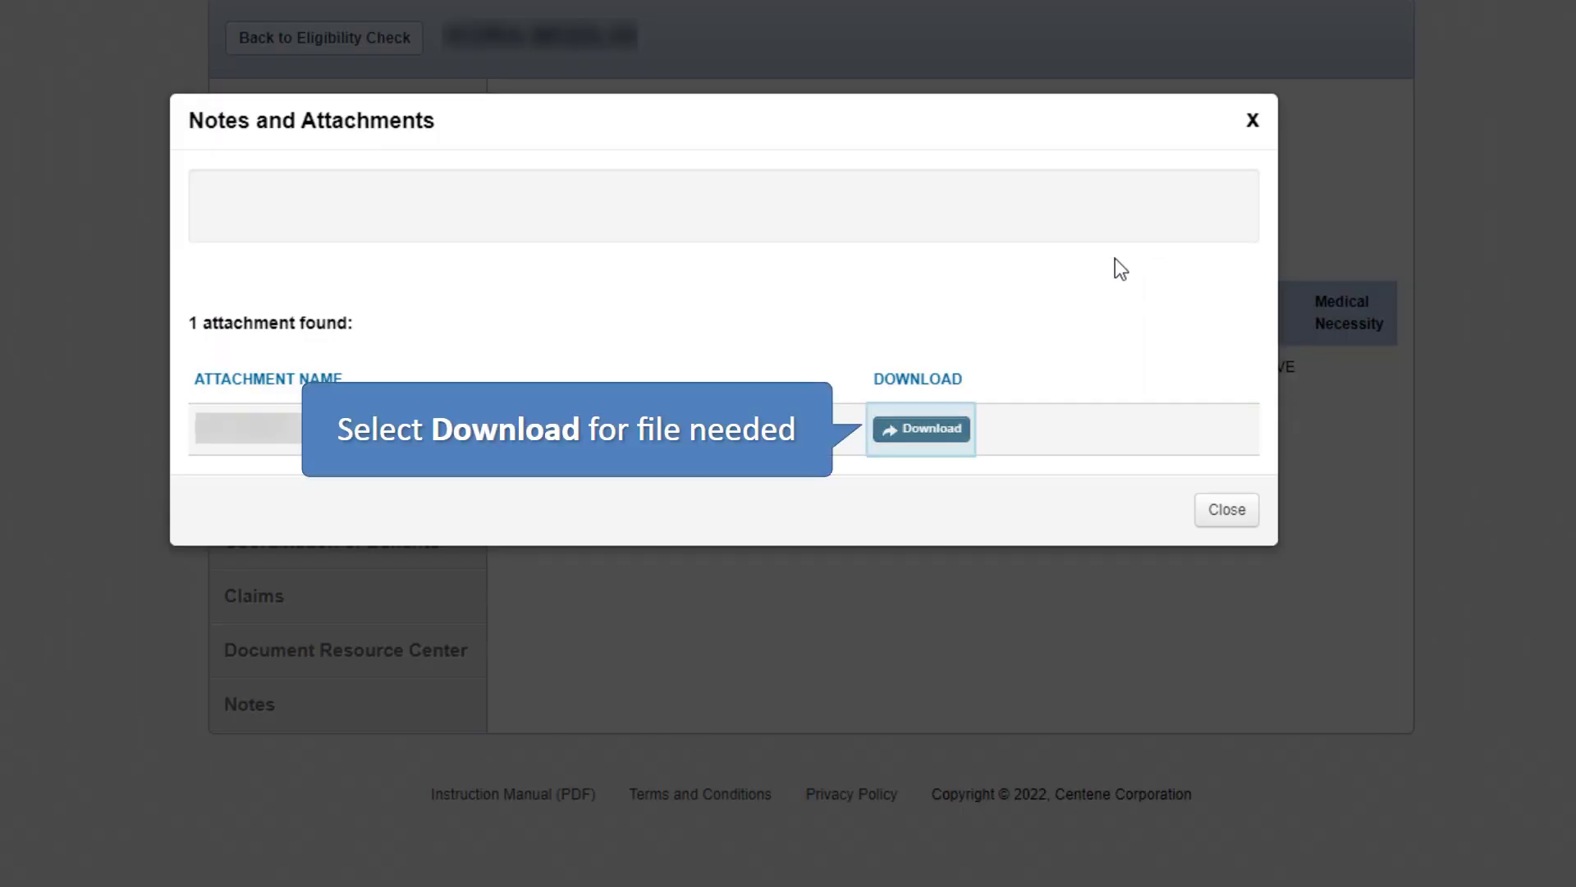
{"action": "left_click", "coordinate": [930, 428]}
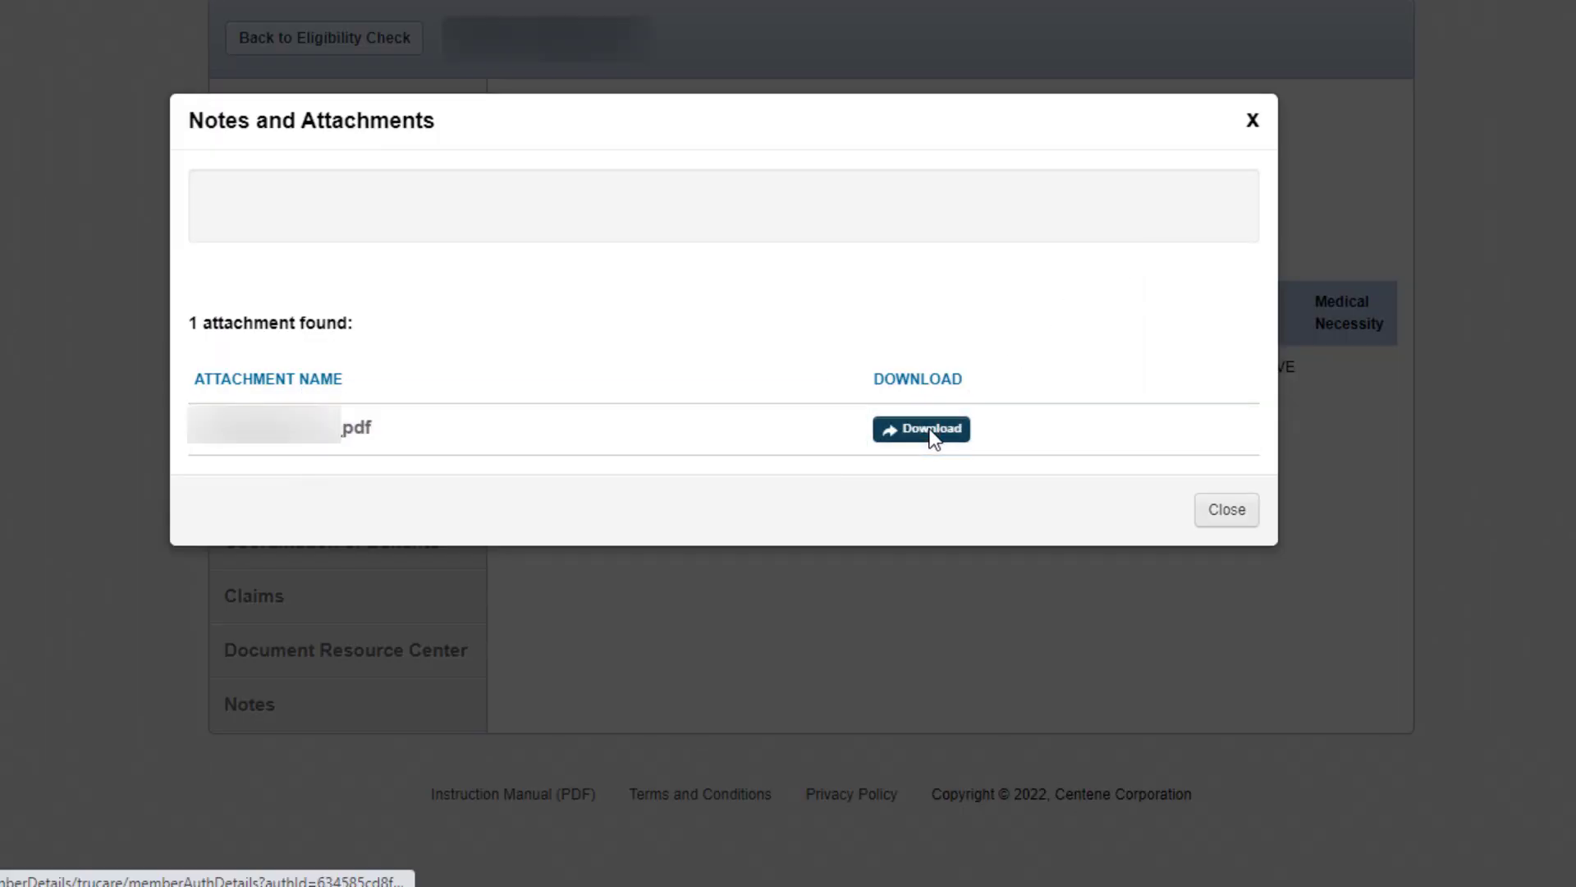
{"action": "left_click", "coordinate": [1229, 512]}
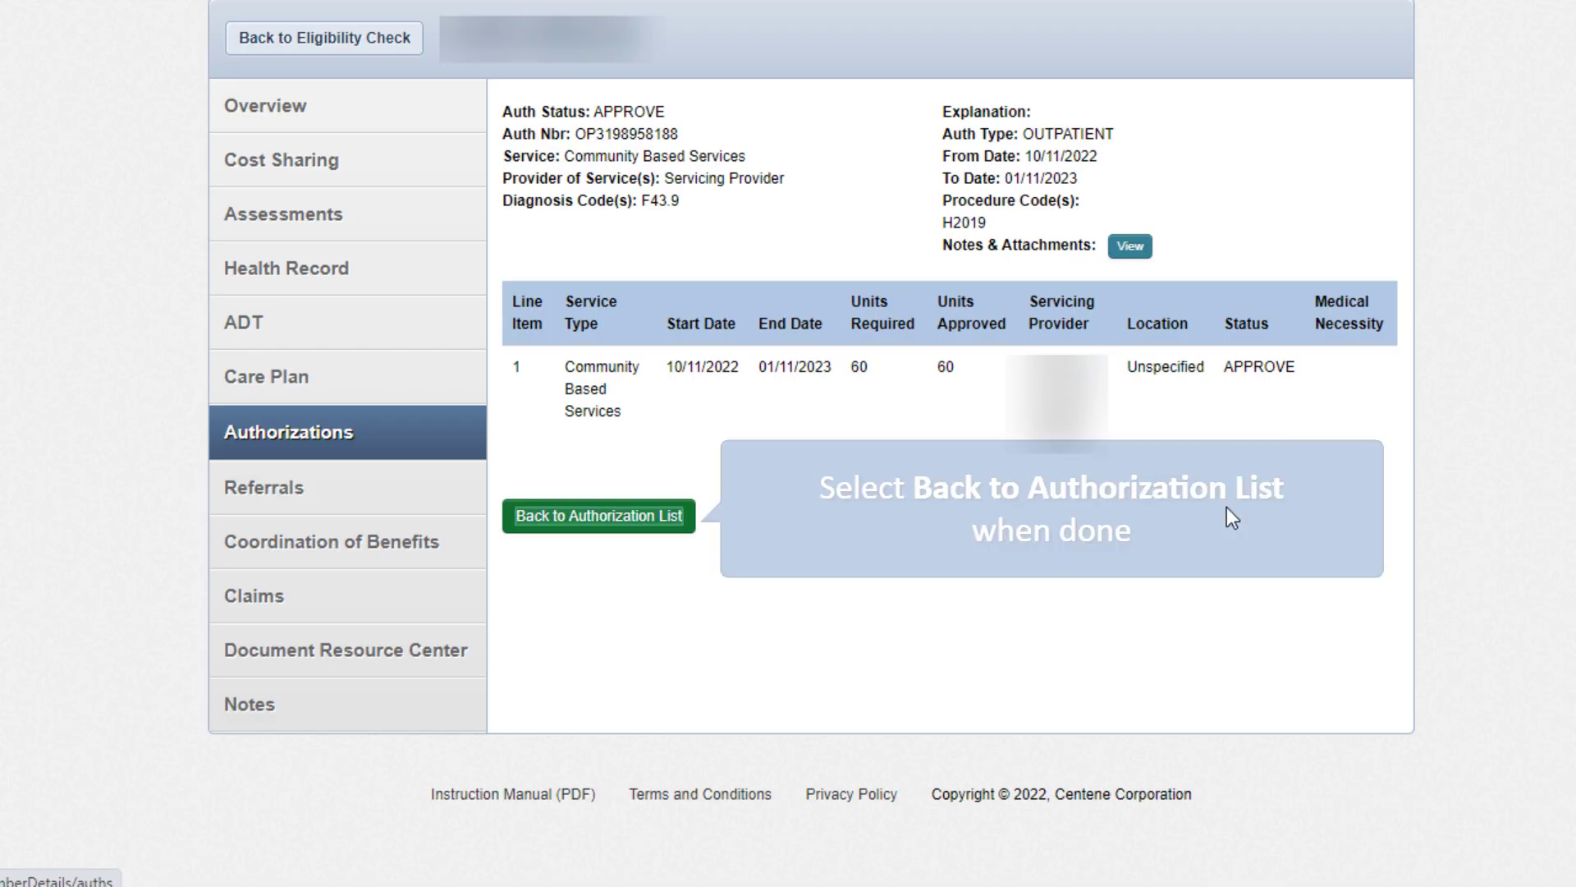
{"action": "left_click", "coordinate": [598, 516]}
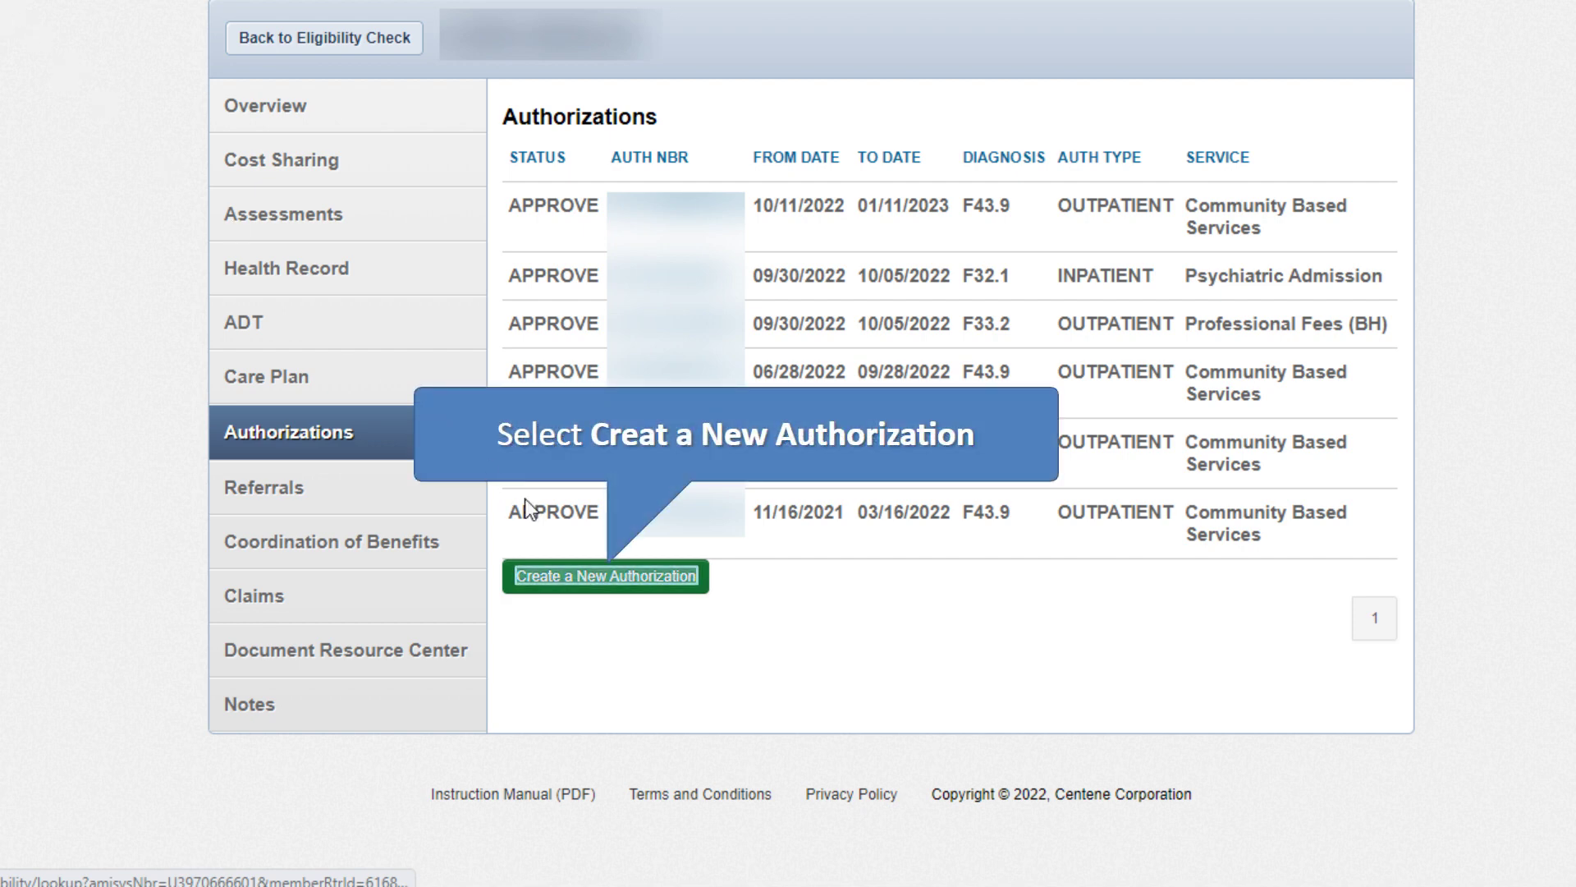
Create a new authorization for the patient with type Inpatient Behavioral and service type Psychiatric Admission
{"action": "left_click", "coordinate": [607, 577]}
{"action": "left_click", "coordinate": [607, 577]}
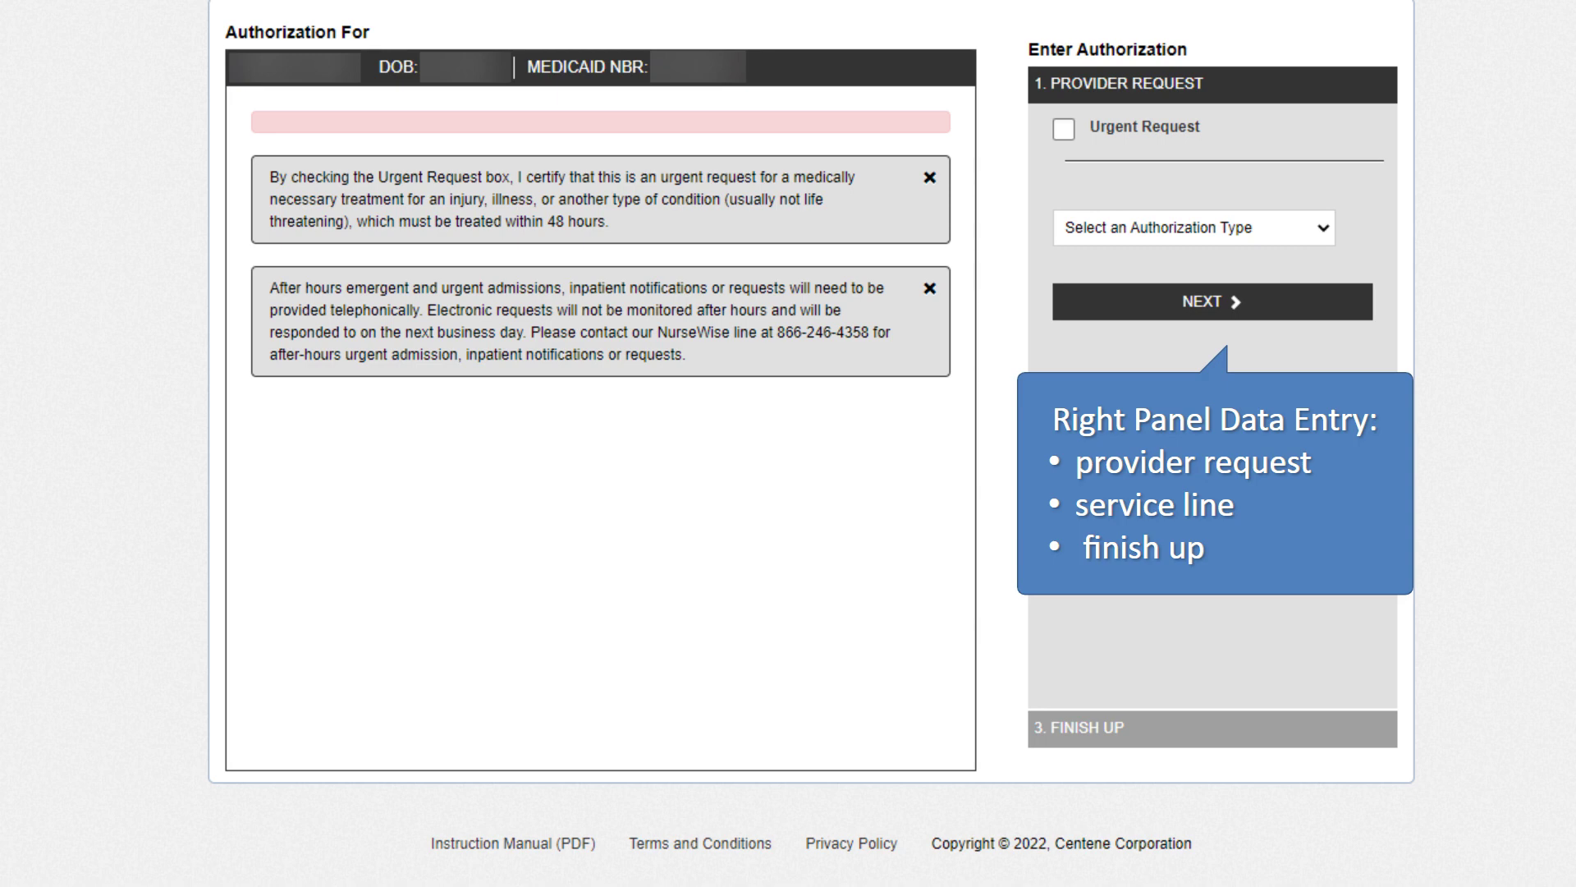
{"action": "left_click", "coordinate": [1246, 234]}
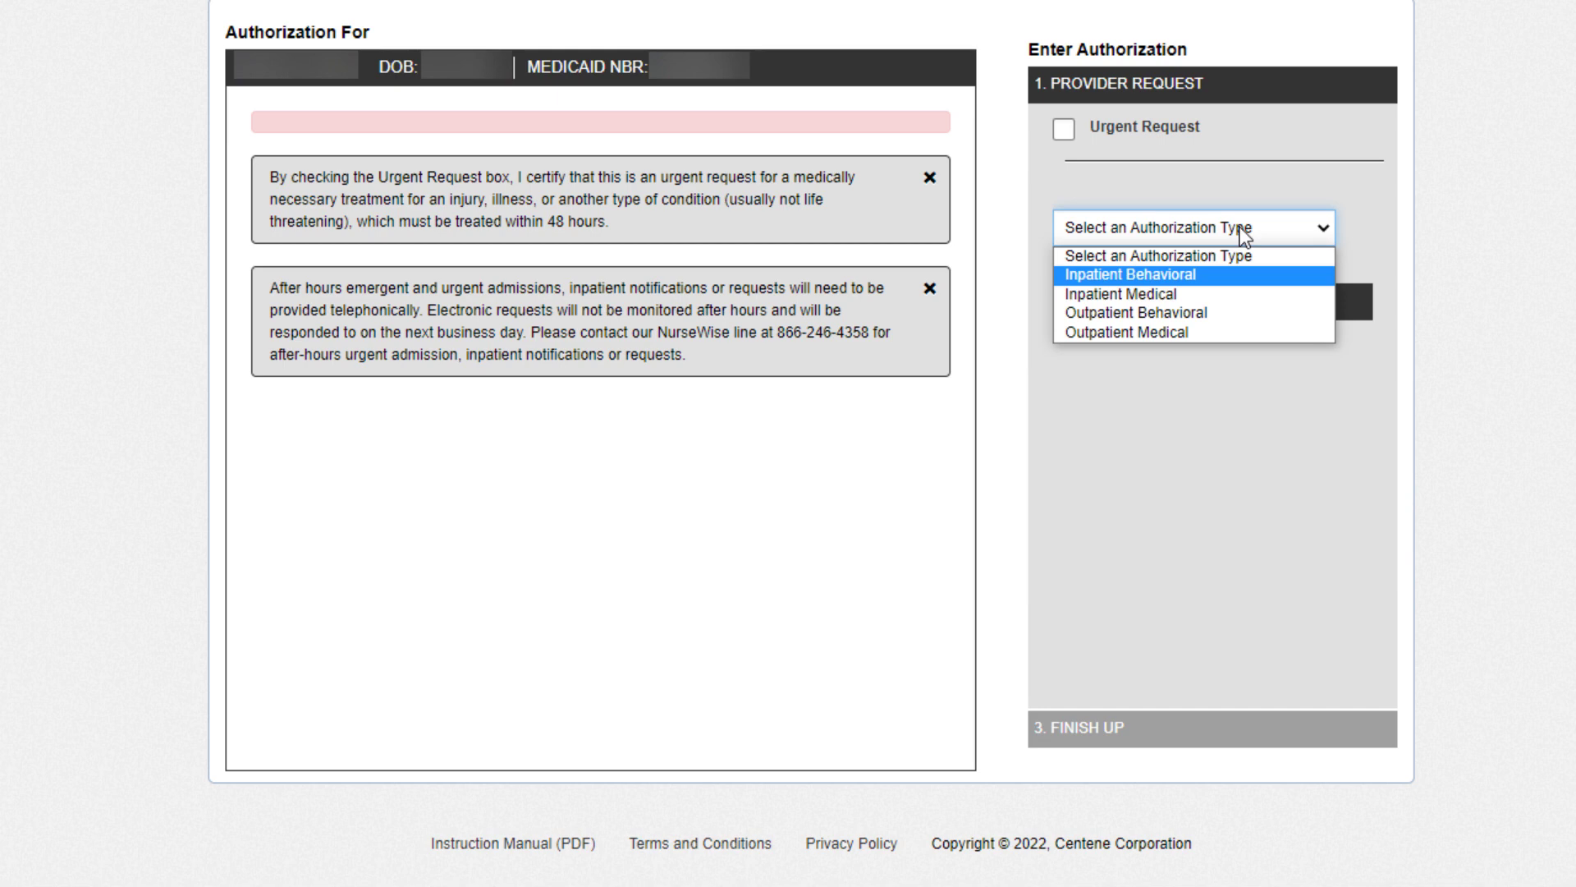
{"action": "left_click", "coordinate": [1233, 274]}
{"action": "left_click", "coordinate": [1233, 277]}
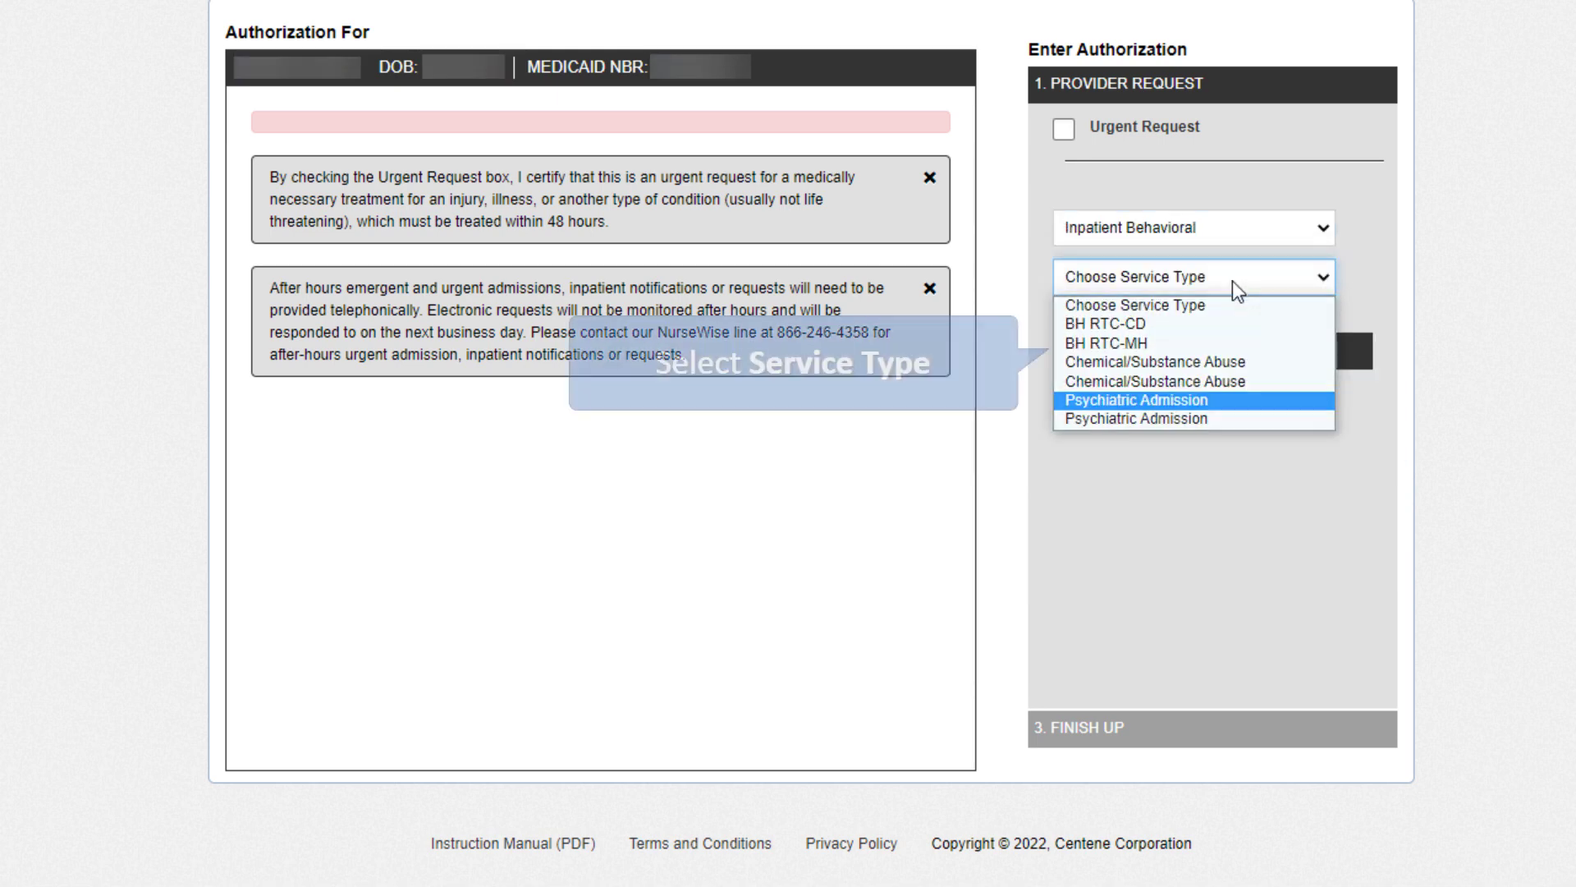
{"action": "left_click", "coordinate": [1239, 406]}
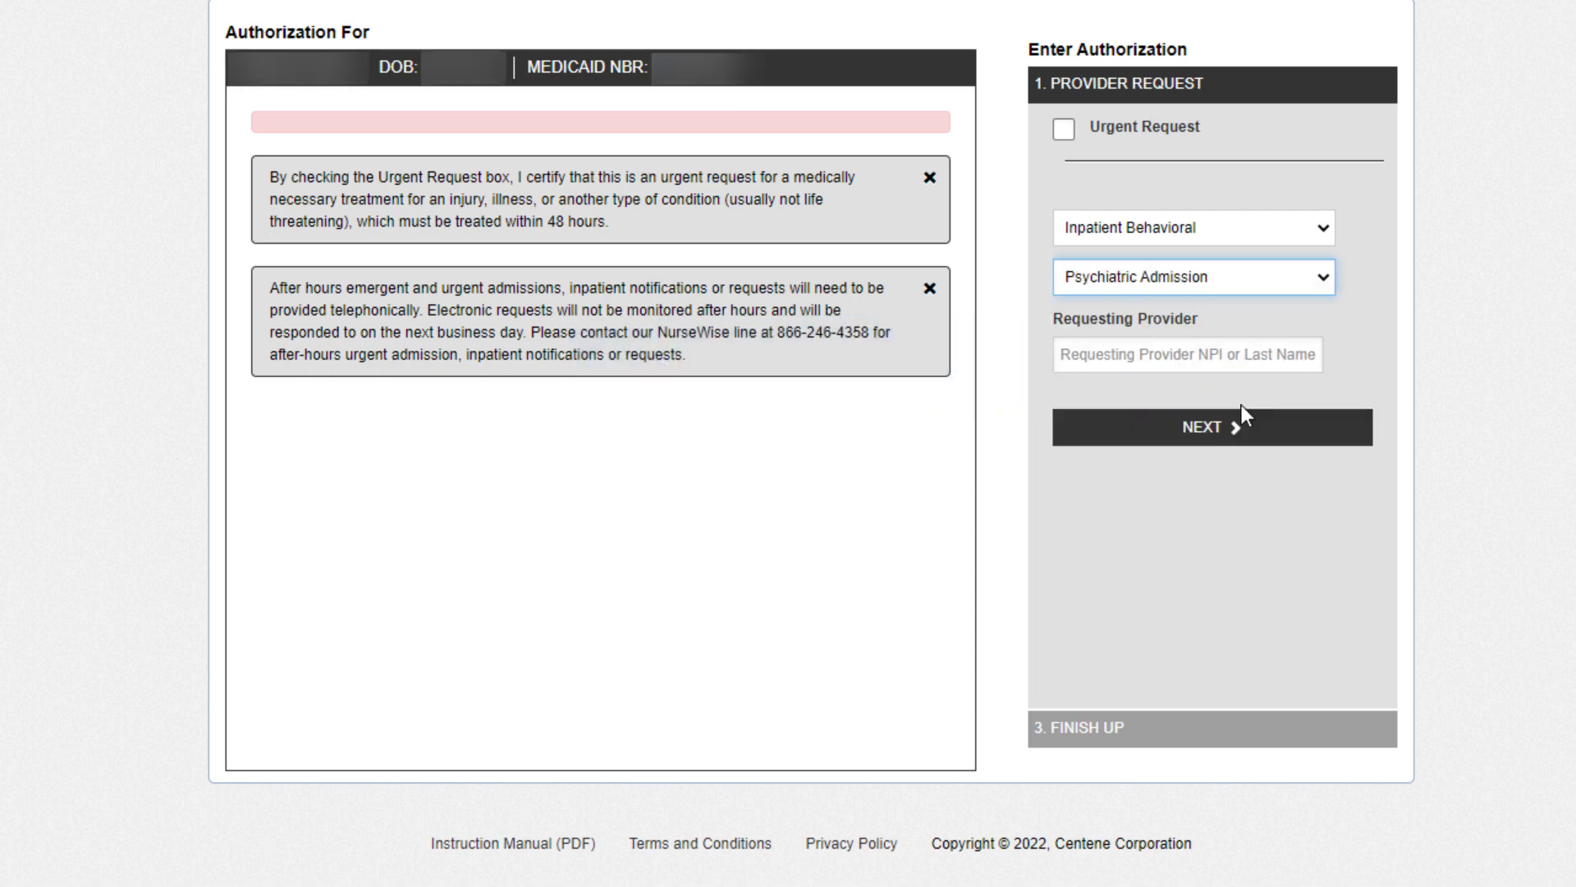
Complete the provider request with the requesting provider's identifier and primary diagnosis F32.5, and continue to the service line
{"action": "left_click", "coordinate": [1207, 355]}
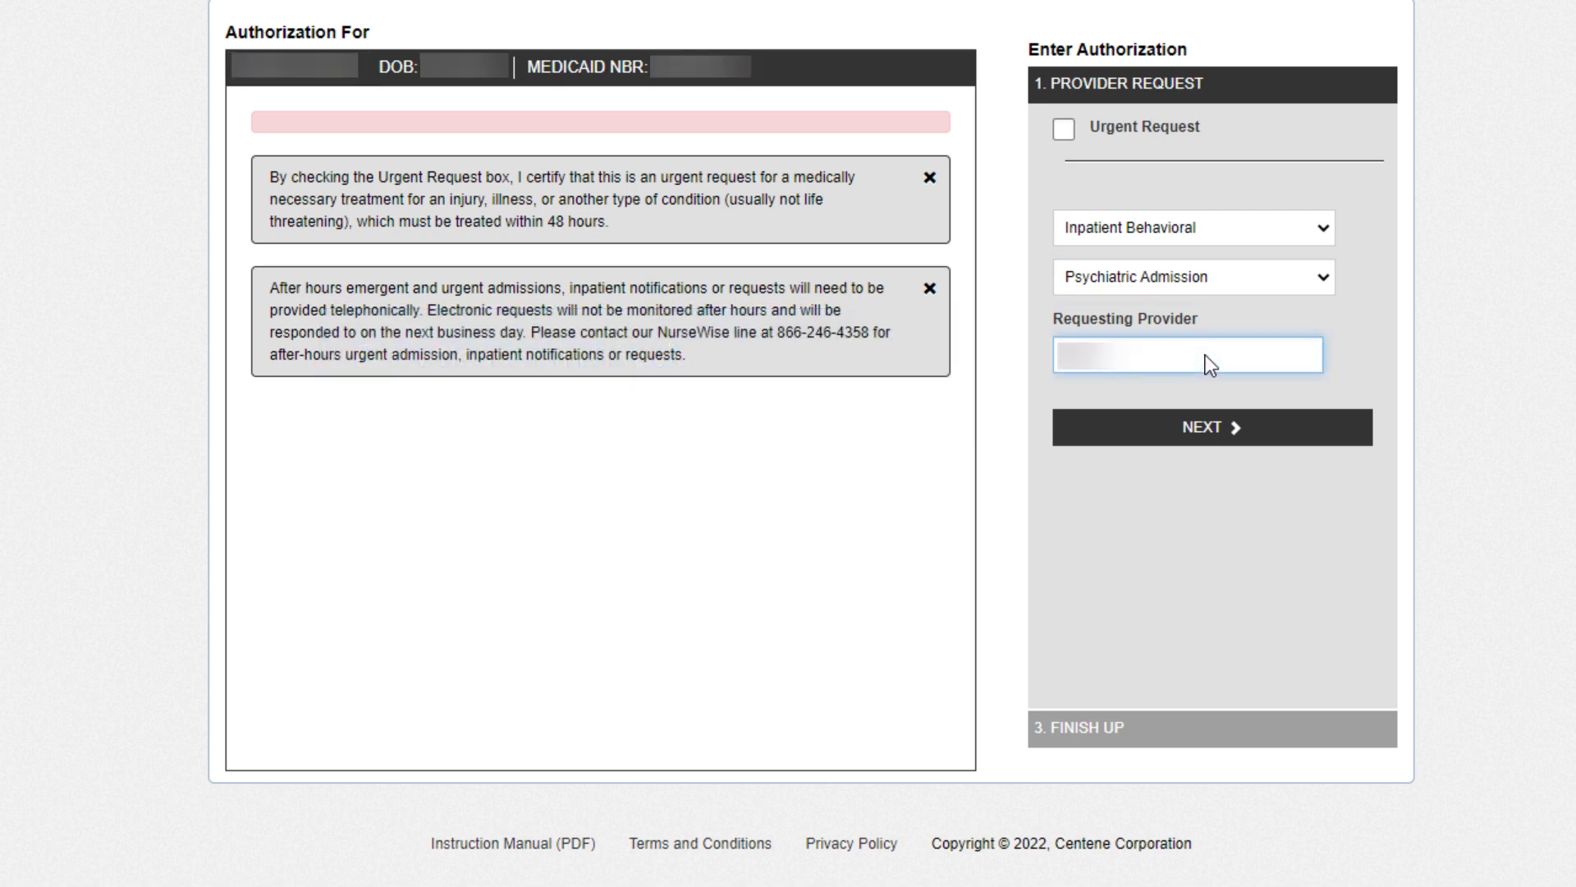
{"action": "left_click", "coordinate": [1154, 429]}
{"action": "left_click", "coordinate": [1159, 510]}
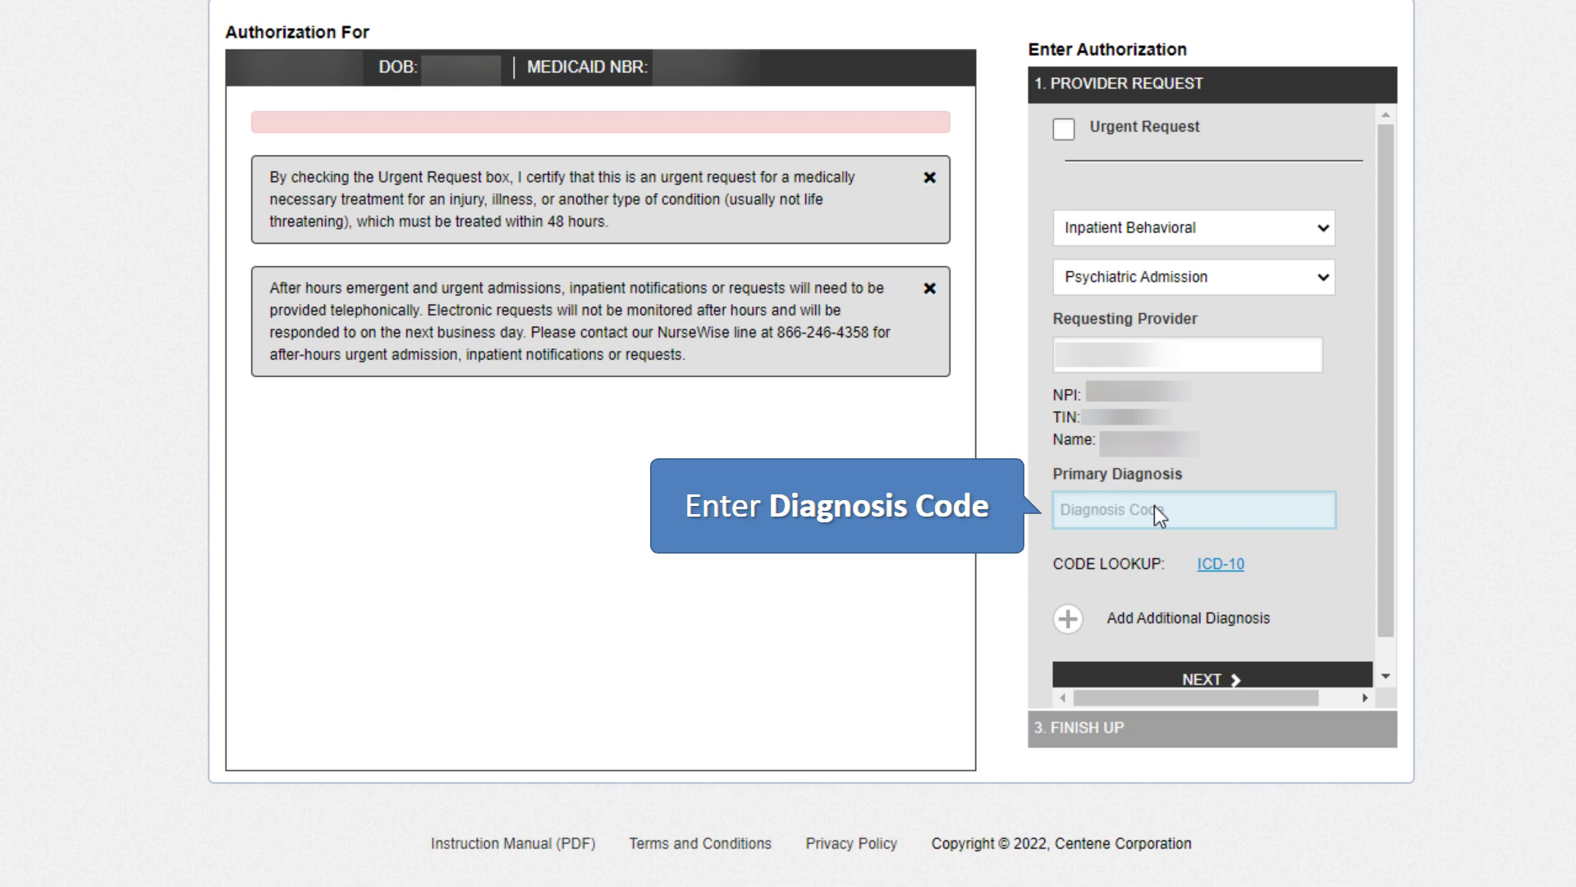
{"action": "type", "text": "F32.5"}
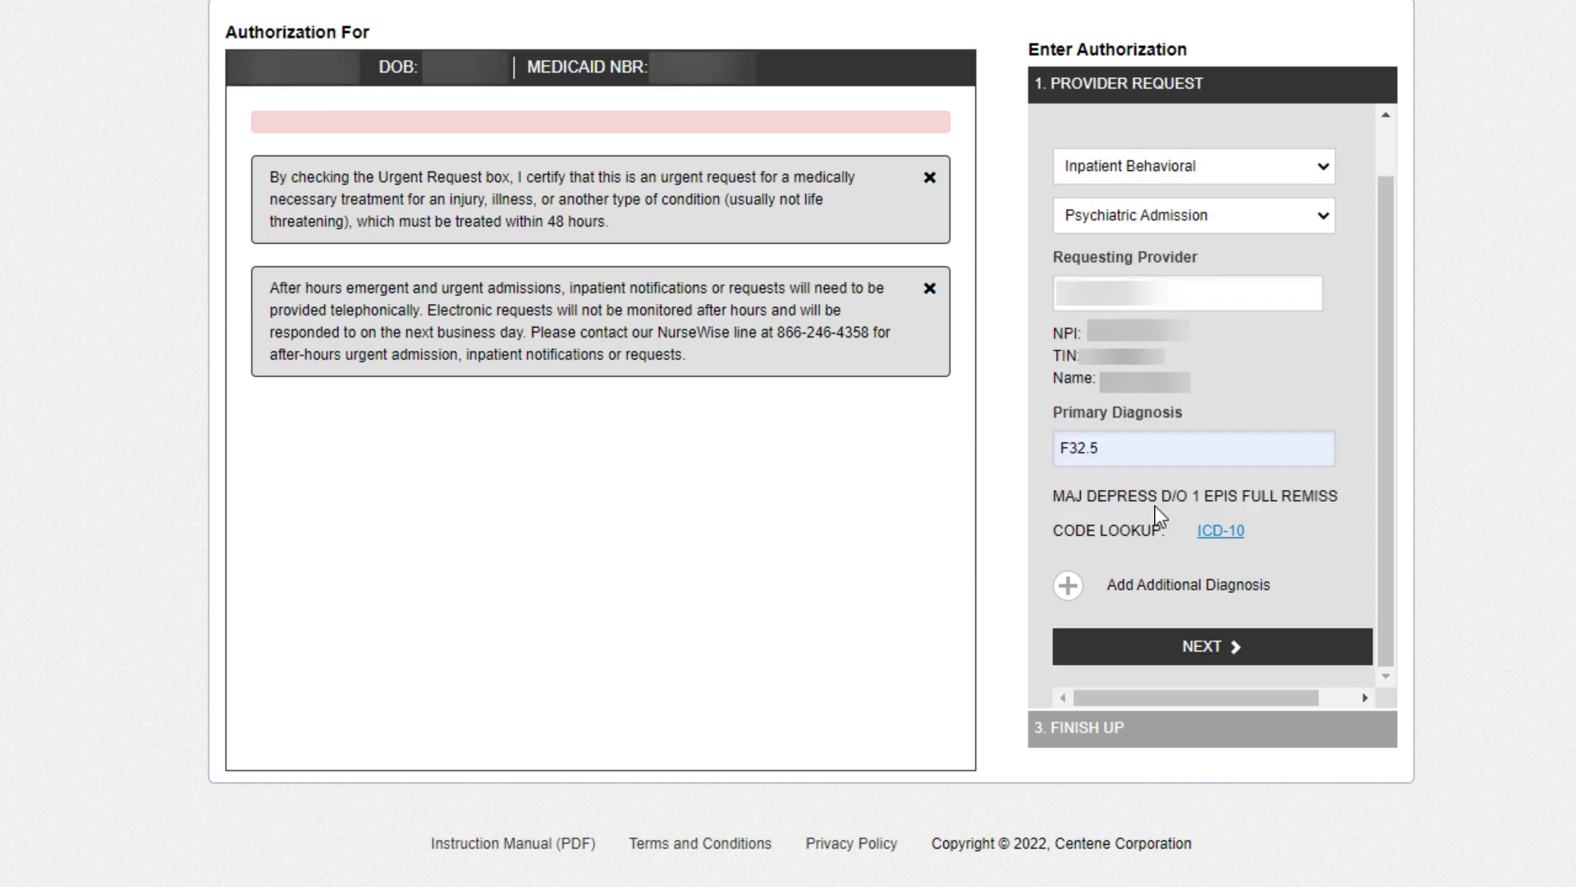
{"action": "left_click", "coordinate": [1216, 648]}
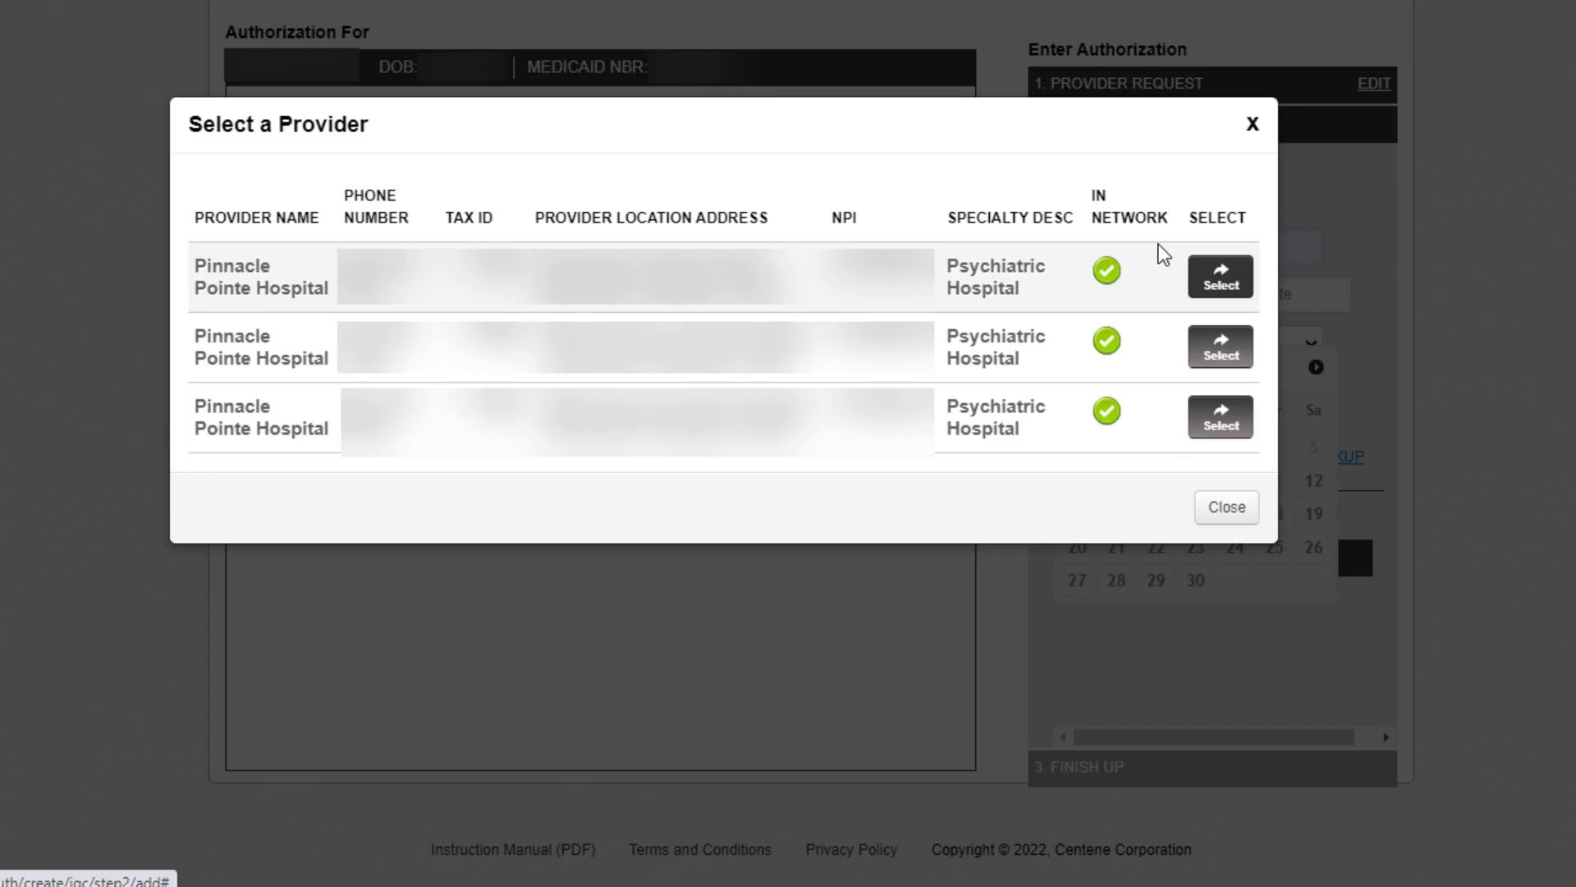
Add a service line for Pinnacle Pointe Hospital, 11/16/2022 to 11/18/2022, Inpatient Hospital, primary procedure 96156, and continue to the final section
{"action": "left_click", "coordinate": [1221, 279]}
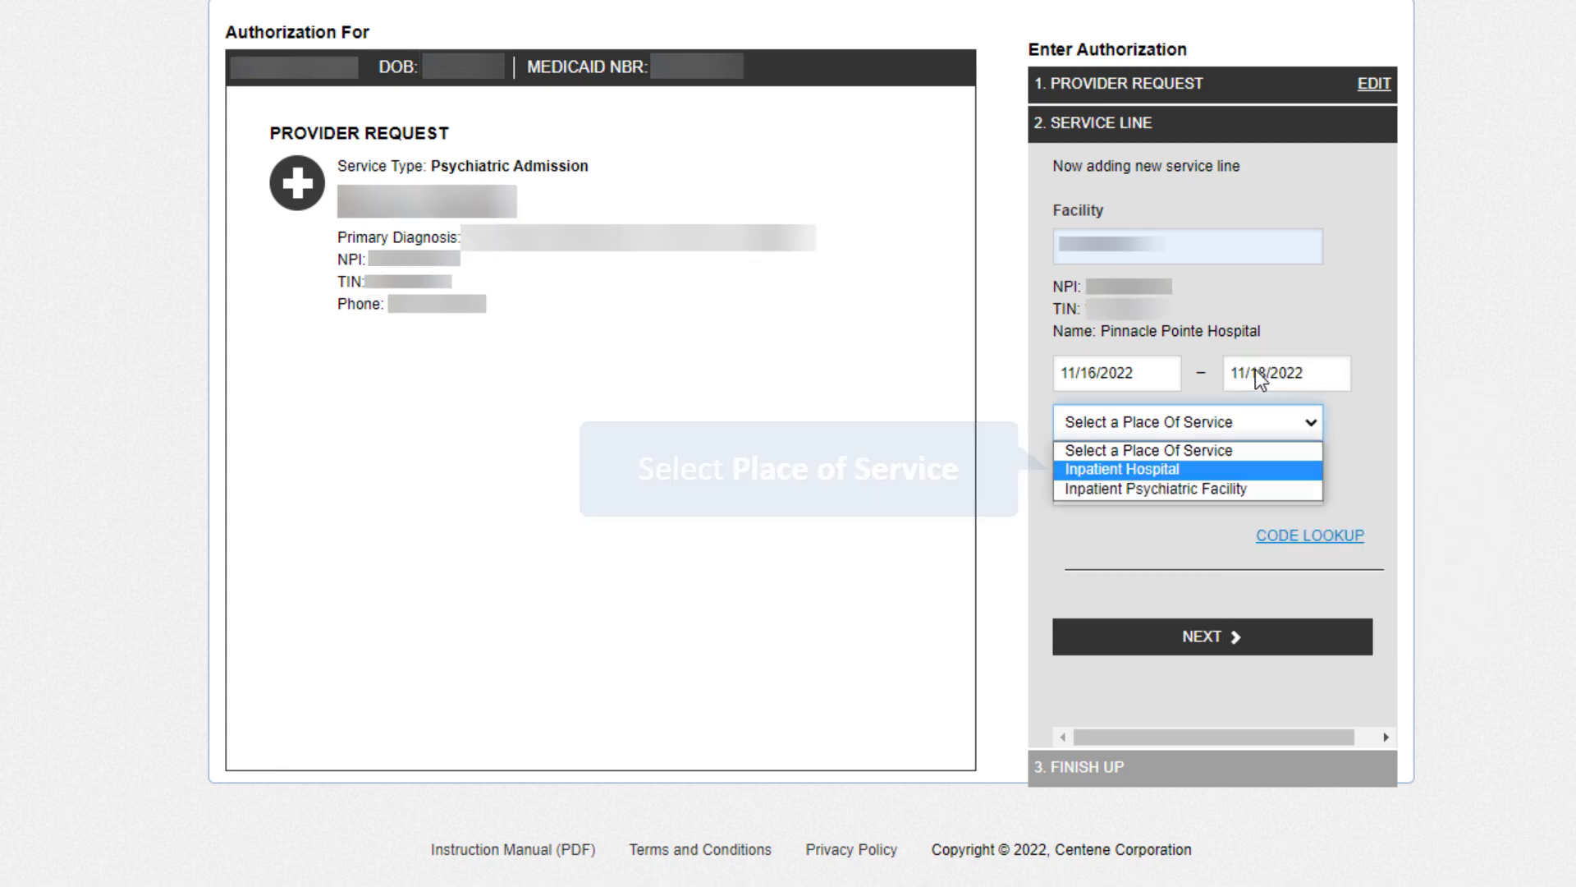
{"action": "left_click", "coordinate": [1205, 469]}
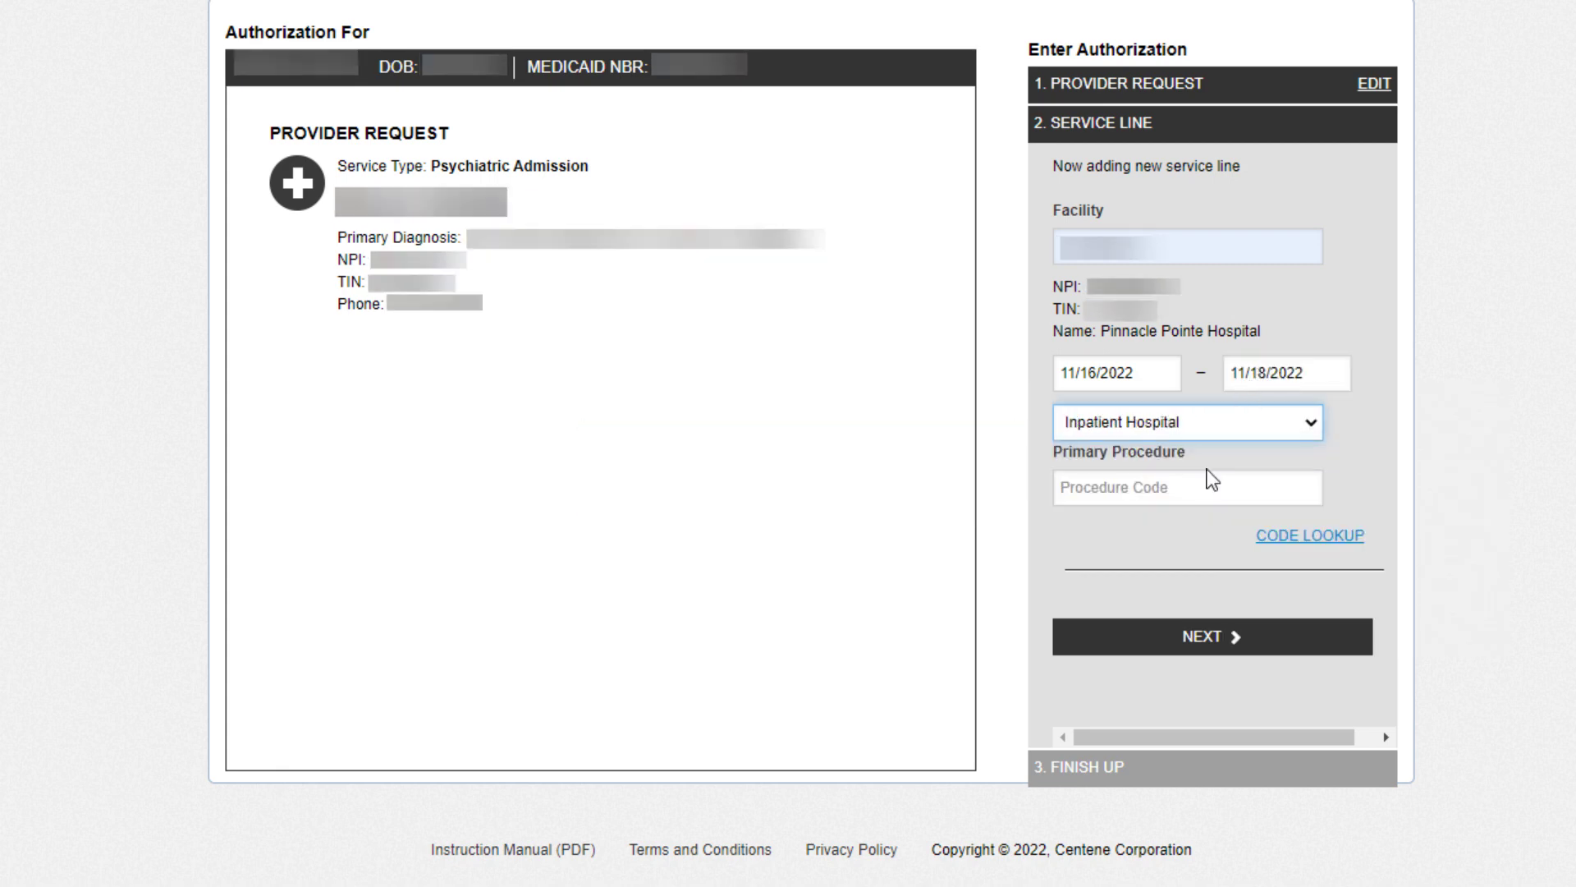
{"action": "left_click", "coordinate": [1200, 486]}
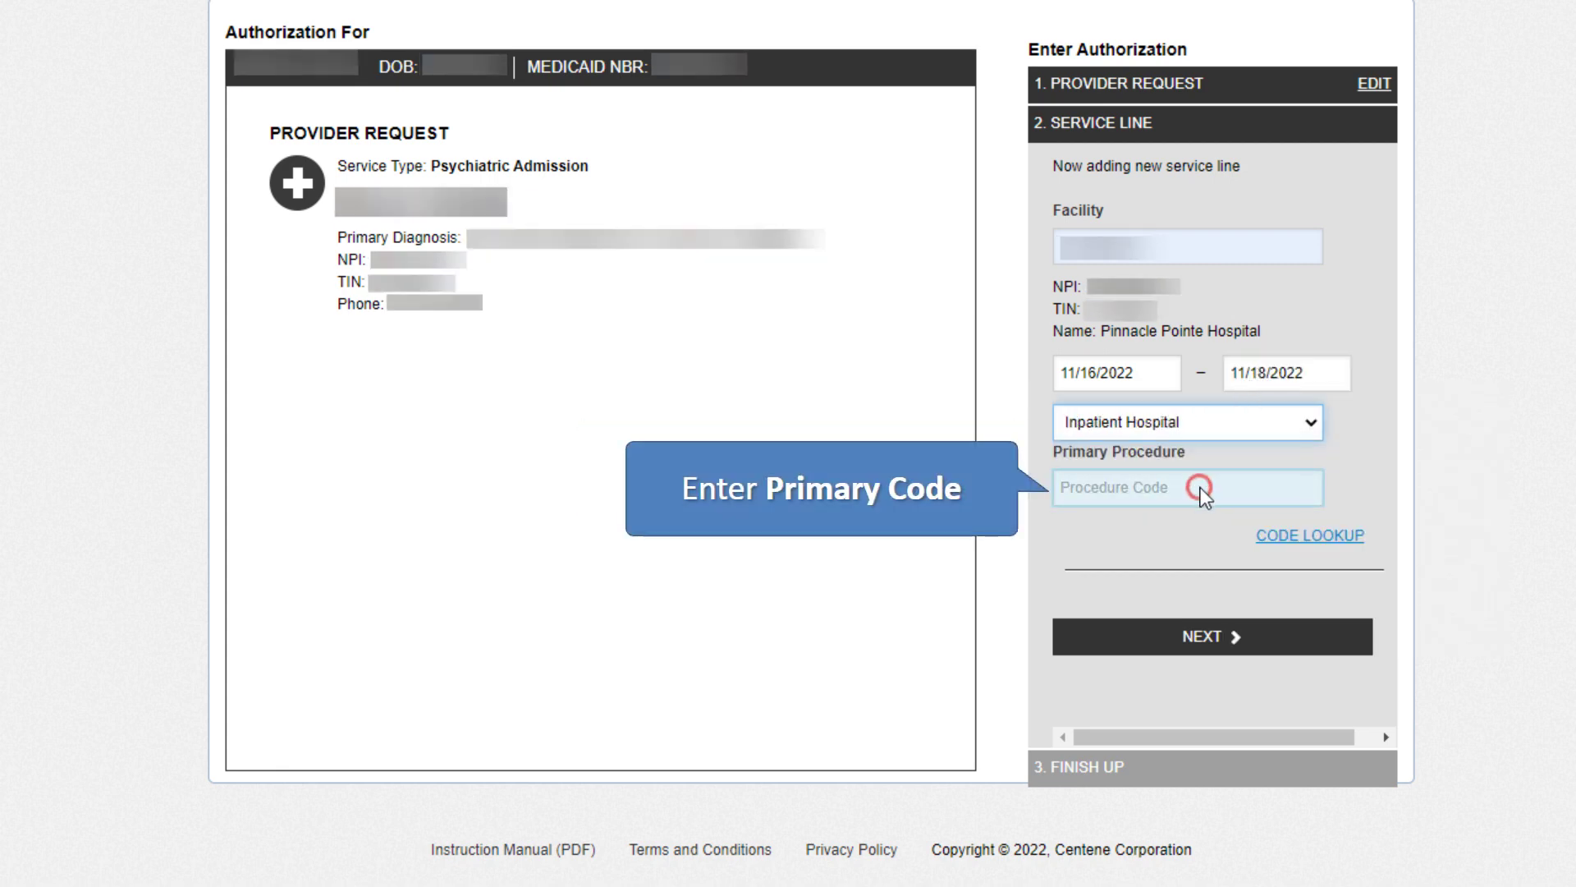
{"action": "type", "text": "96156"}
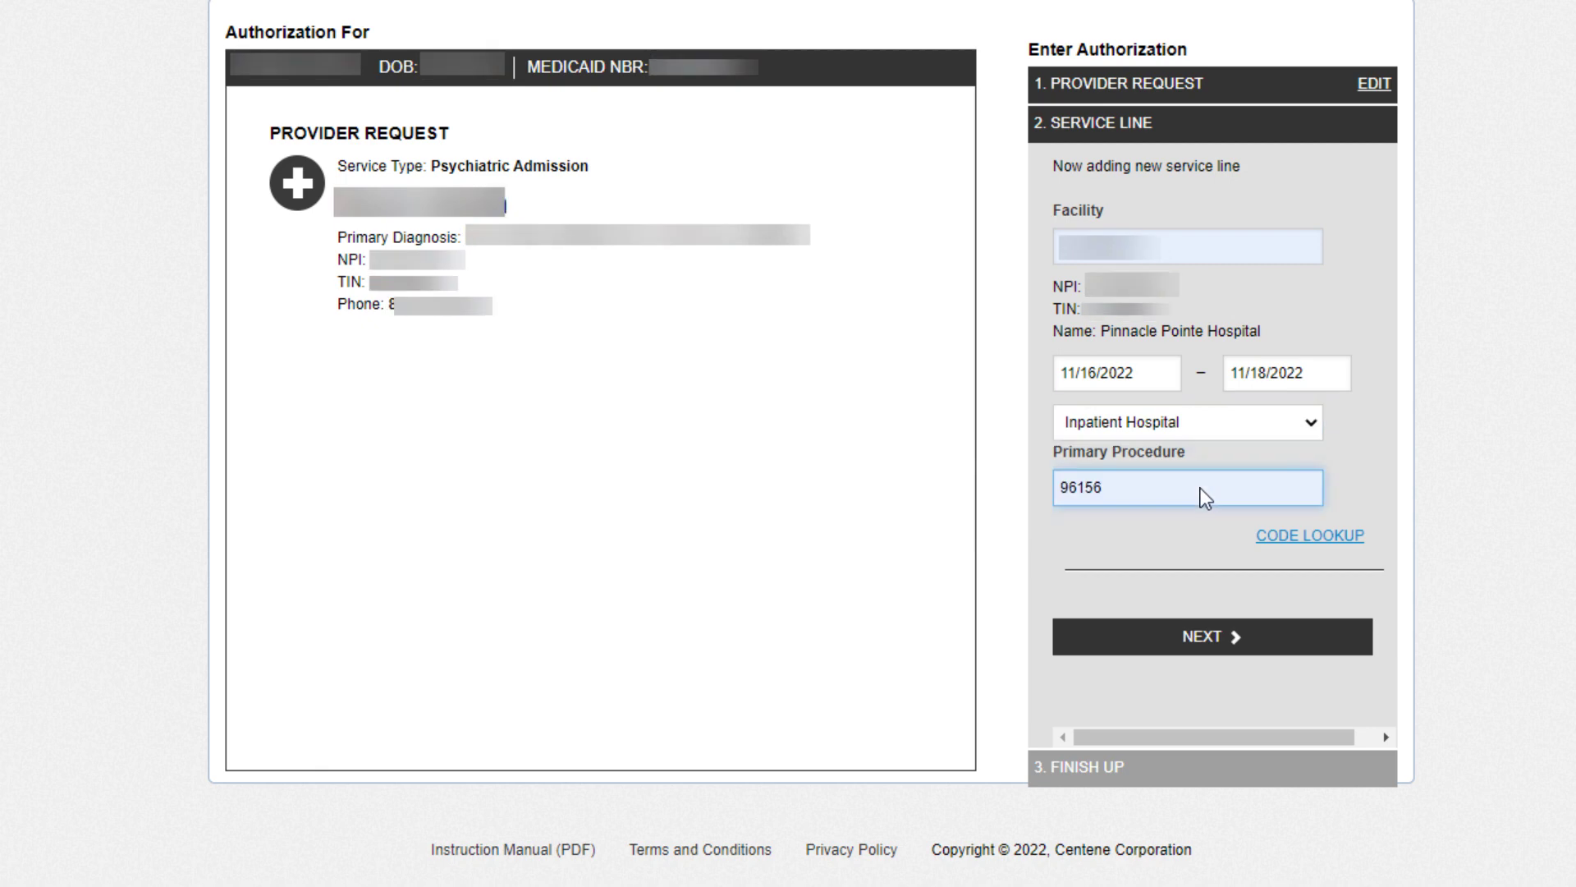
{"action": "left_click", "coordinate": [1208, 632]}
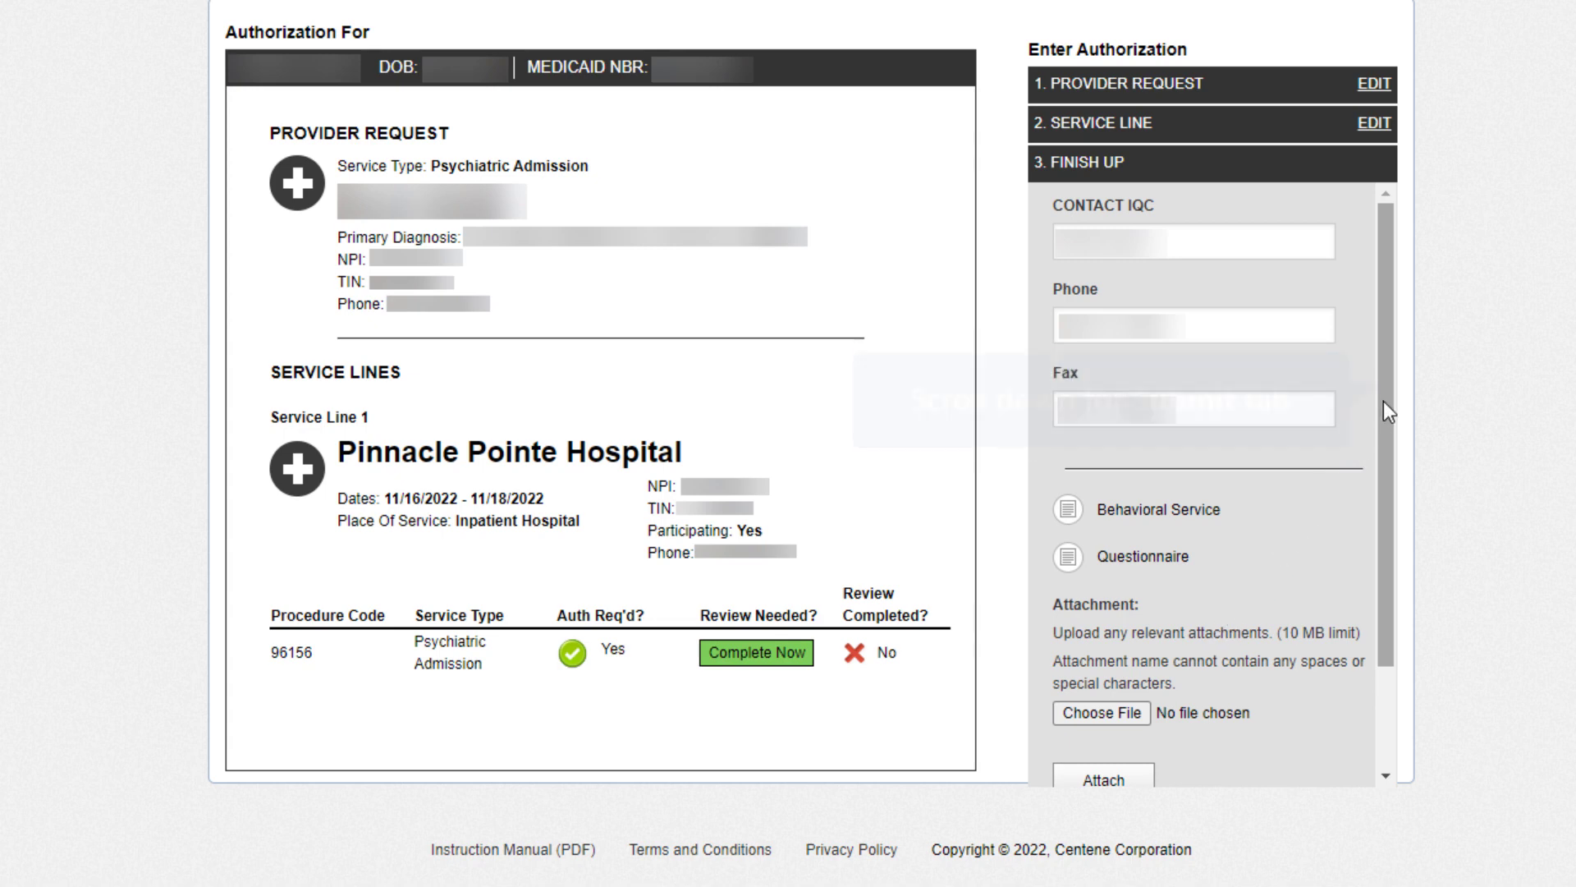
{"action": "scroll", "coordinate": [1382, 403], "scroll_direction": "down", "scroll_amount": 2}
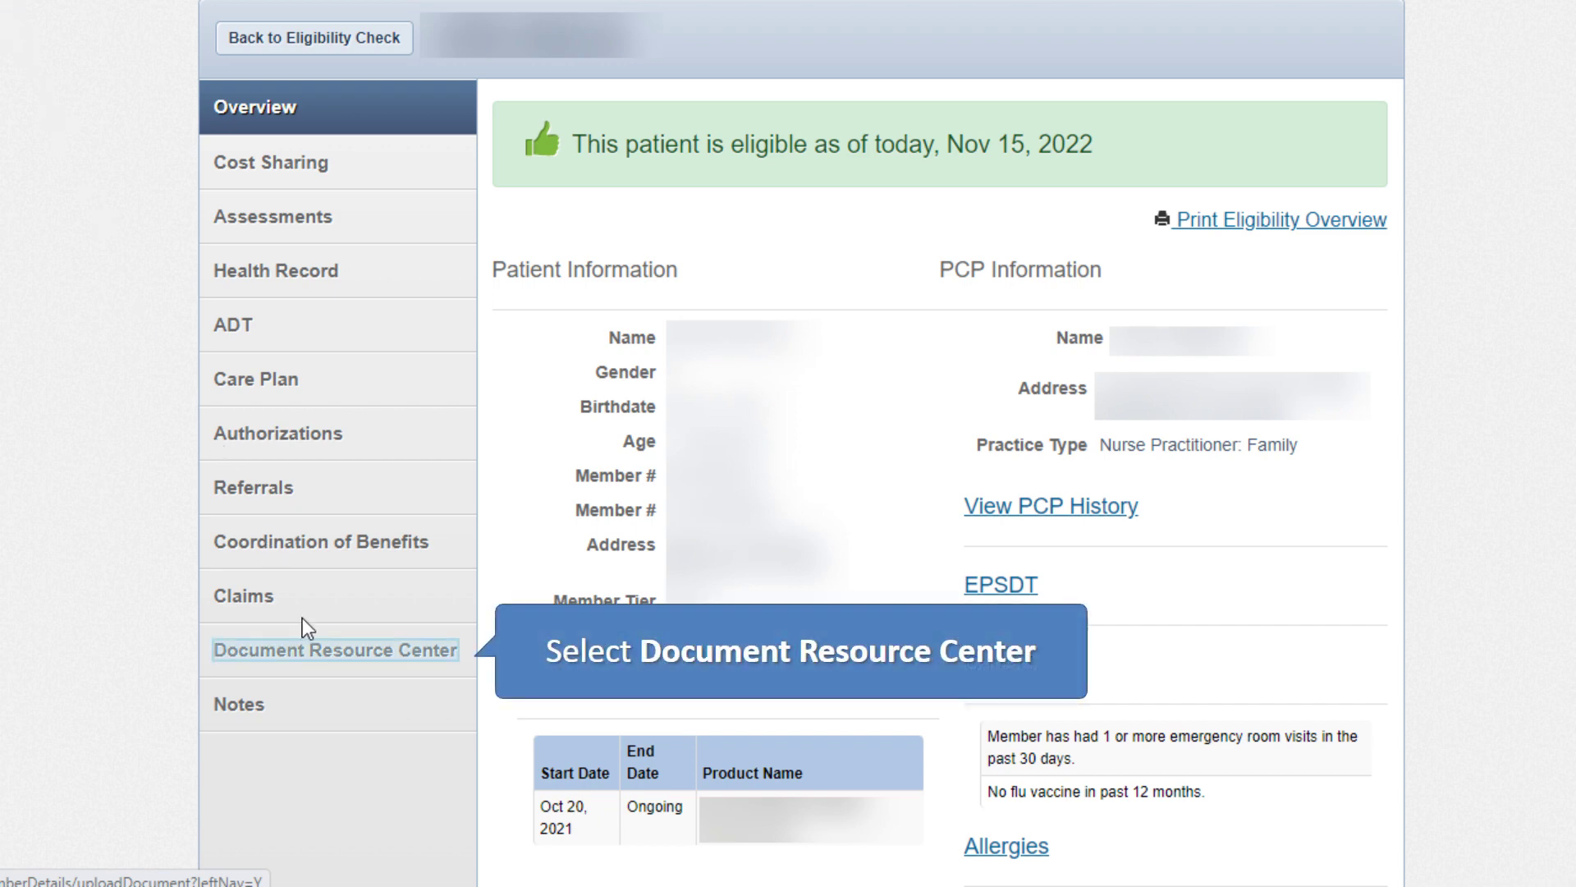
Examine the category, type and file fields of the Document Resource Center's upload form and open its Document Review section
{"action": "left_click", "coordinate": [318, 651]}
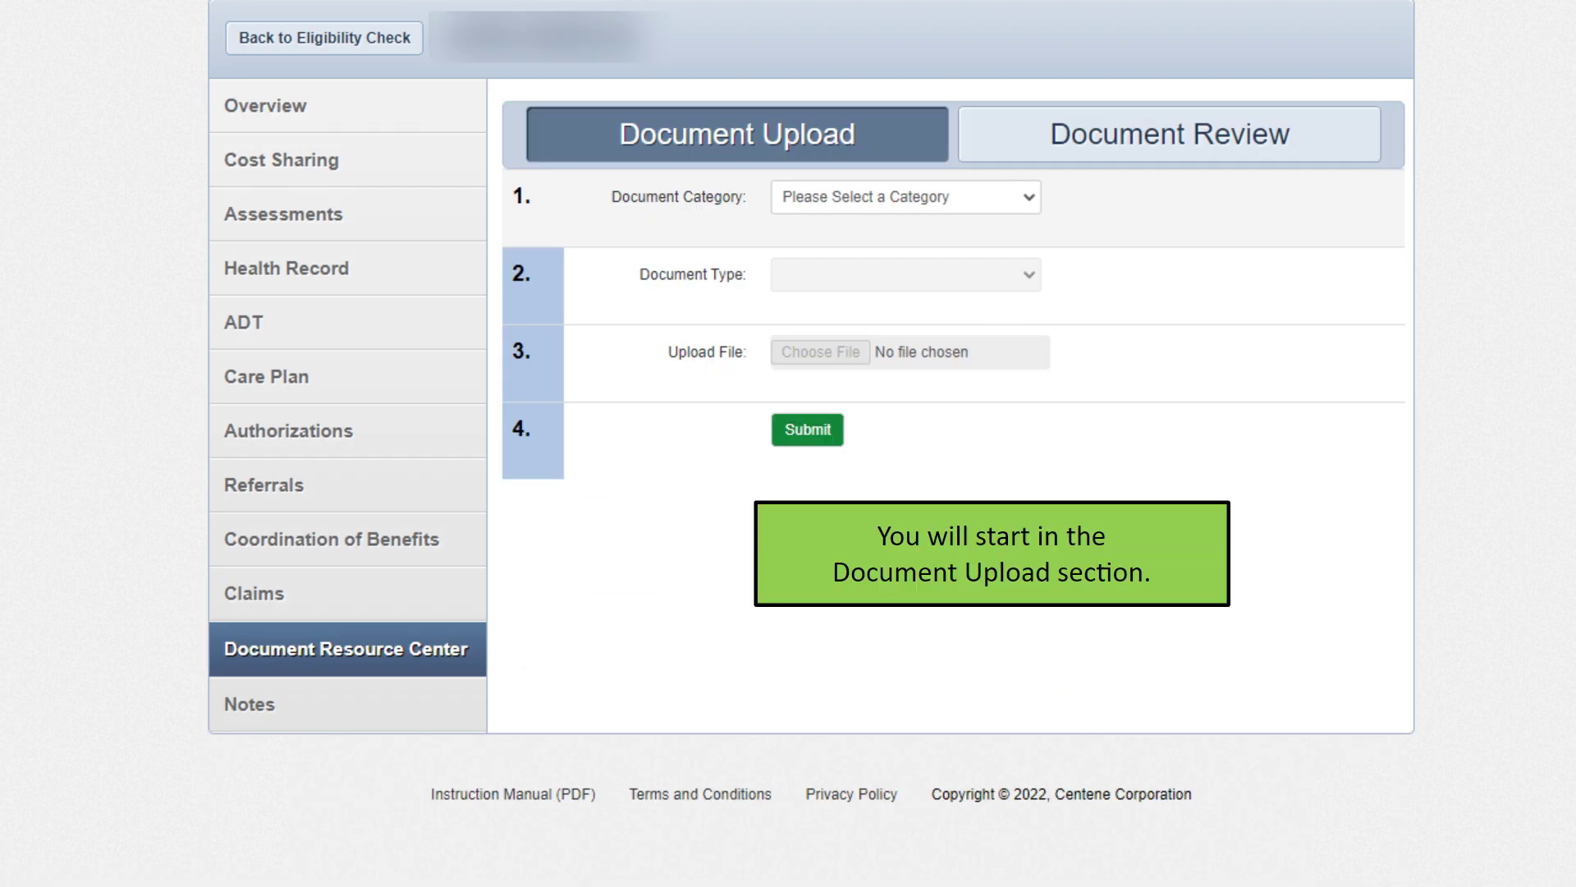
{"action": "left_click", "coordinate": [1023, 197]}
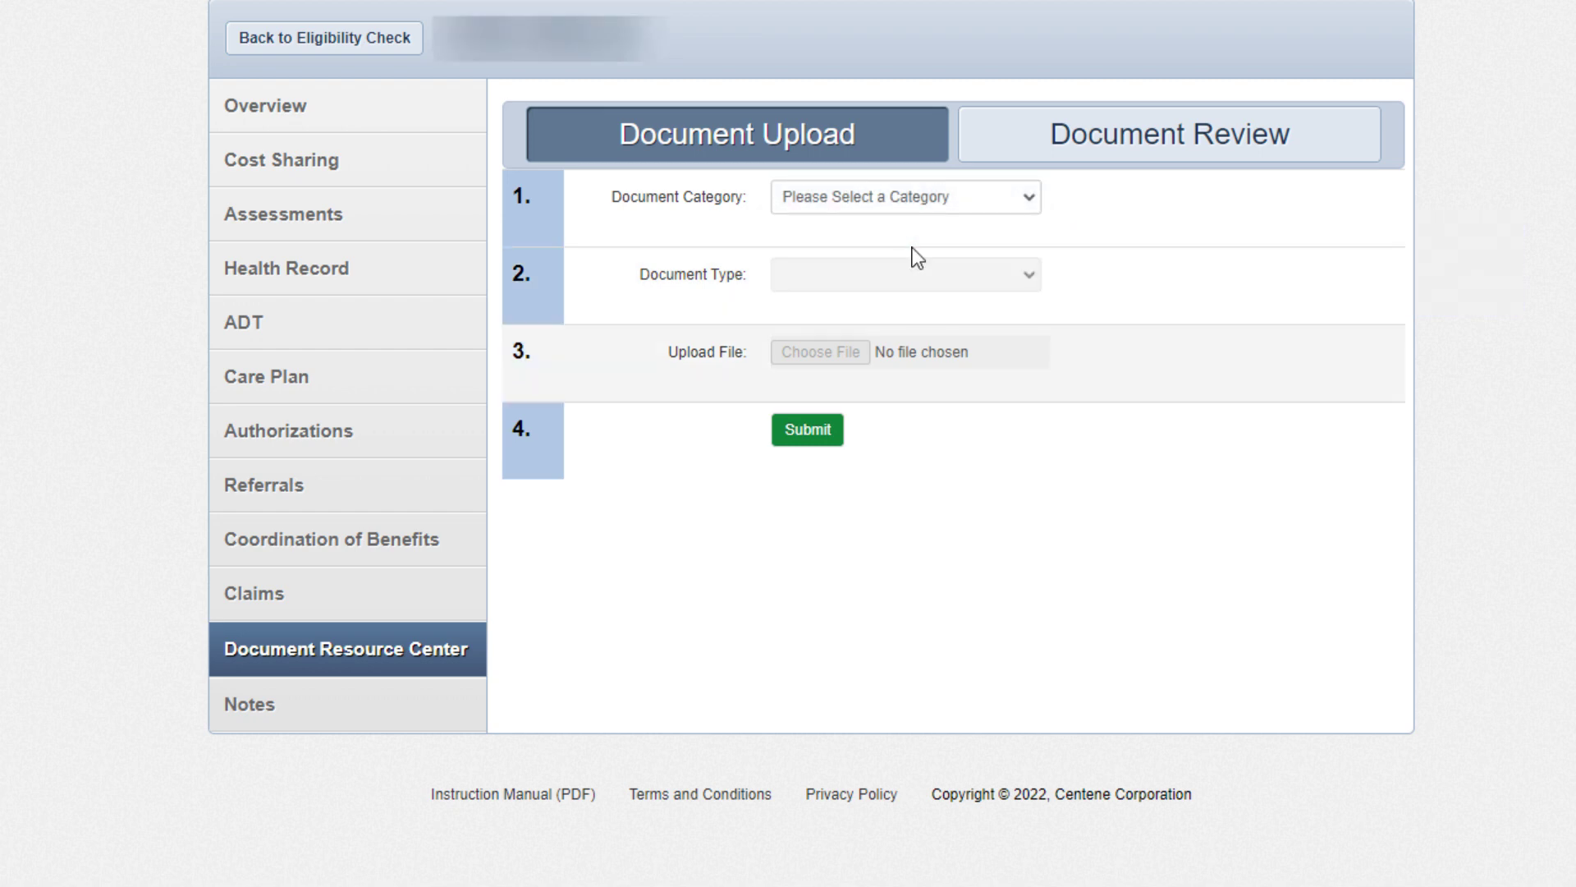
{"action": "left_click", "coordinate": [906, 274]}
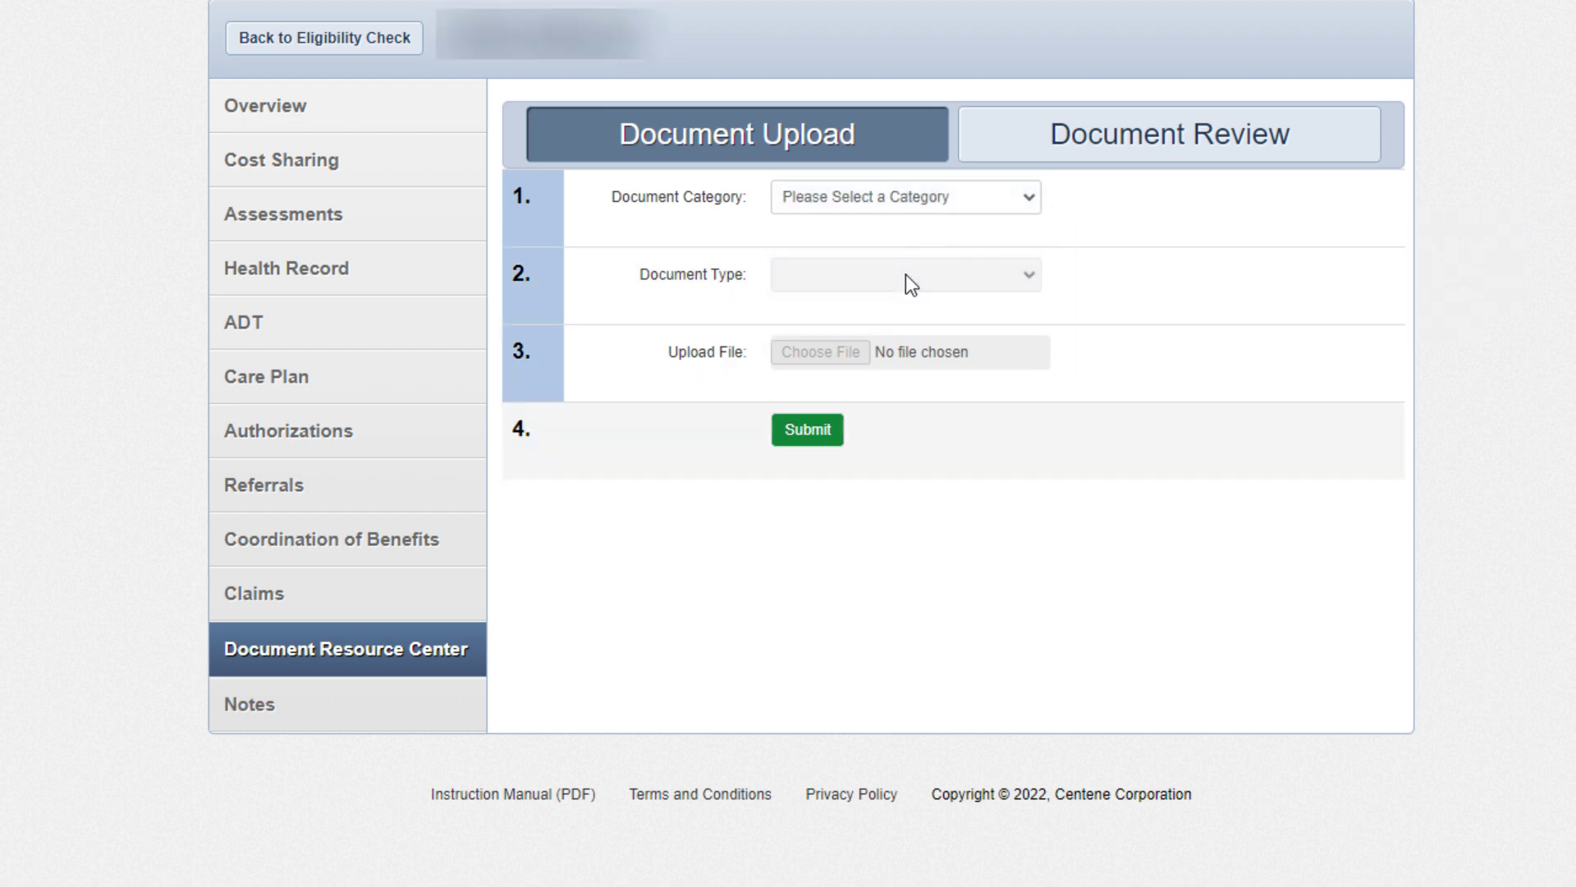
{"action": "left_click", "coordinate": [880, 349]}
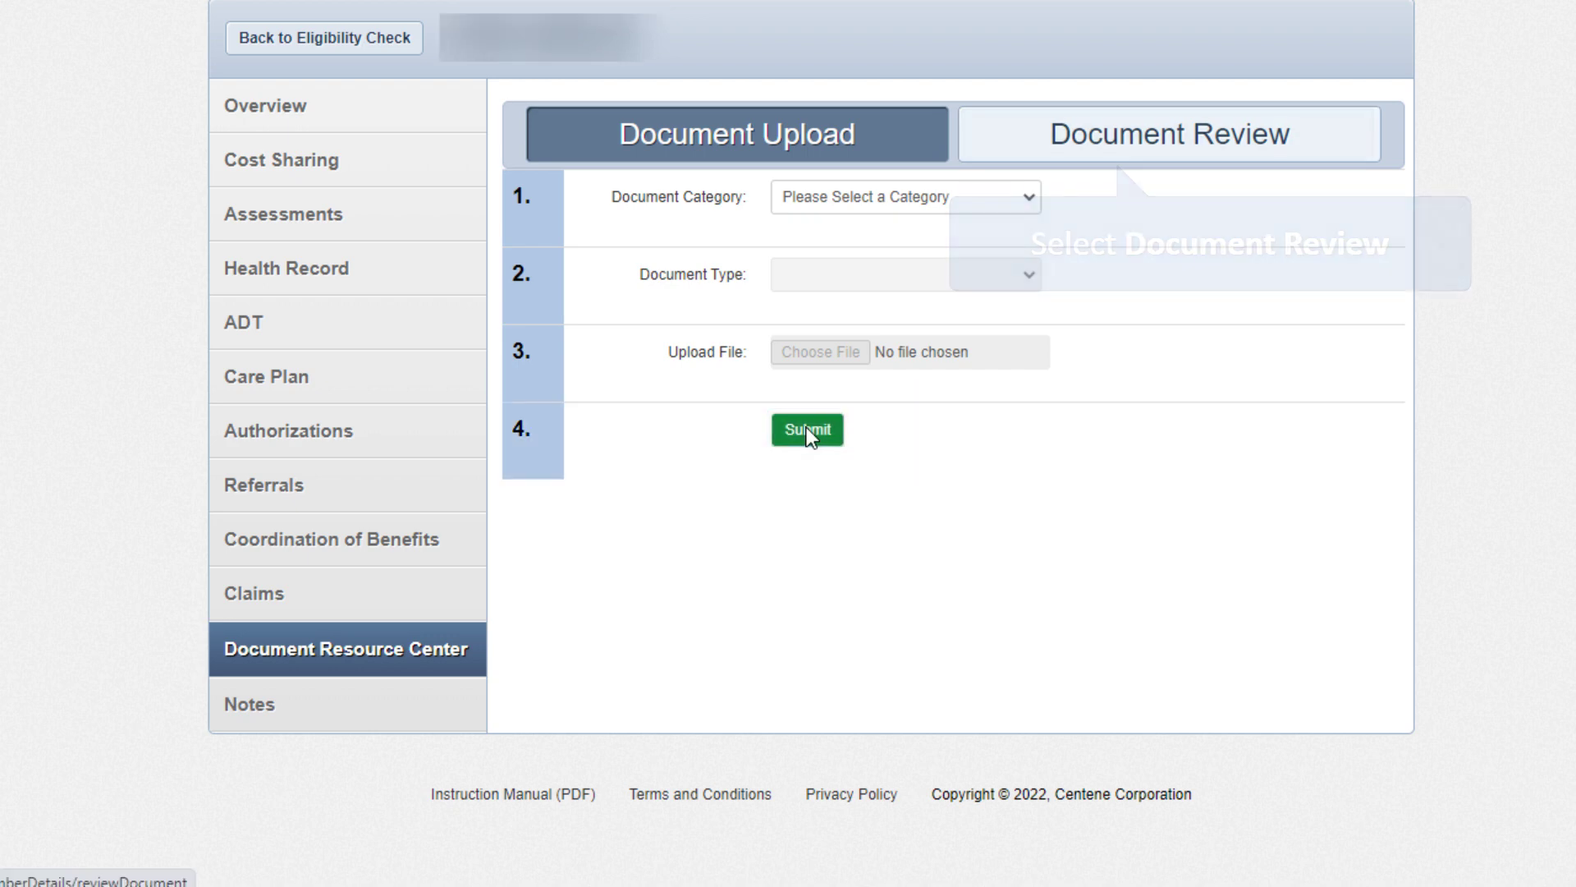
{"action": "left_click", "coordinate": [1167, 134]}
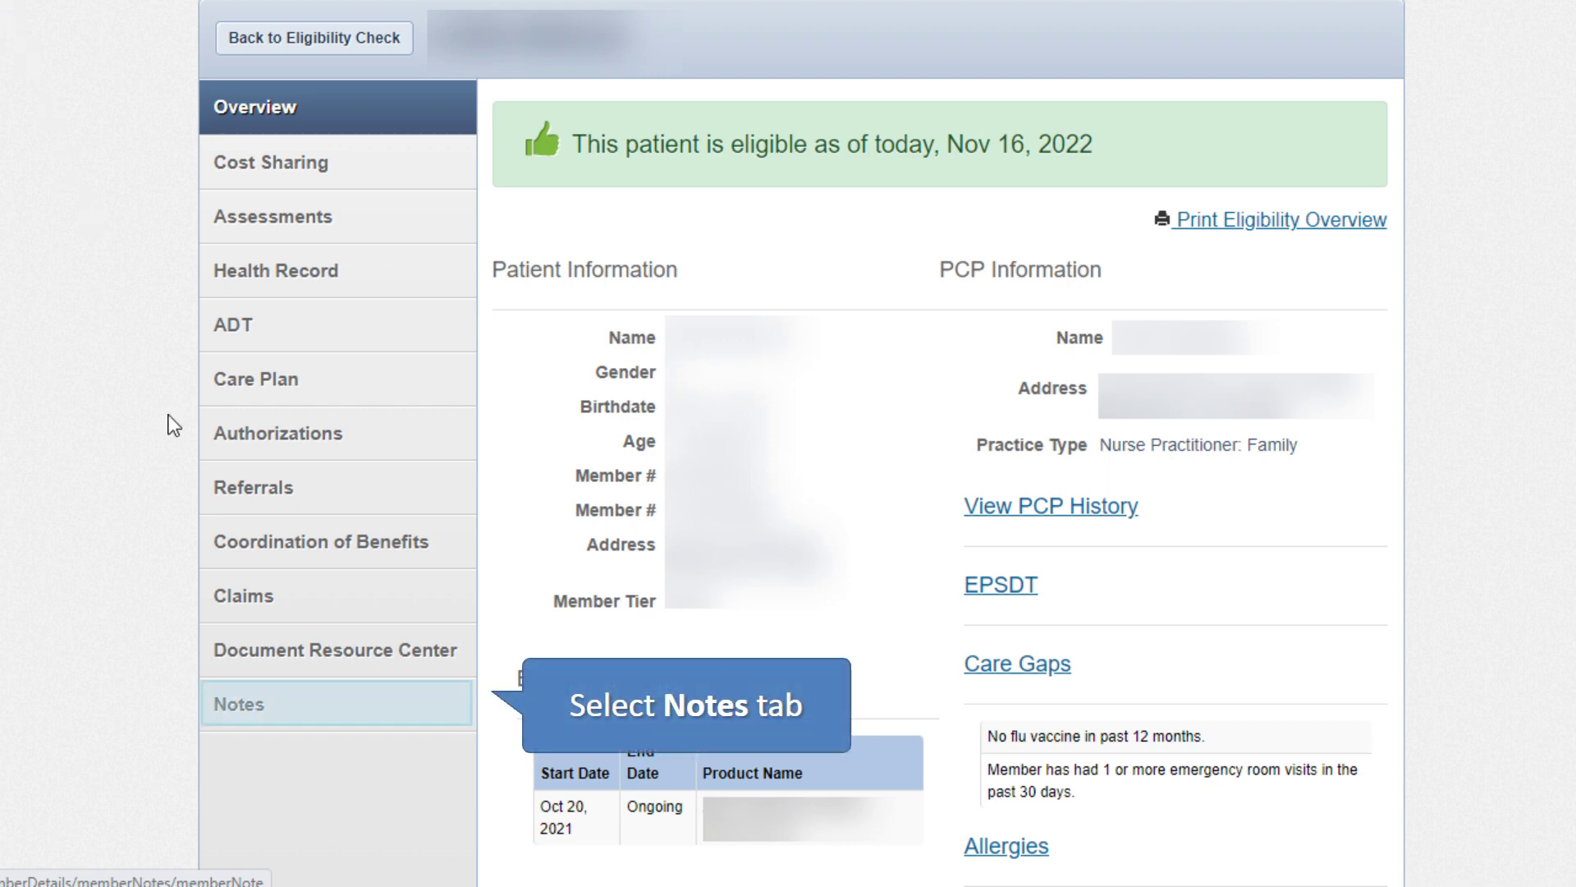
Open a new General Note in the patient's Notes and submit the form
{"action": "left_click", "coordinate": [284, 703]}
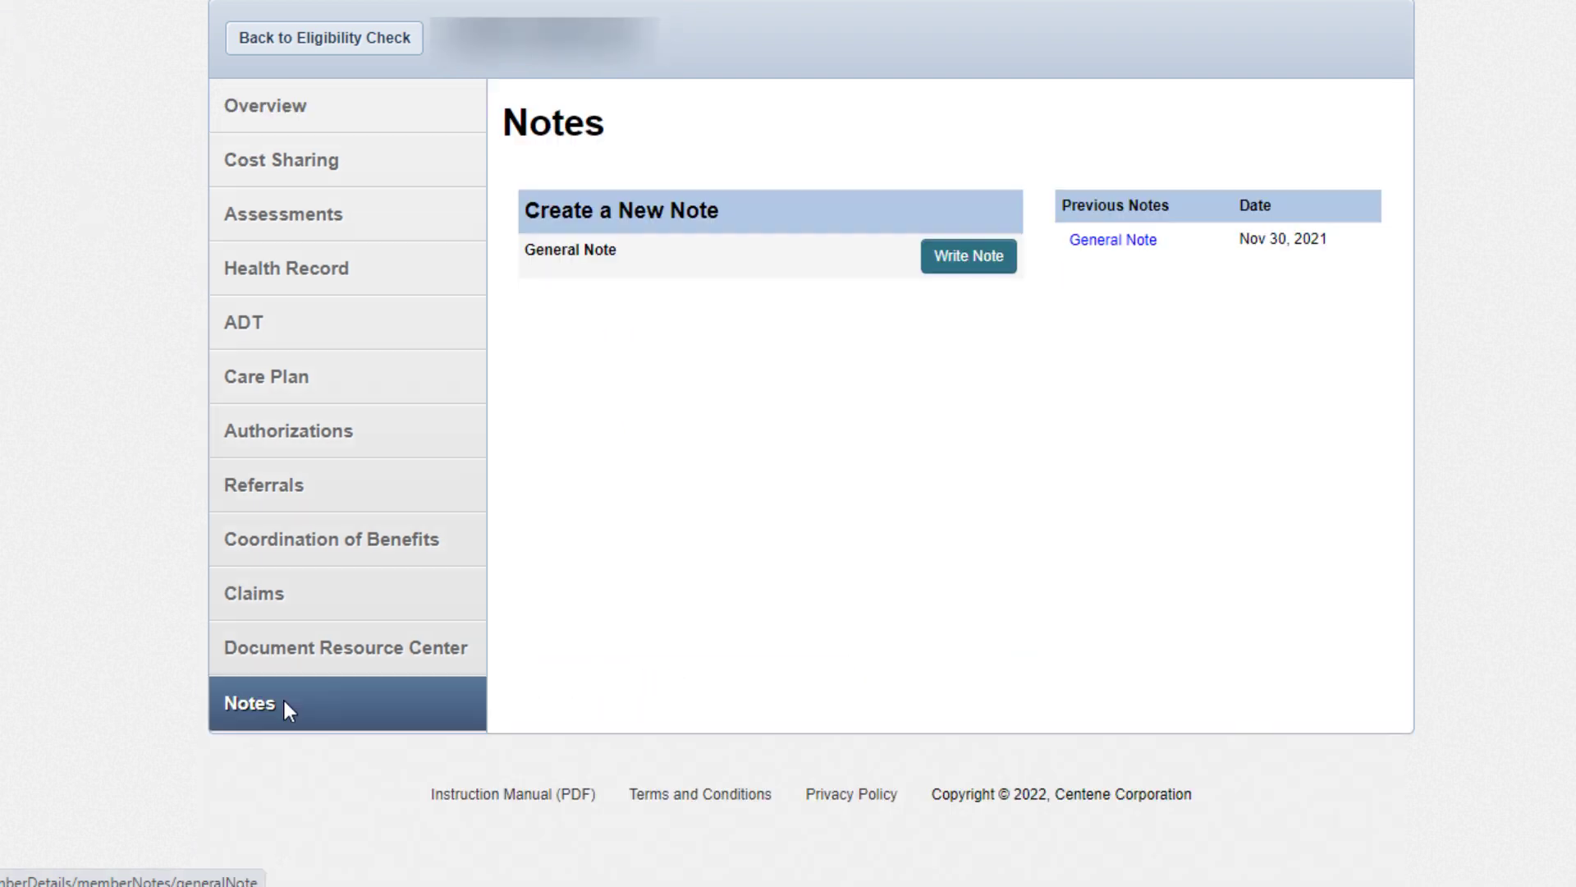
{"action": "left_click", "coordinate": [968, 256]}
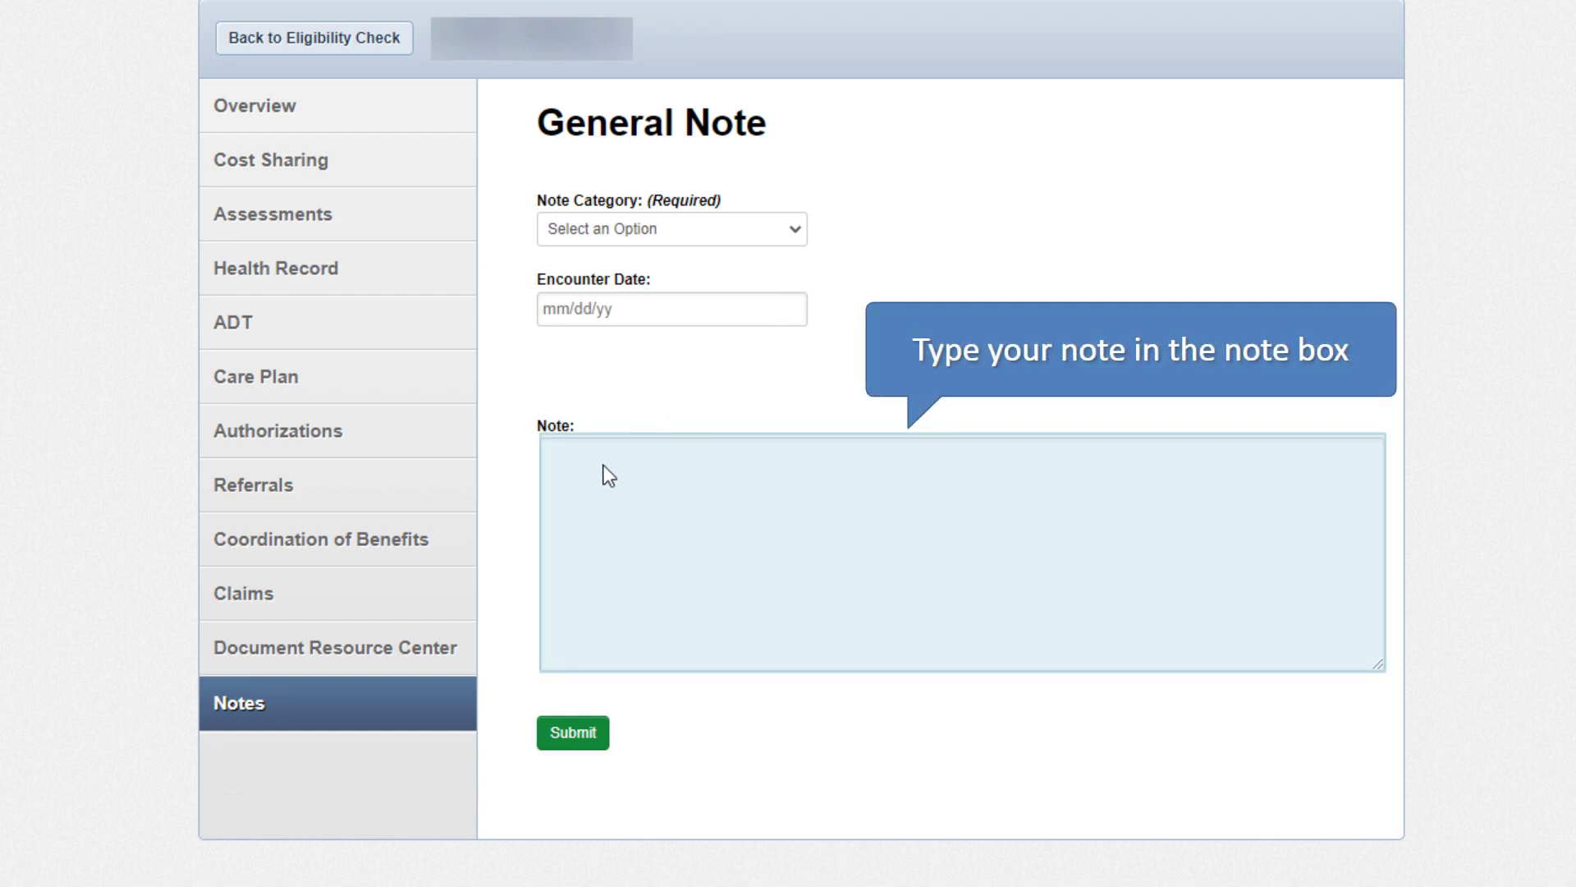
{"action": "left_click", "coordinate": [604, 465]}
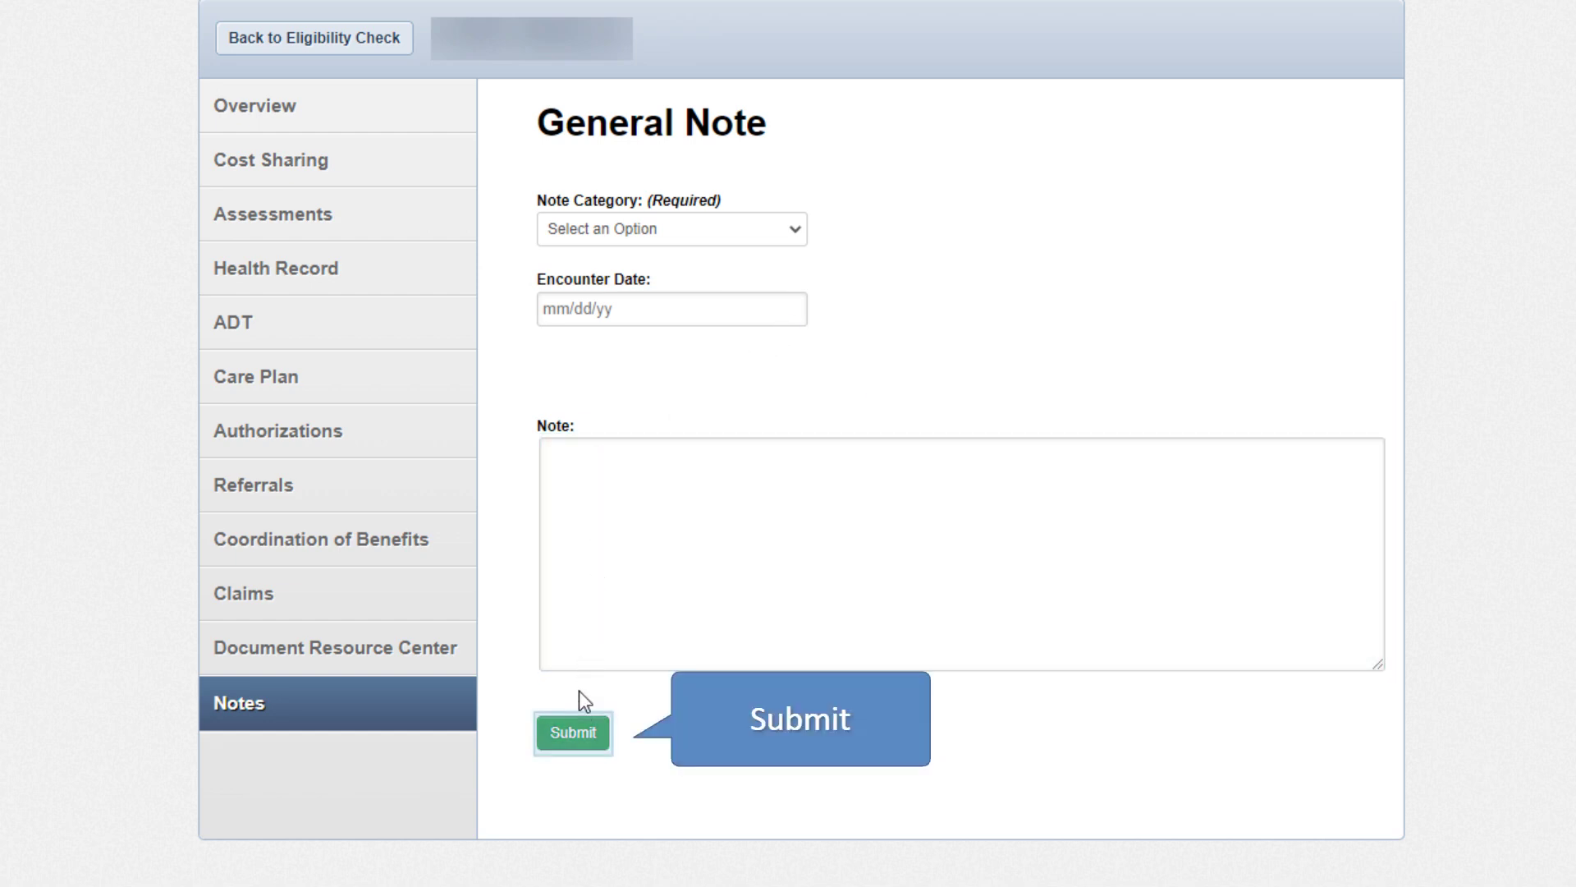
{"action": "left_click", "coordinate": [574, 732]}
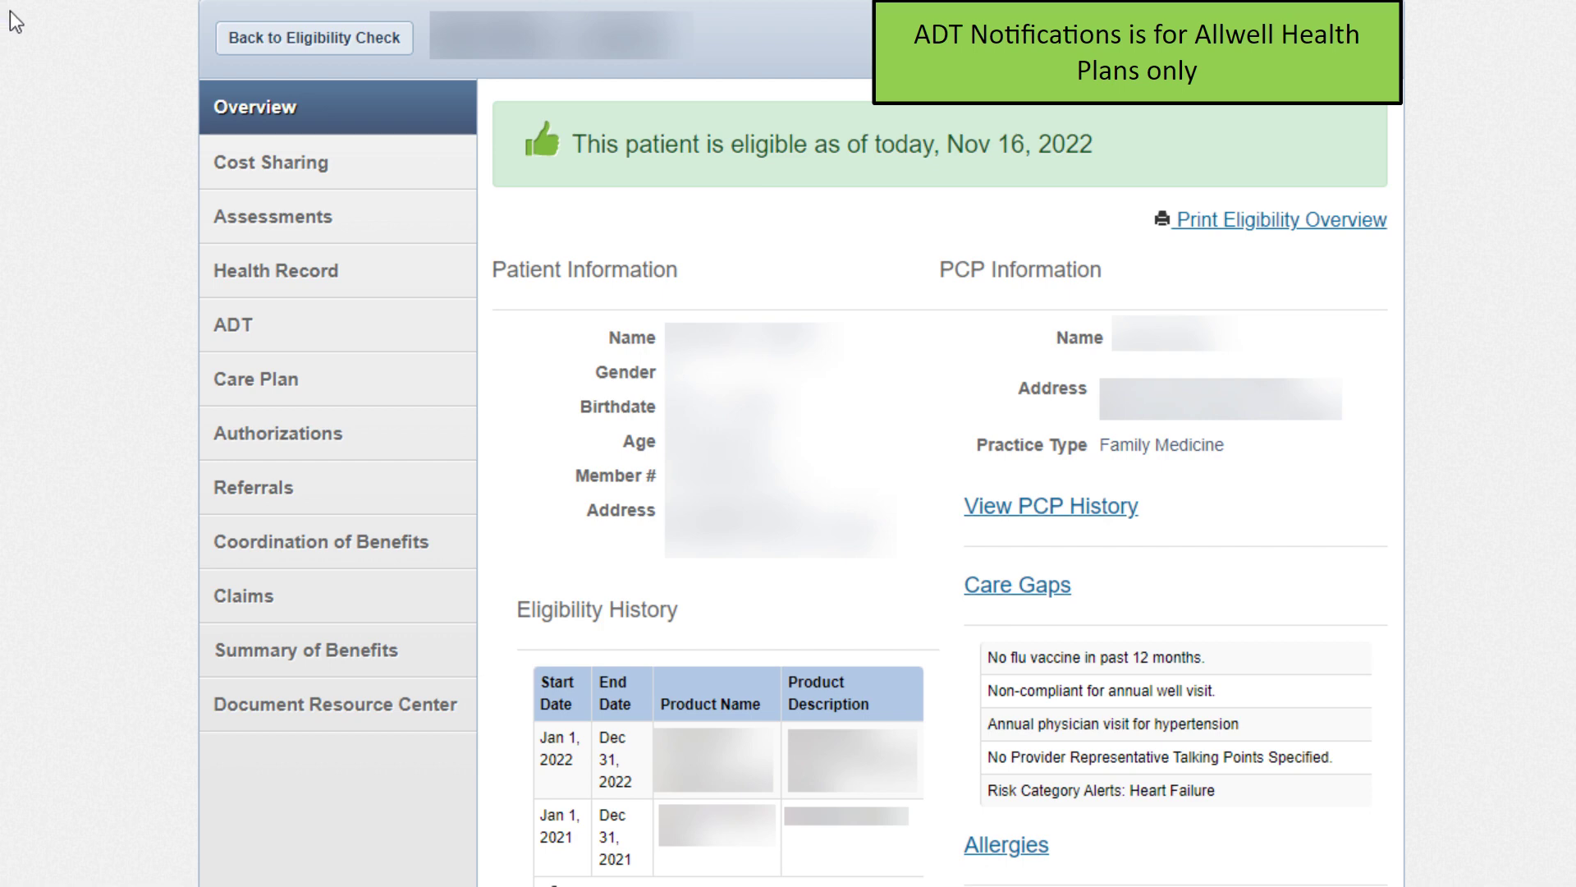
View the patient's ADT section, and open the Referrals form and submit it with its source, phone number and comments left blank
{"action": "left_click", "coordinate": [299, 322]}
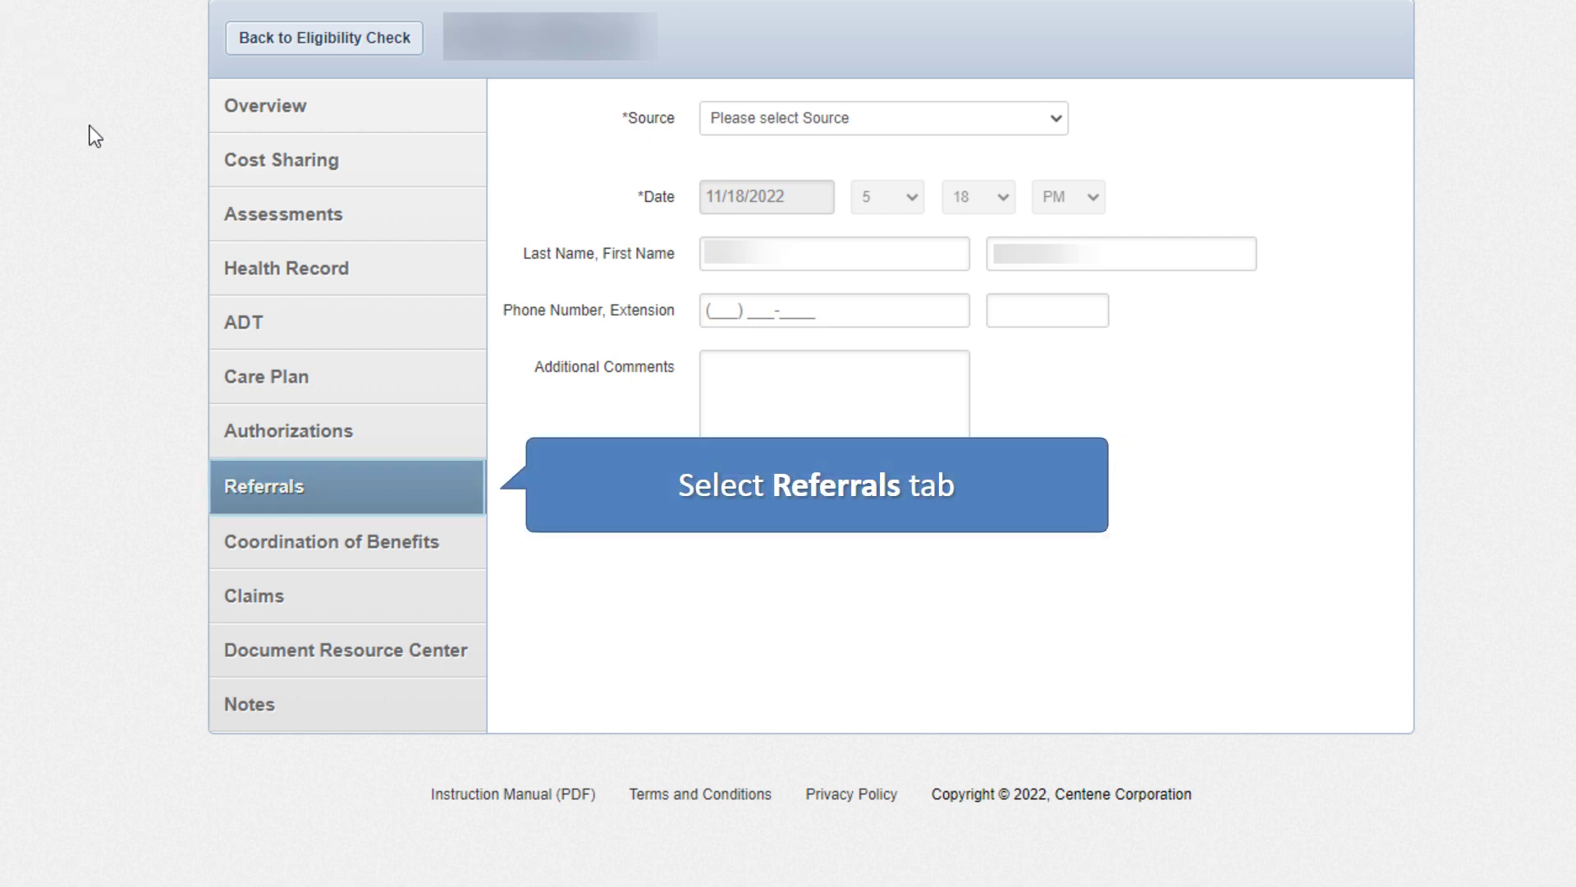
{"action": "left_click", "coordinate": [348, 490]}
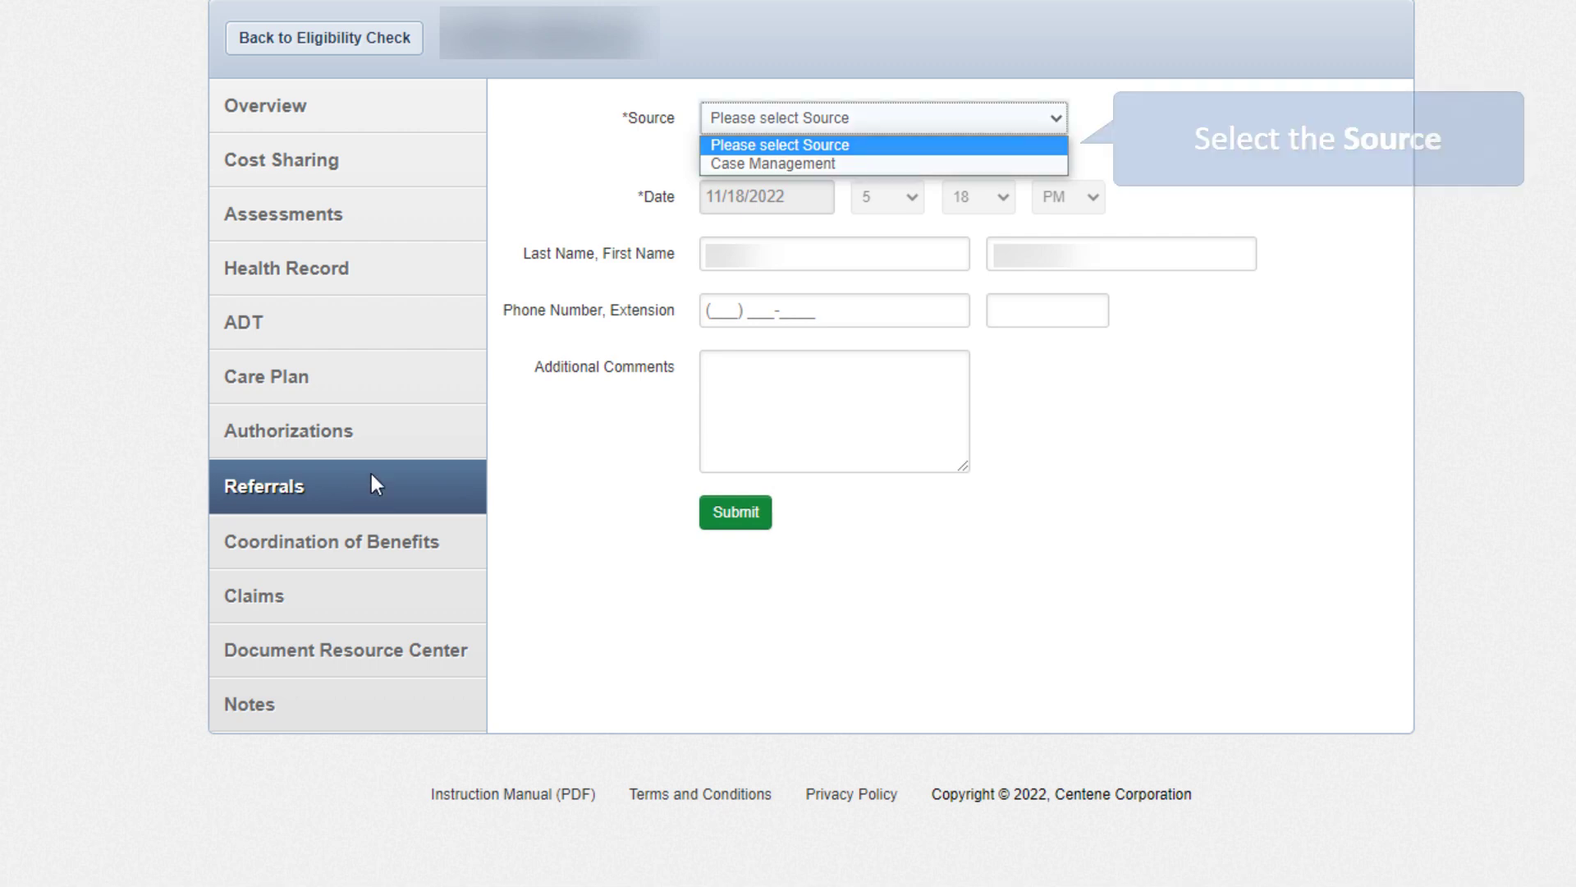
{"action": "left_click", "coordinate": [878, 146]}
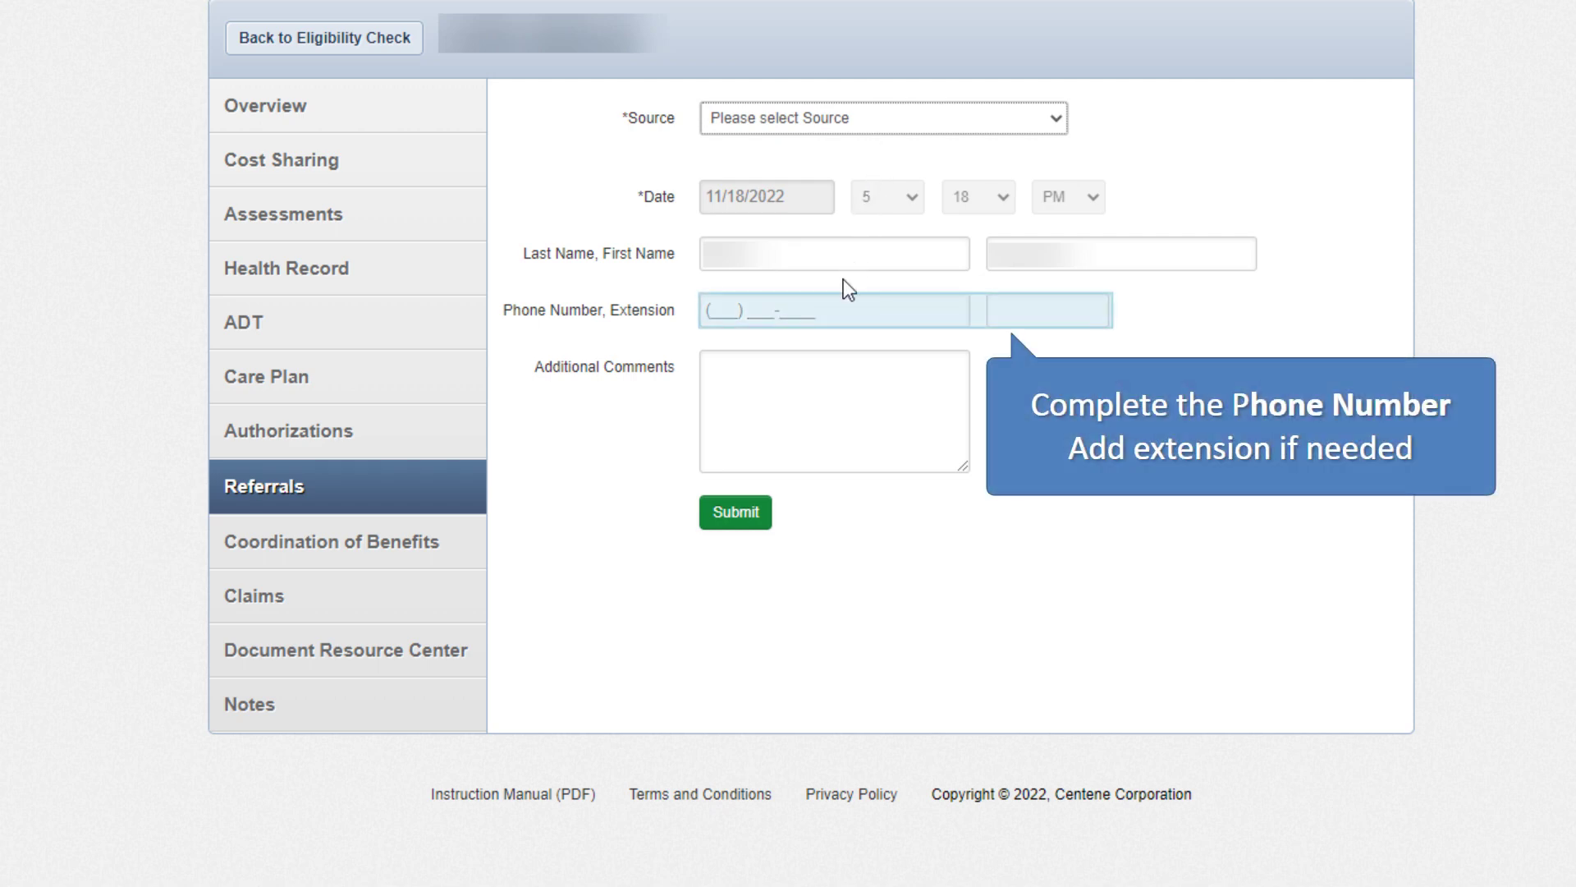
{"action": "left_click", "coordinate": [840, 318]}
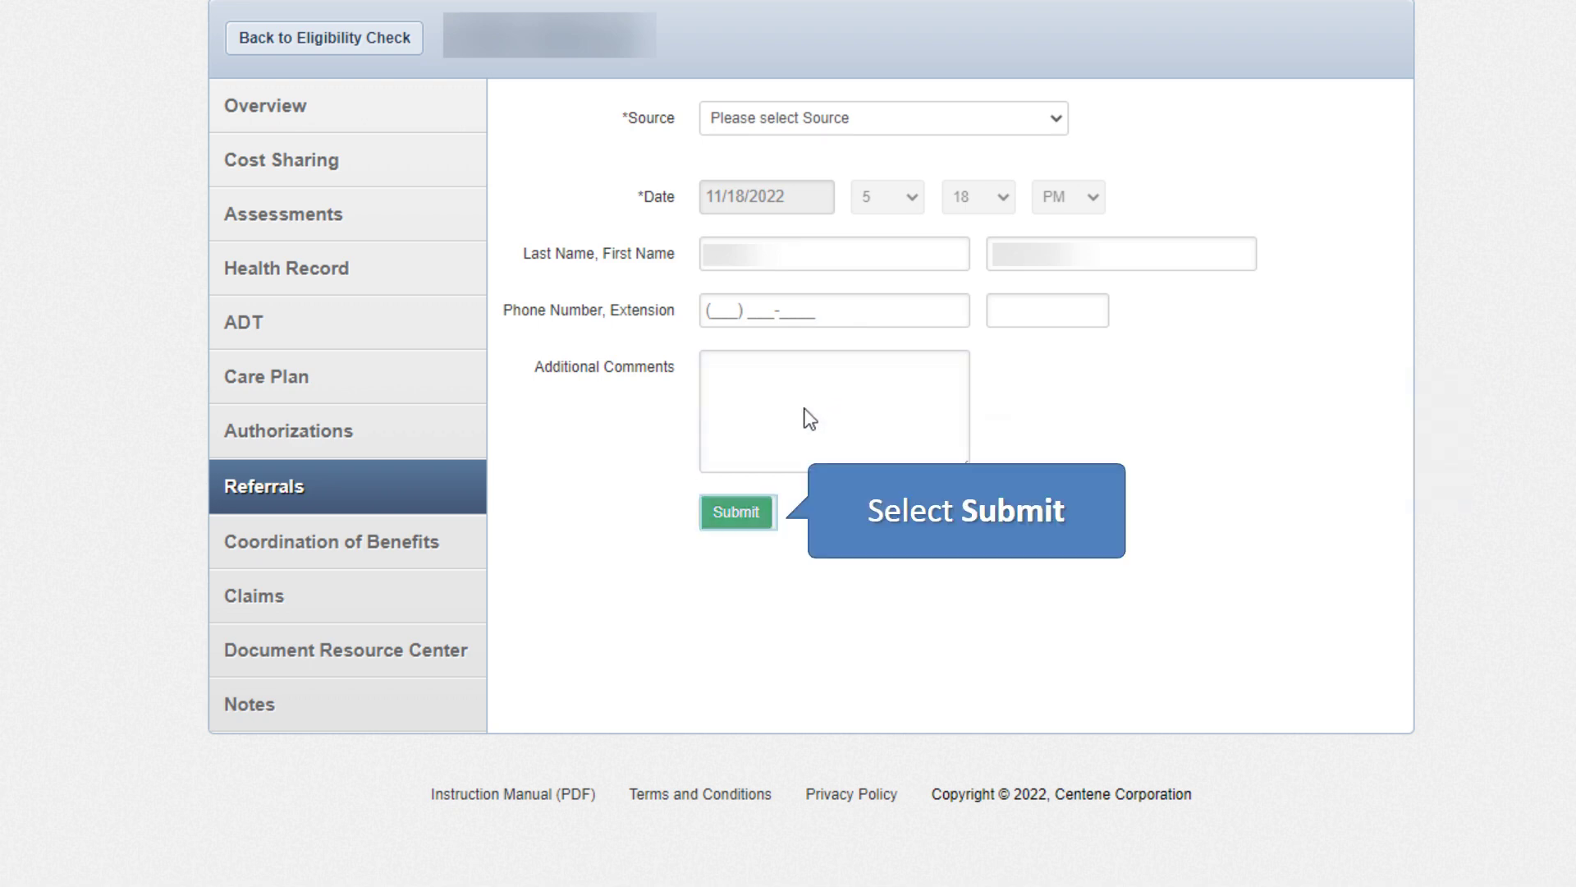
{"action": "left_click", "coordinate": [737, 514]}
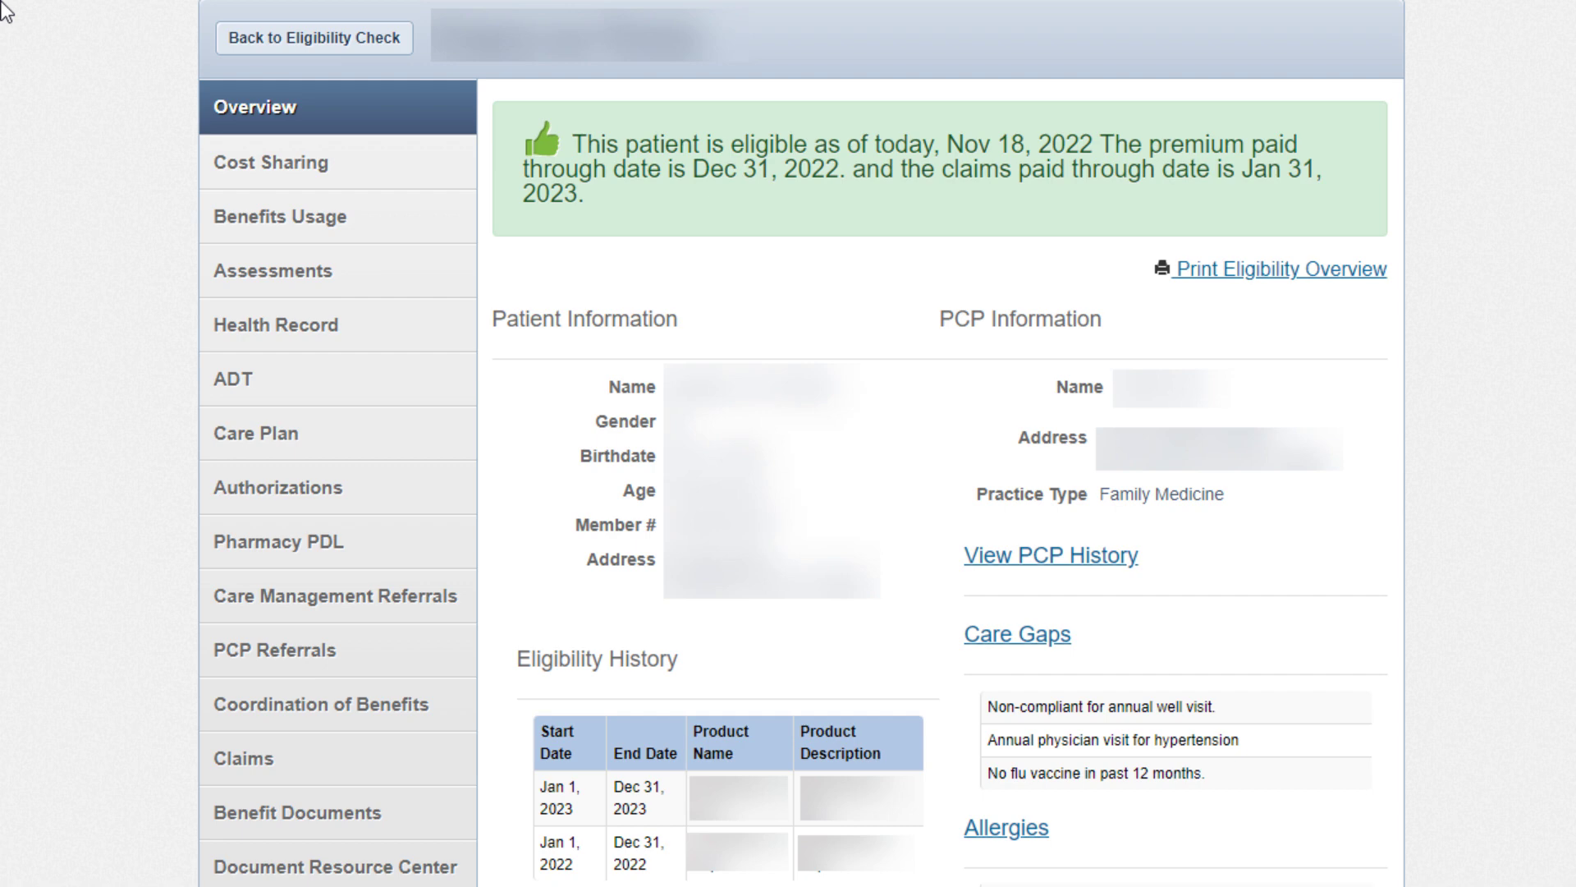
View the patient's Coordination of Benefits, and start a new CMS 1500 Professional Claim from the Claims section
{"action": "left_click", "coordinate": [321, 704]}
{"action": "left_click", "coordinate": [320, 766]}
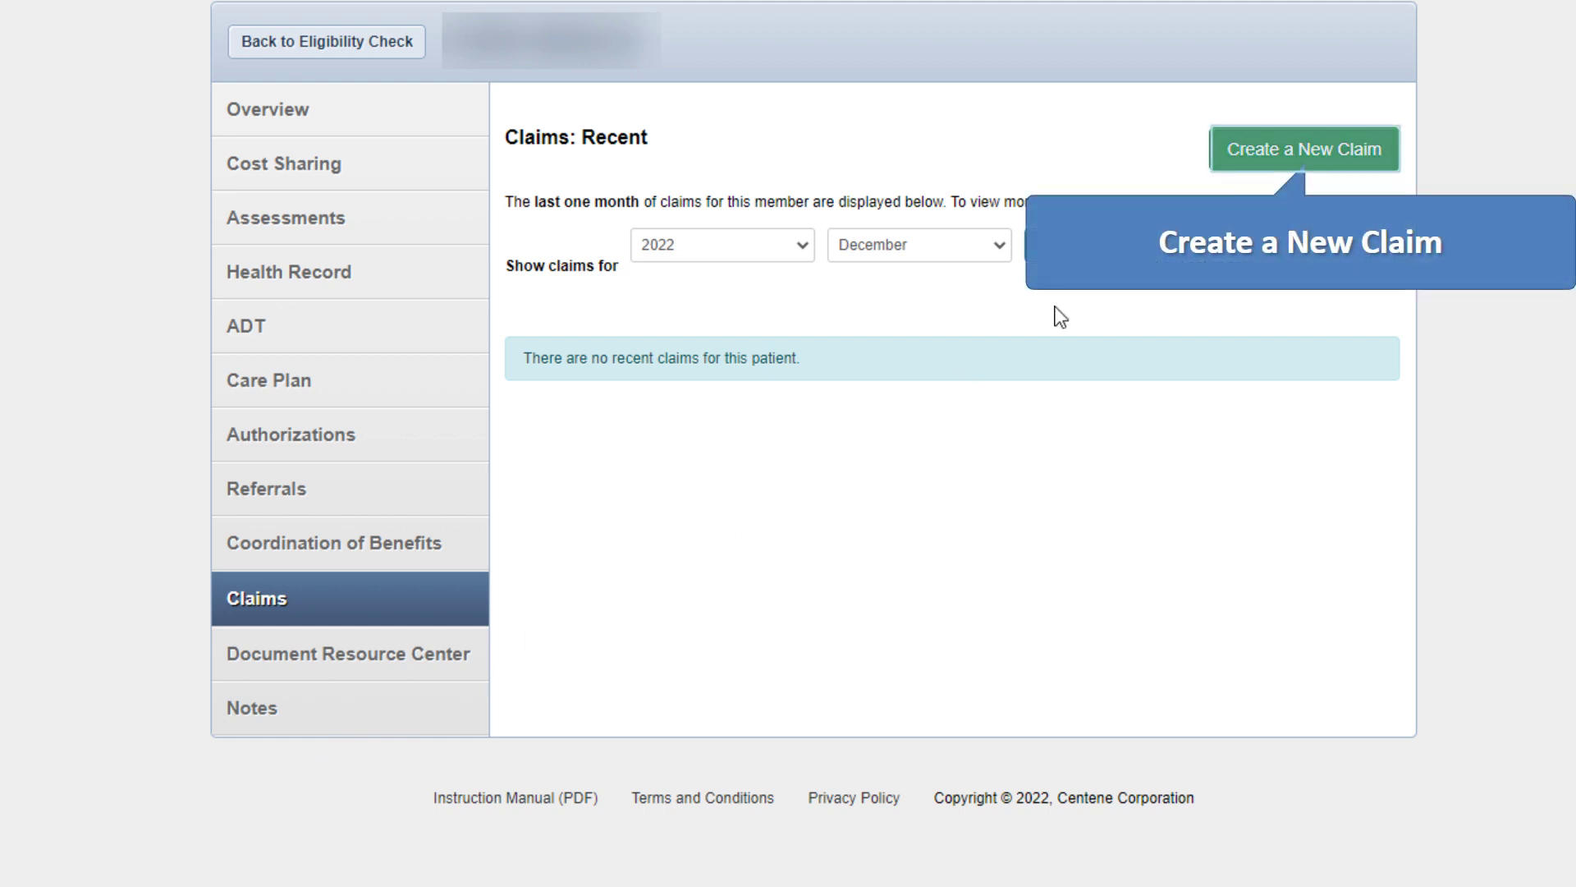
{"action": "left_click", "coordinate": [1308, 151]}
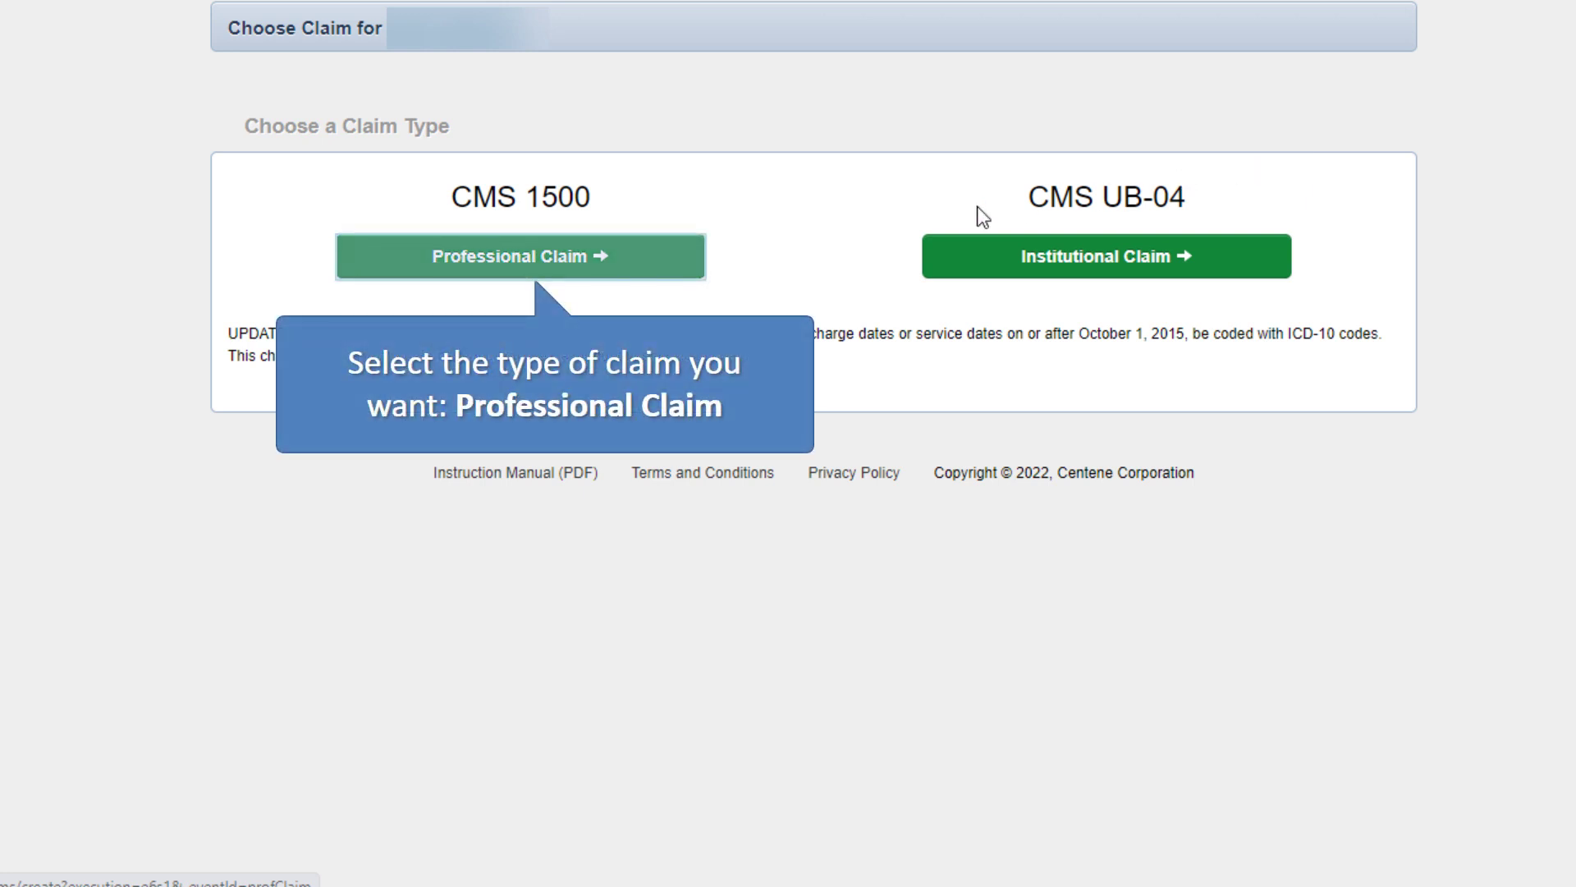
{"action": "left_click", "coordinate": [646, 265]}
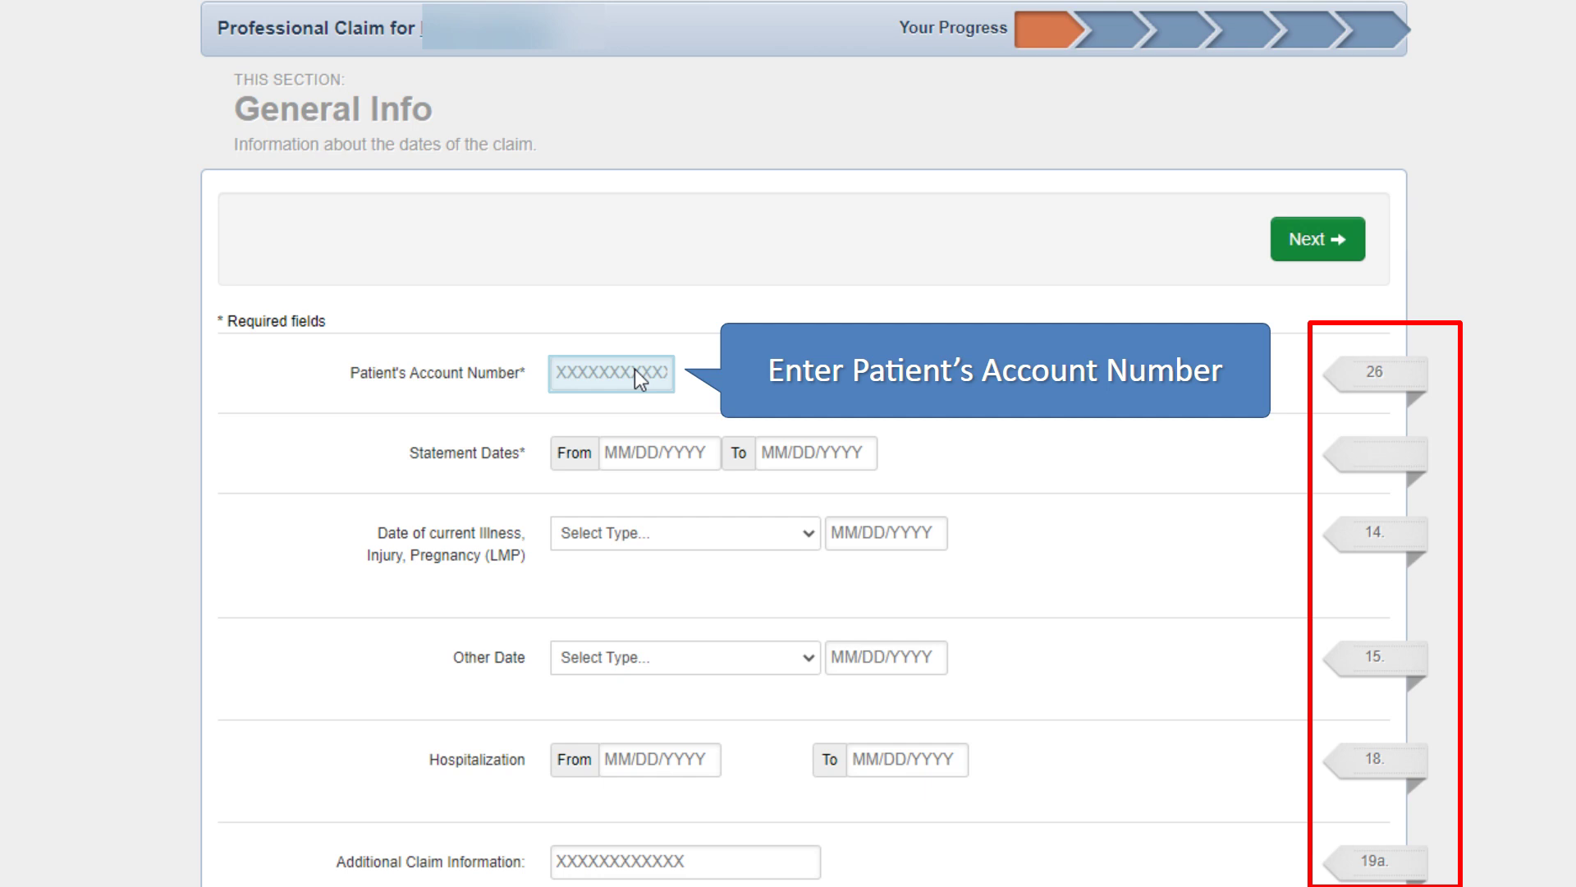
Enter the patient's account number and statement dates 11/12/2022 to 11/24/2022 in General Info, and continue to the diagnosis codes
{"action": "left_click", "coordinate": [636, 371]}
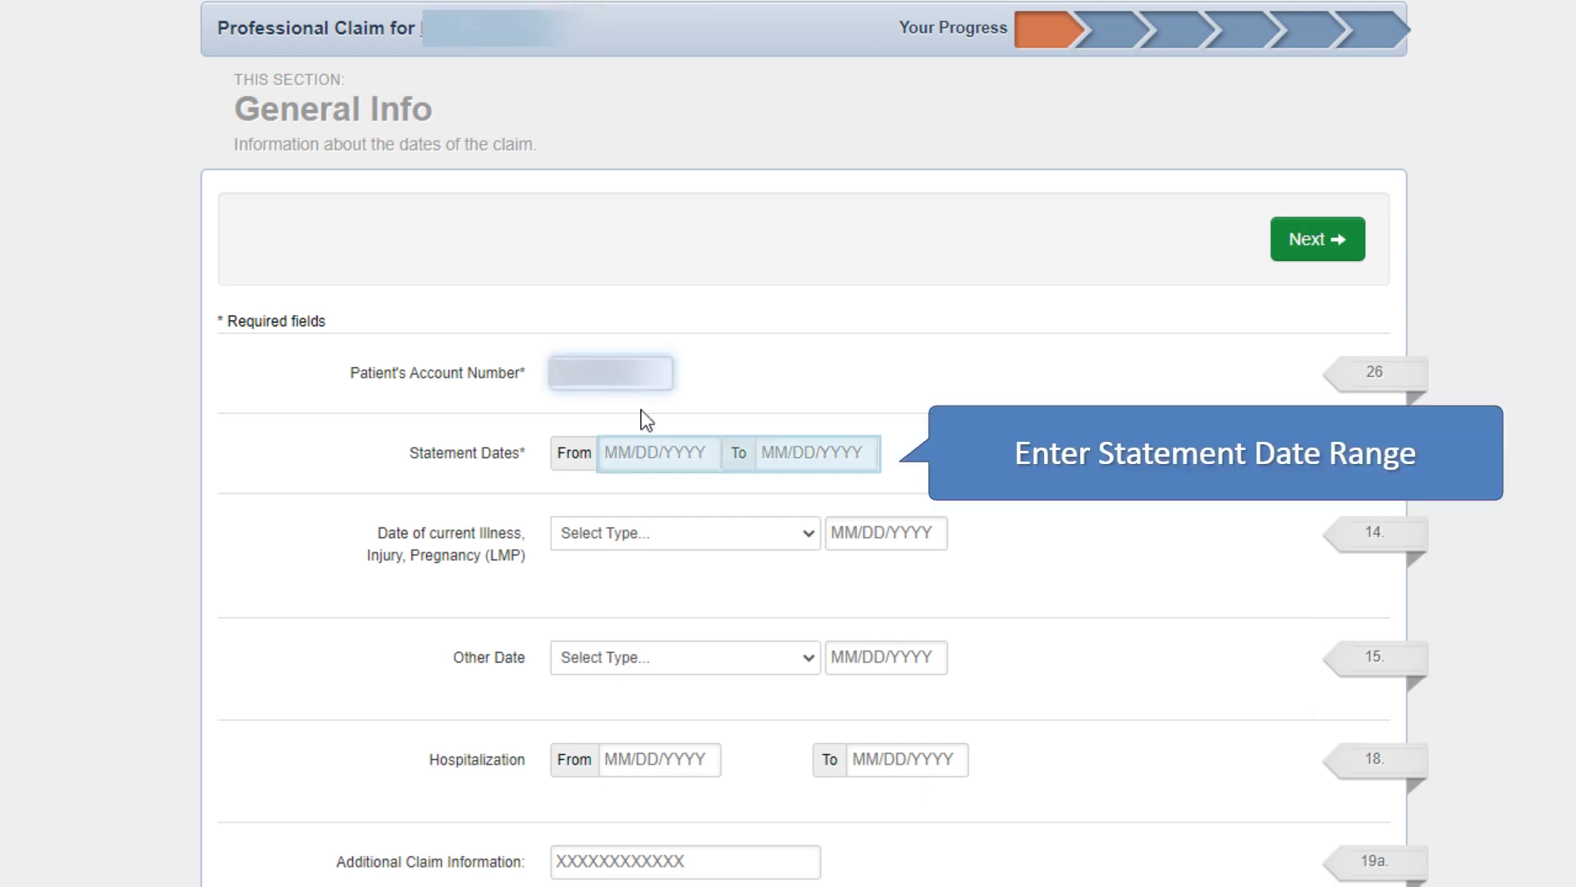
{"action": "left_click", "coordinate": [647, 452]}
{"action": "type", "text": "11/12/2022"}
{"action": "key", "text": "Tab"}
{"action": "type", "text": "11/24/2022"}
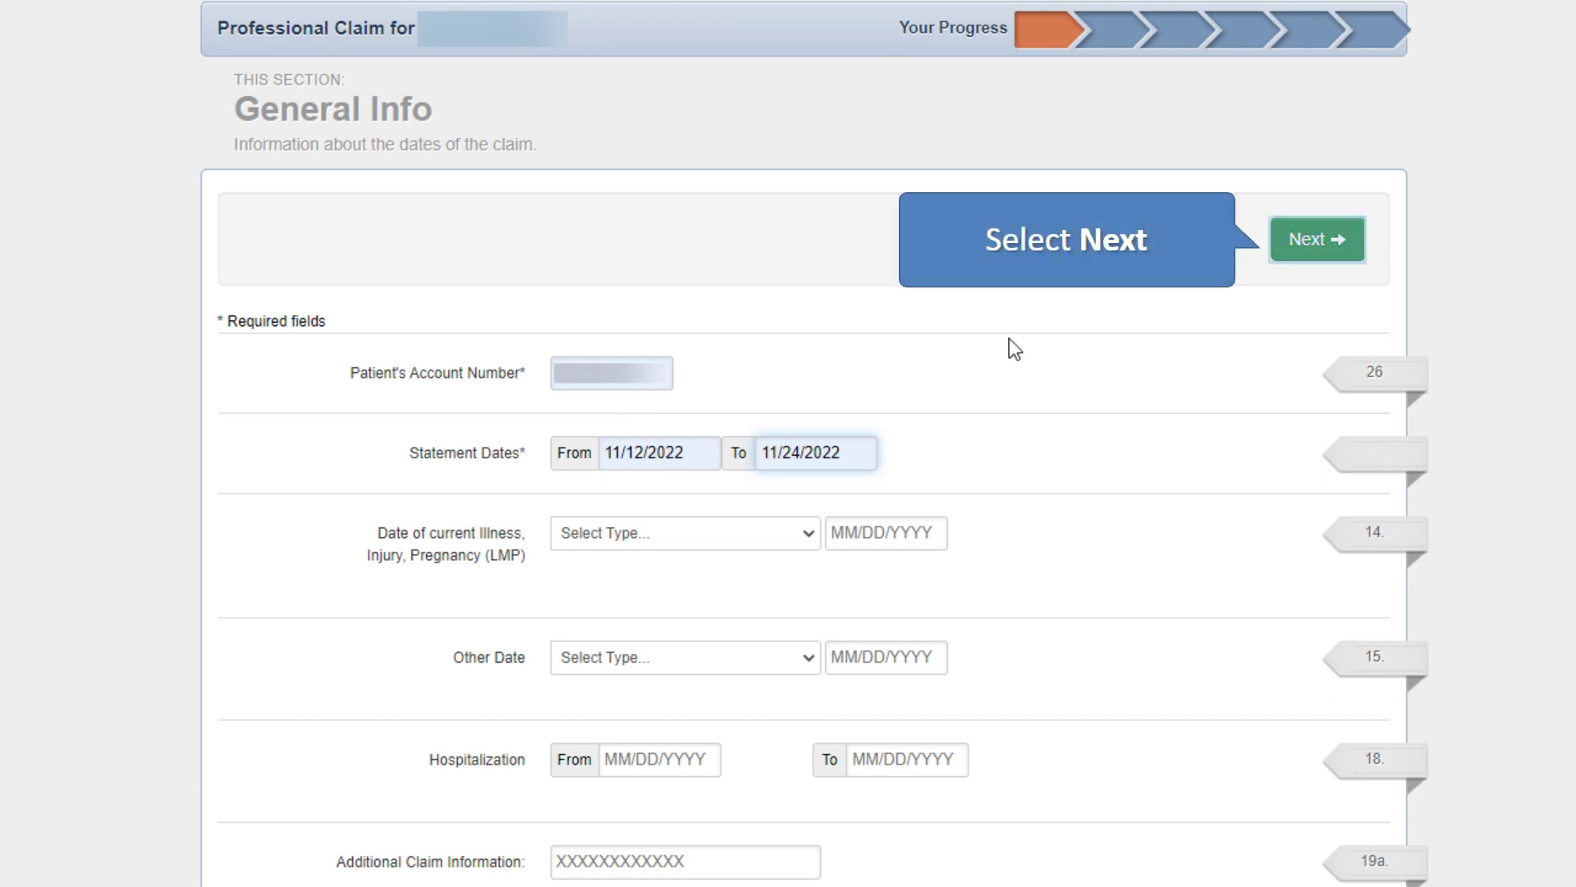
{"action": "left_click", "coordinate": [1327, 240]}
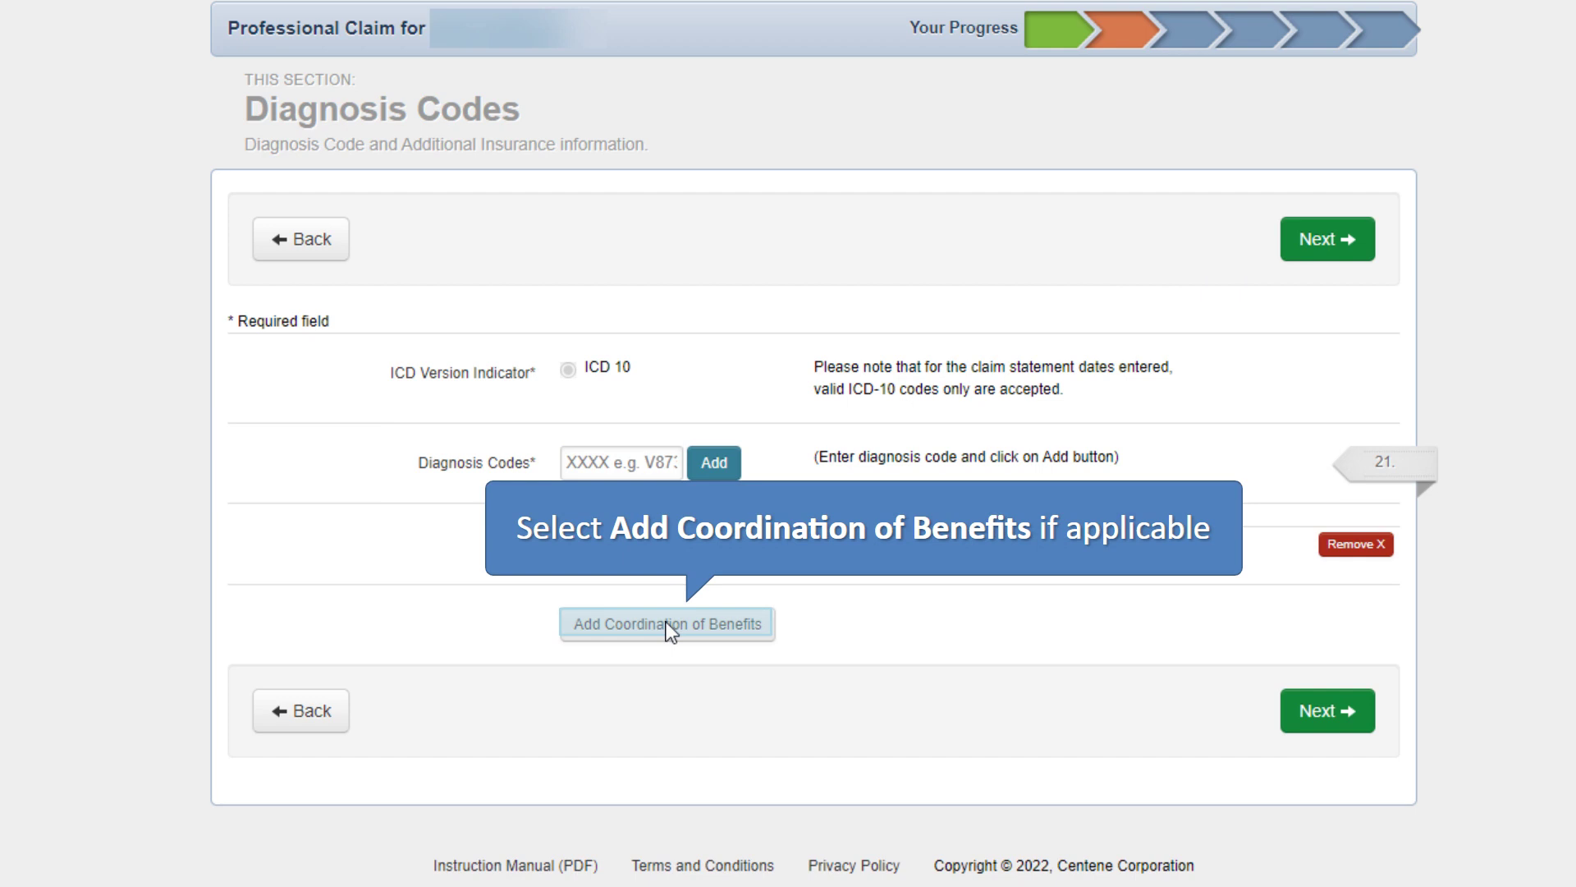
Request adding coordination of benefits in the claim's Diagnosis Codes section and continue to the service lines
{"action": "left_click", "coordinate": [666, 624]}
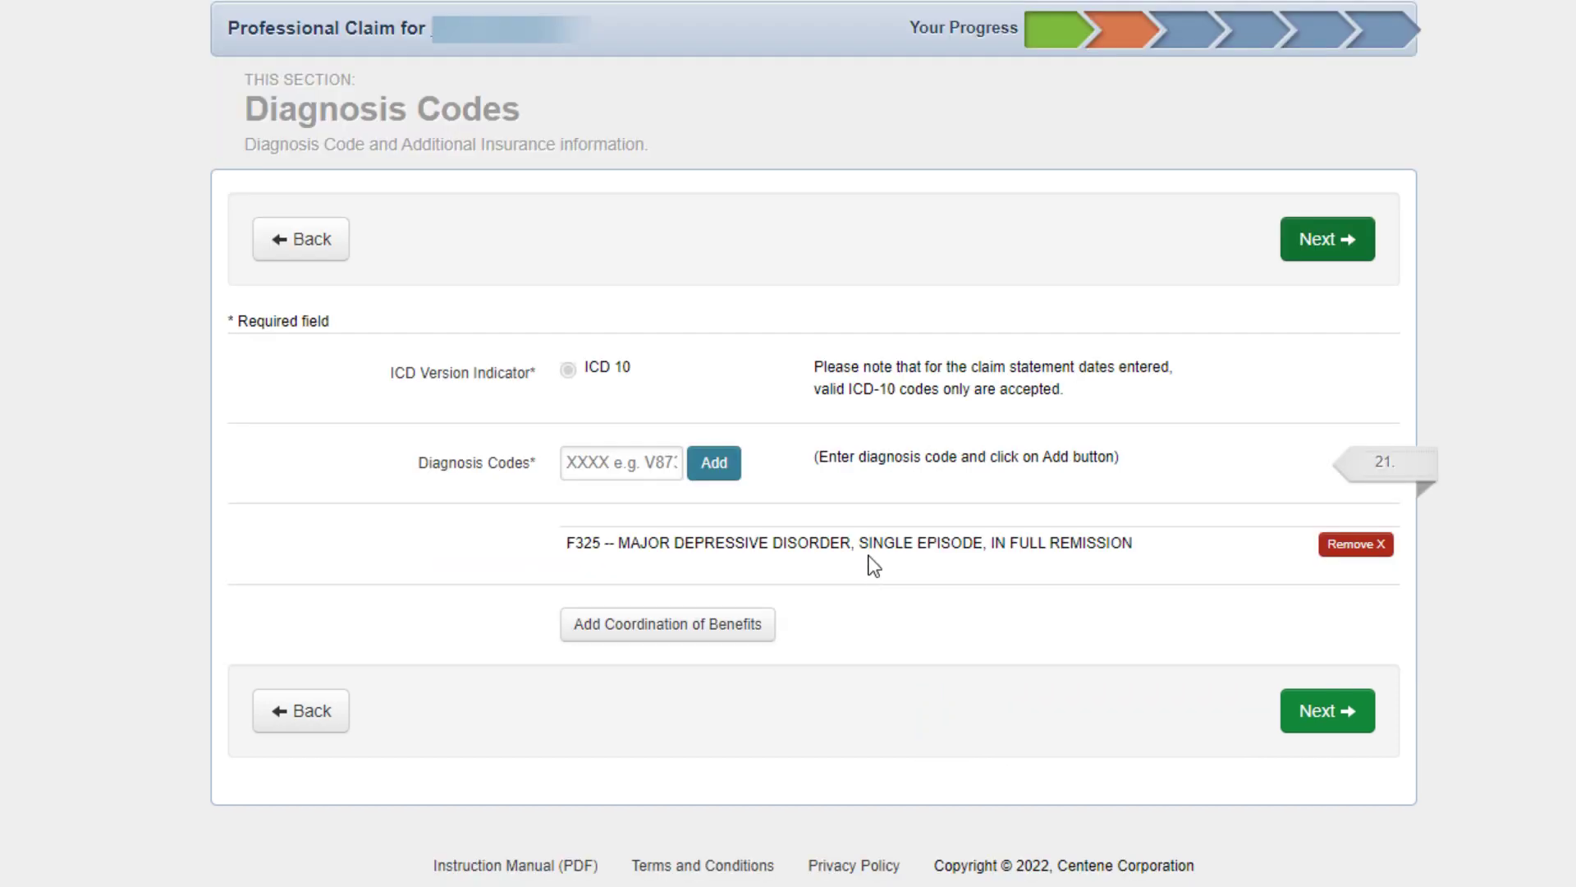
{"action": "left_click", "coordinate": [1305, 250]}
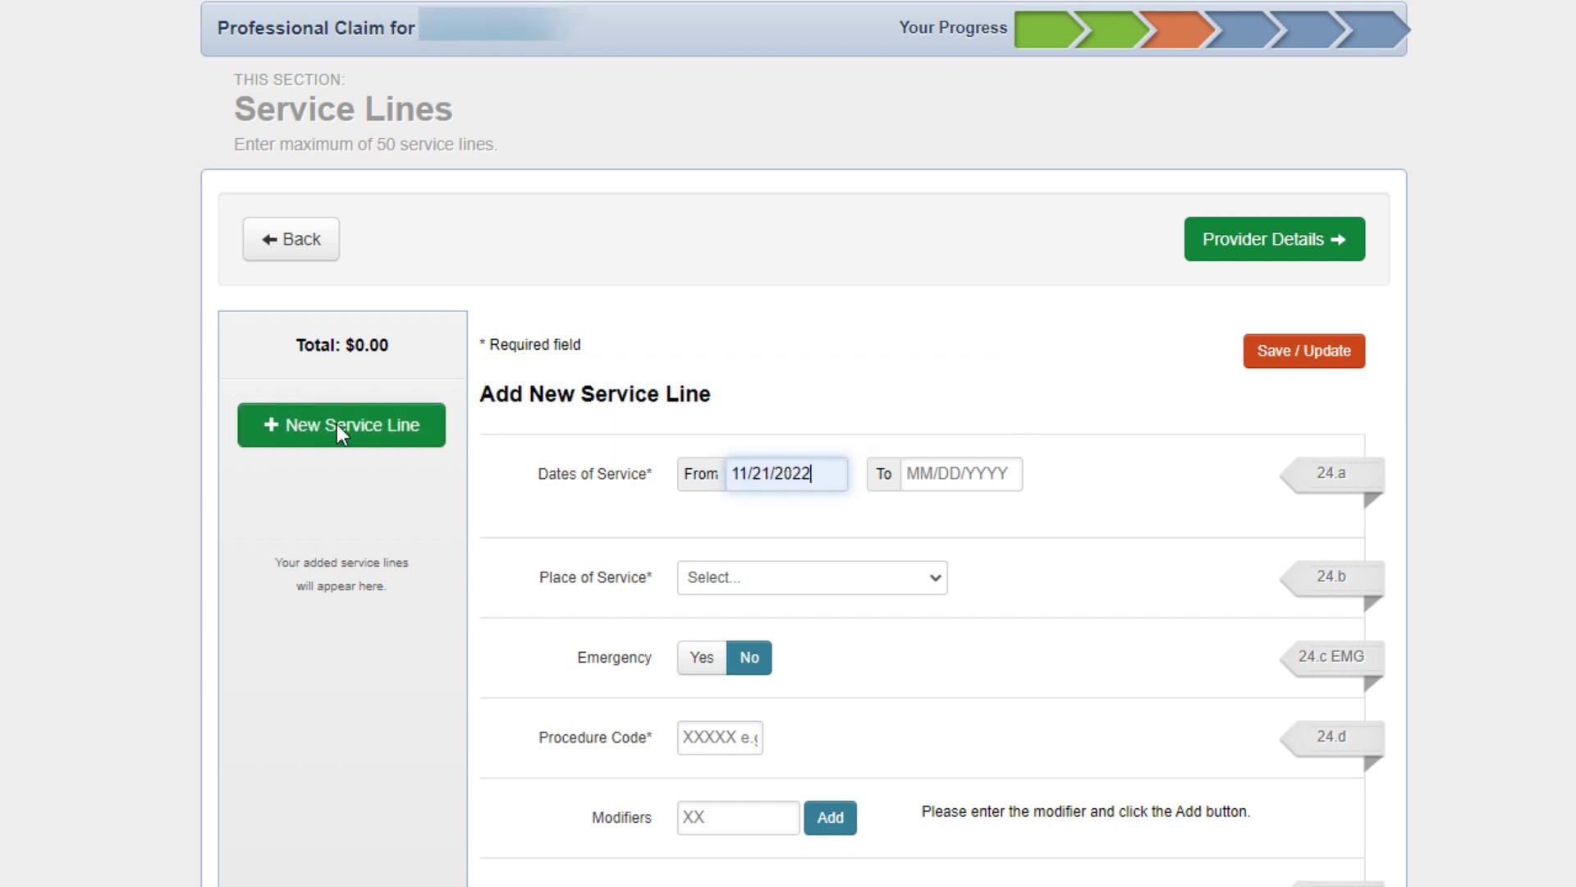
Fill in the new service line with dates 11/21/2022 to 11/24/2022, place of service 21 Inpatient Hospital, procedure code 90801 and diagnosis F325
{"action": "left_click", "coordinate": [878, 476]}
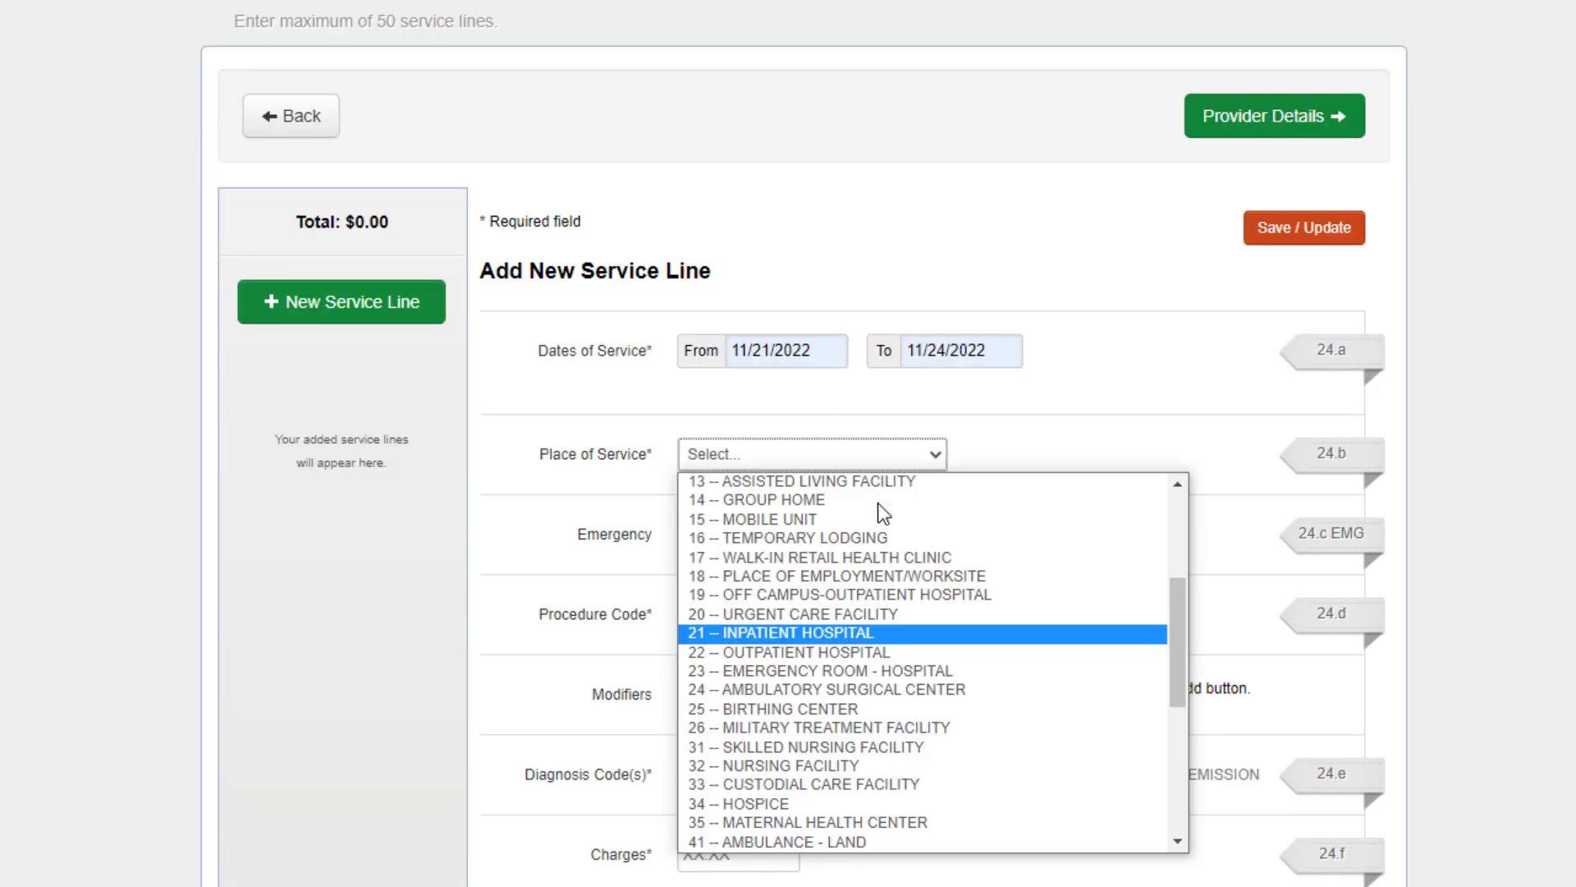
{"action": "left_click", "coordinate": [880, 633]}
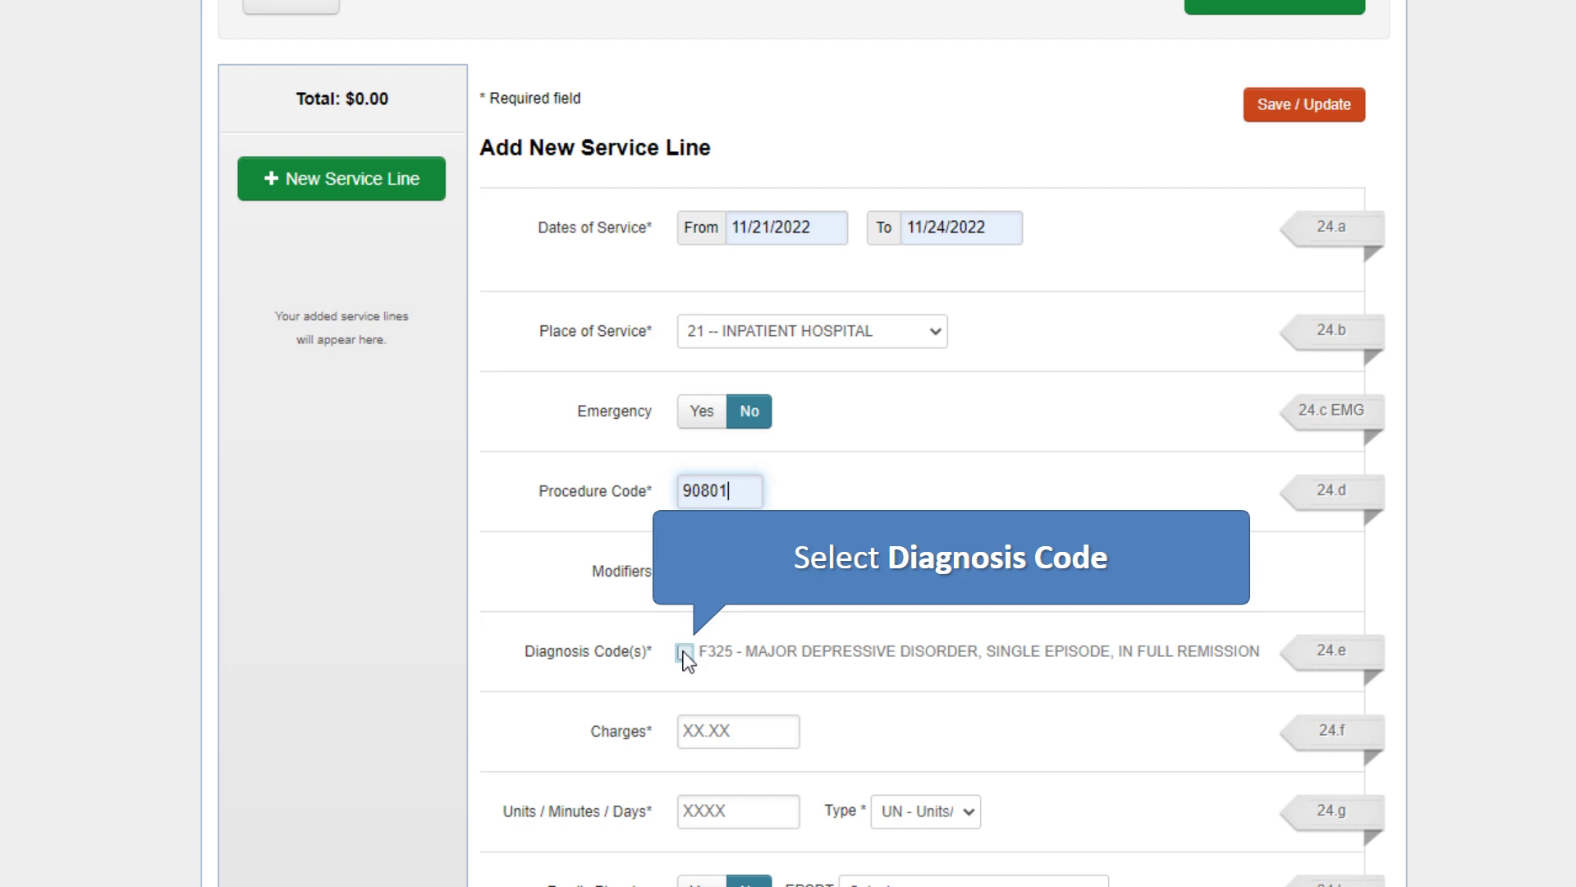
{"action": "left_click", "coordinate": [683, 652]}
Set the service line's charges to 99.0 and units to 4, save the line and continue to the Providers section
{"action": "scroll", "coordinate": [688, 661], "scroll_direction": "down", "scroll_amount": 2}
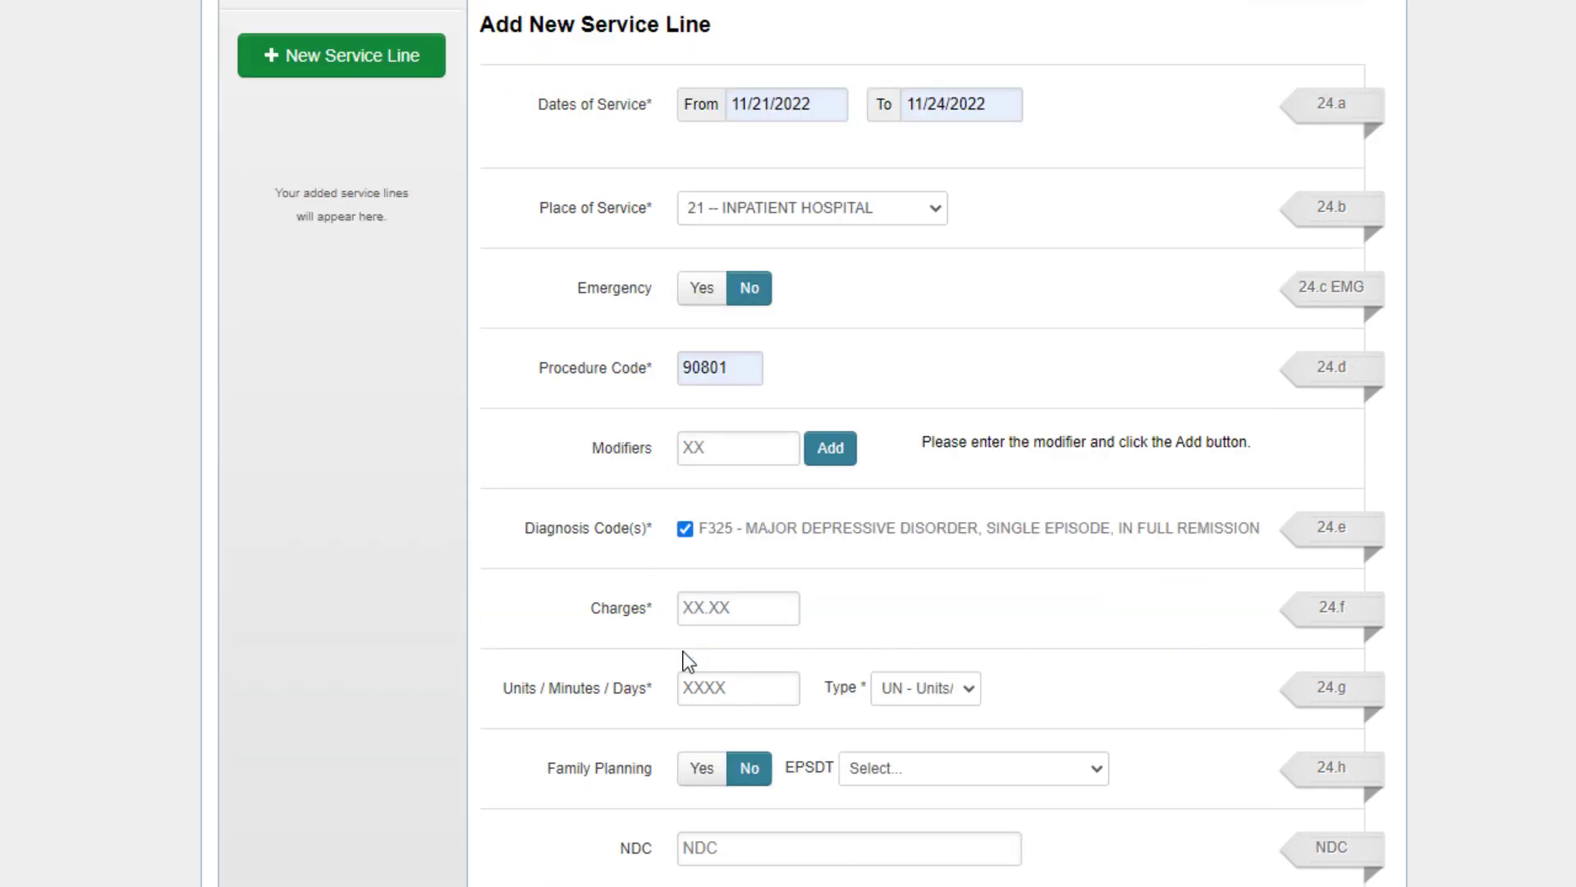
{"action": "left_click", "coordinate": [733, 609]}
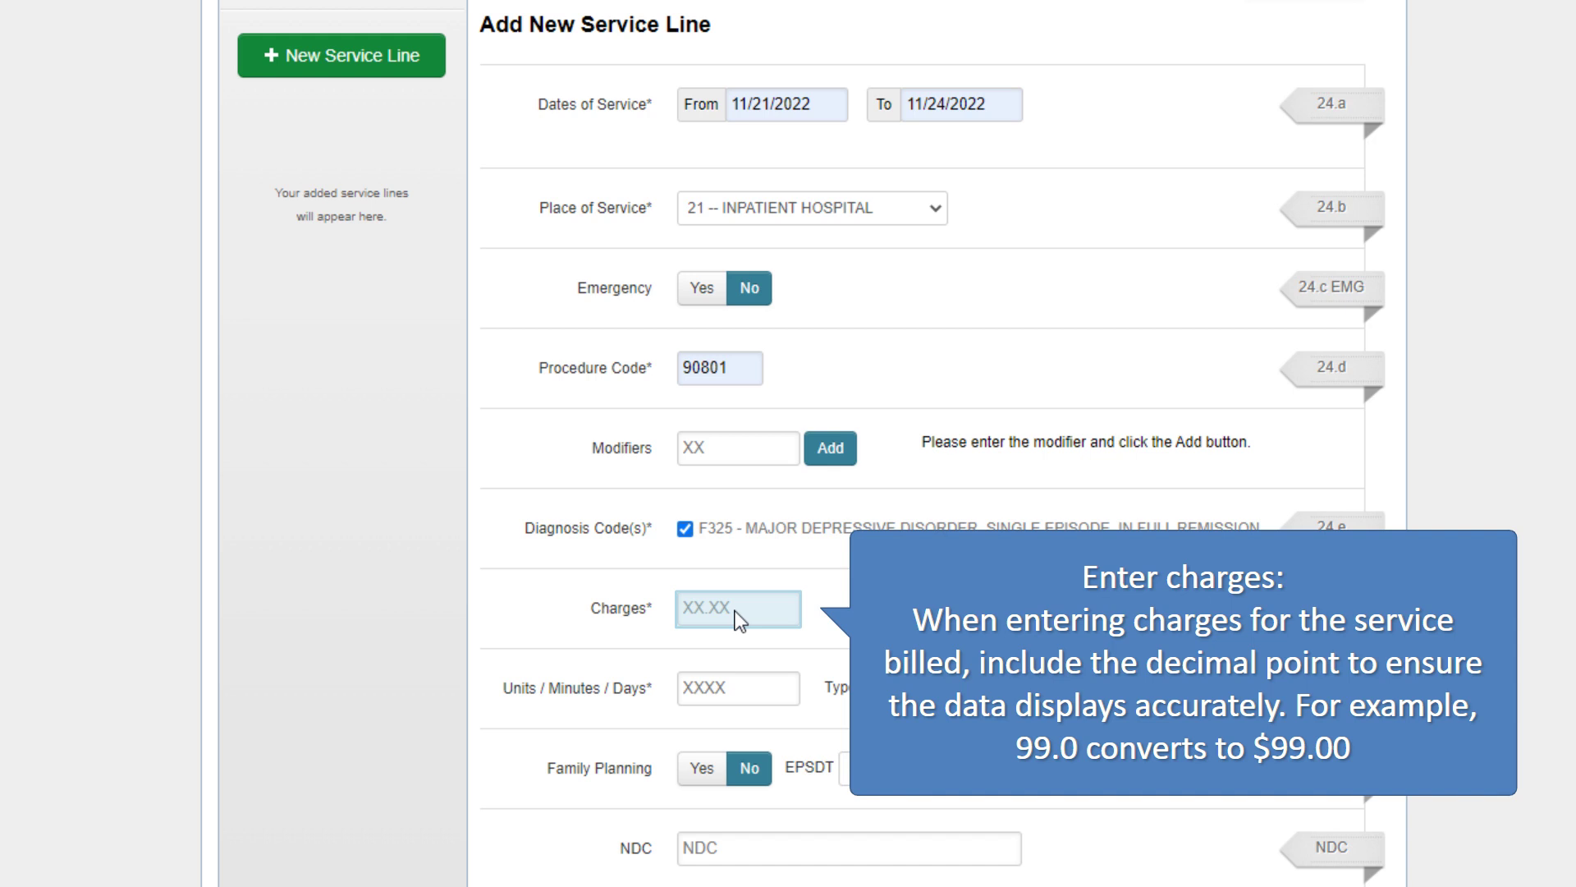
{"action": "type", "text": "99.0"}
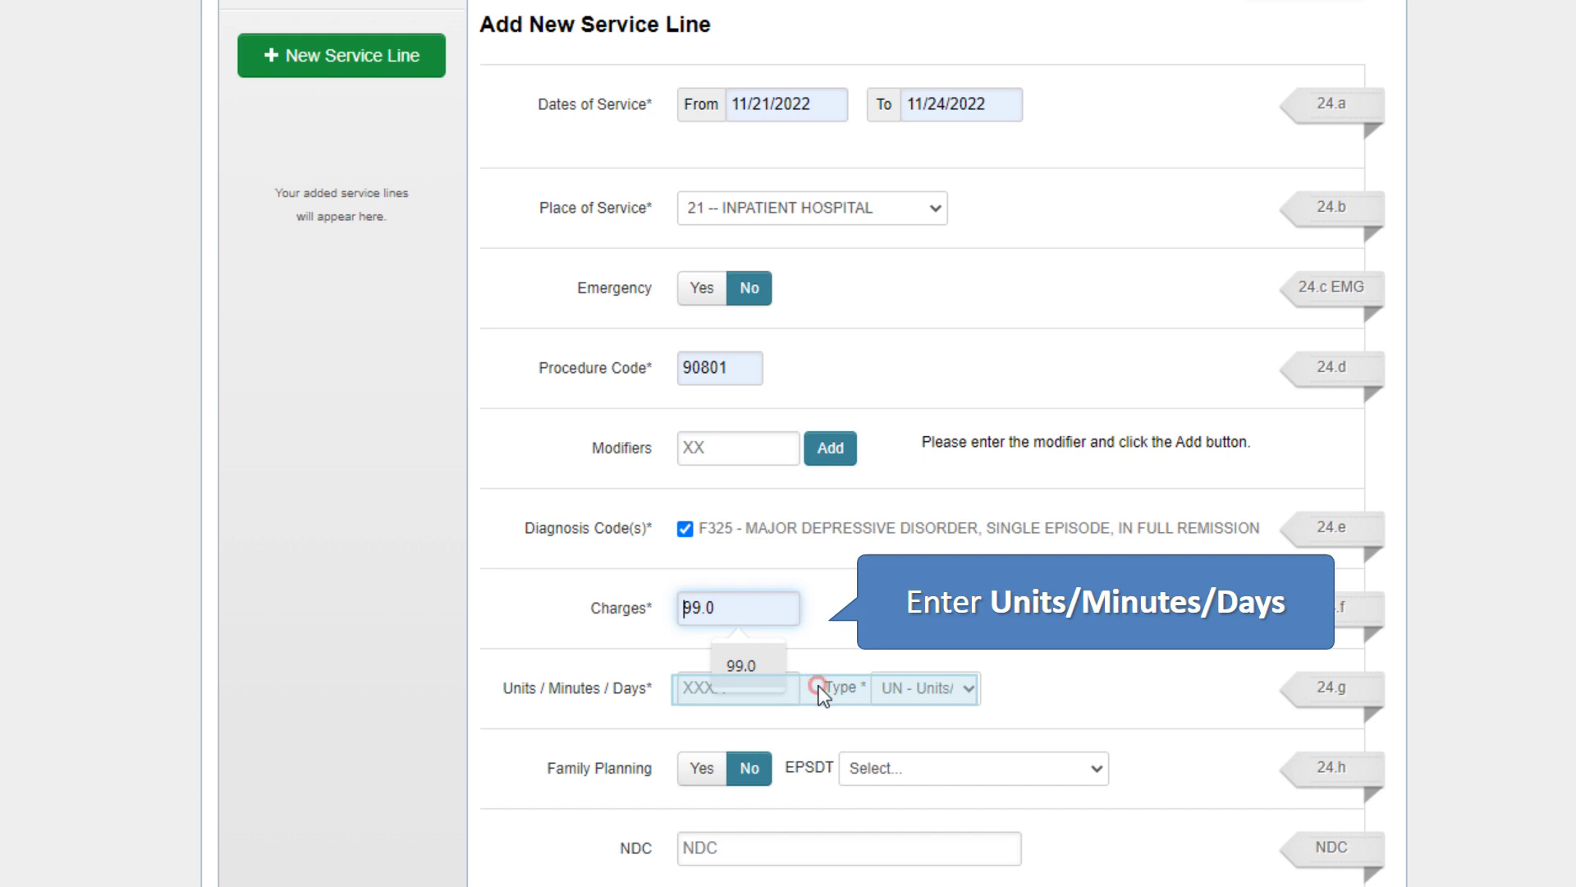
{"action": "key", "text": "Tab"}
{"action": "type", "text": "4"}
{"action": "scroll", "coordinate": [819, 685], "scroll_direction": "down", "scroll_amount": 3}
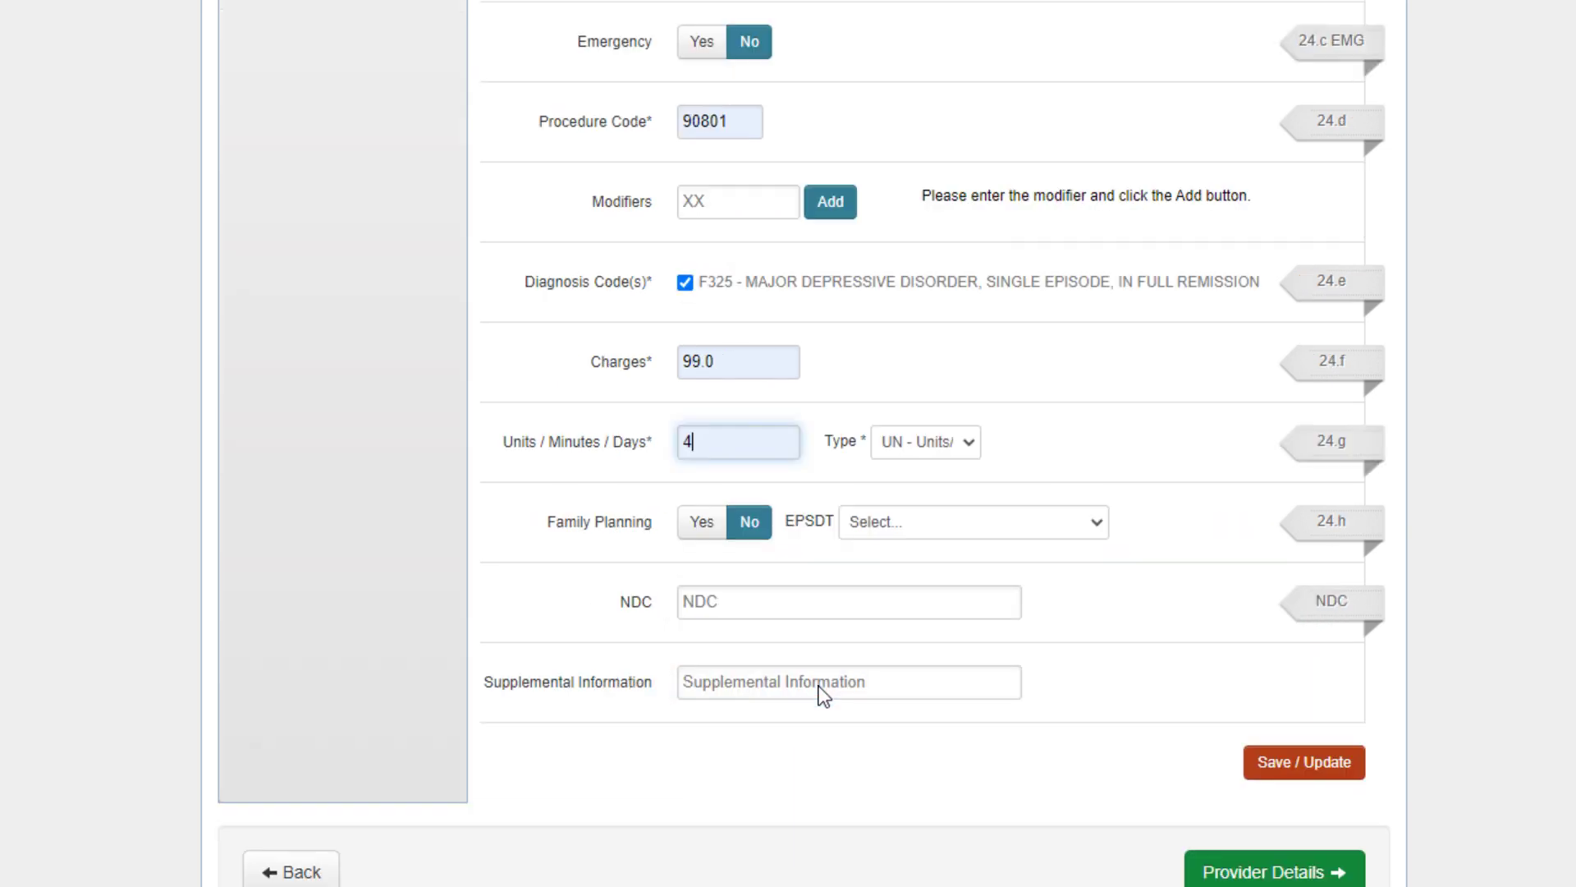
{"action": "left_click", "coordinate": [1299, 762]}
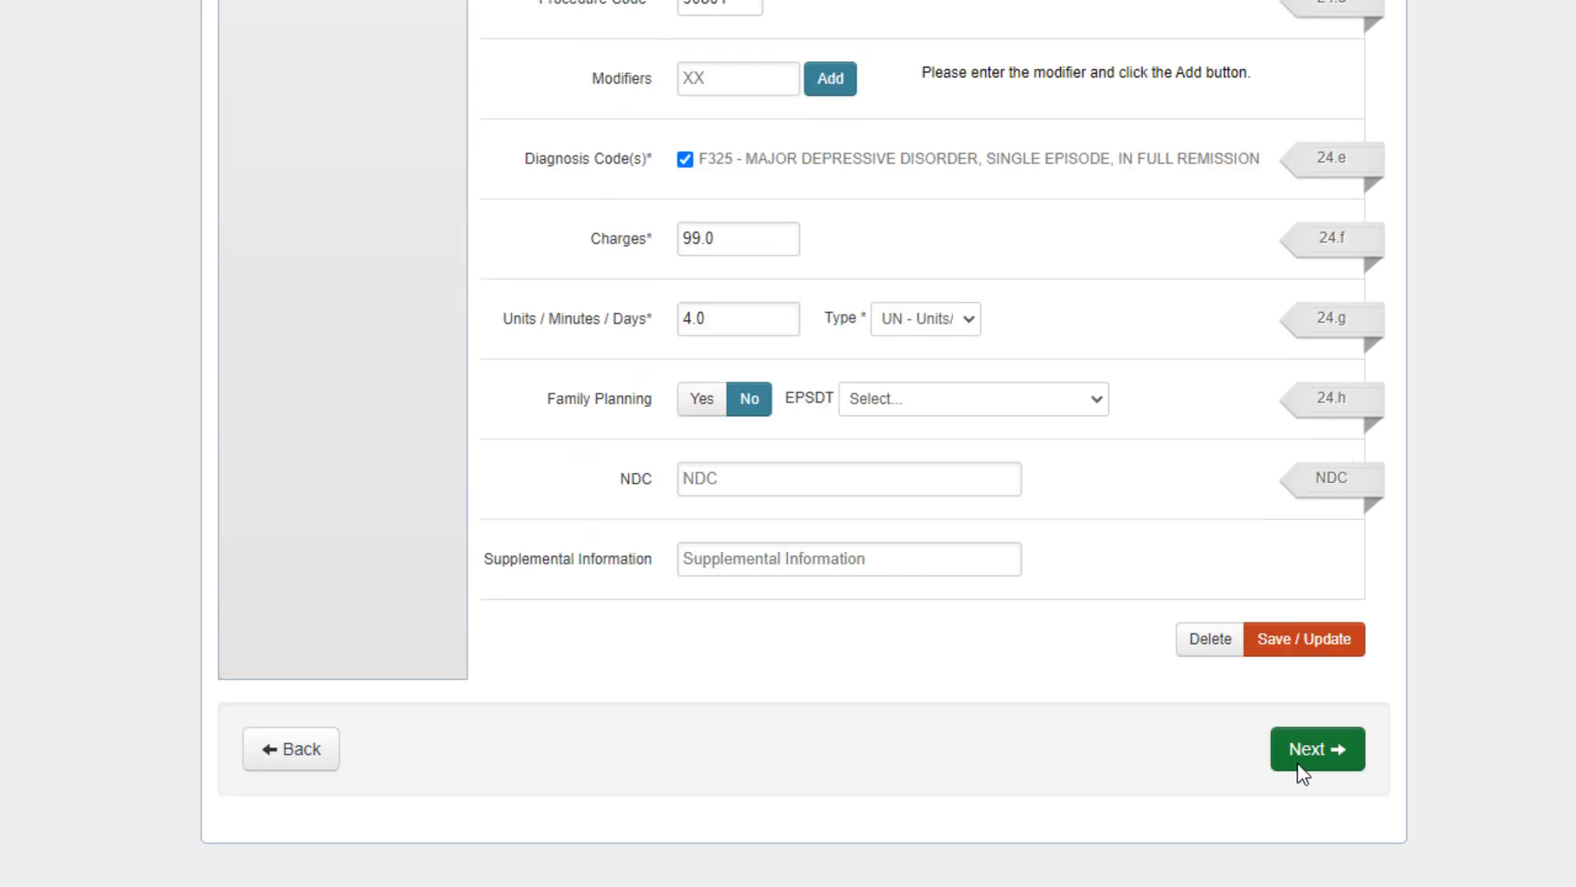
{"action": "left_click", "coordinate": [1310, 752]}
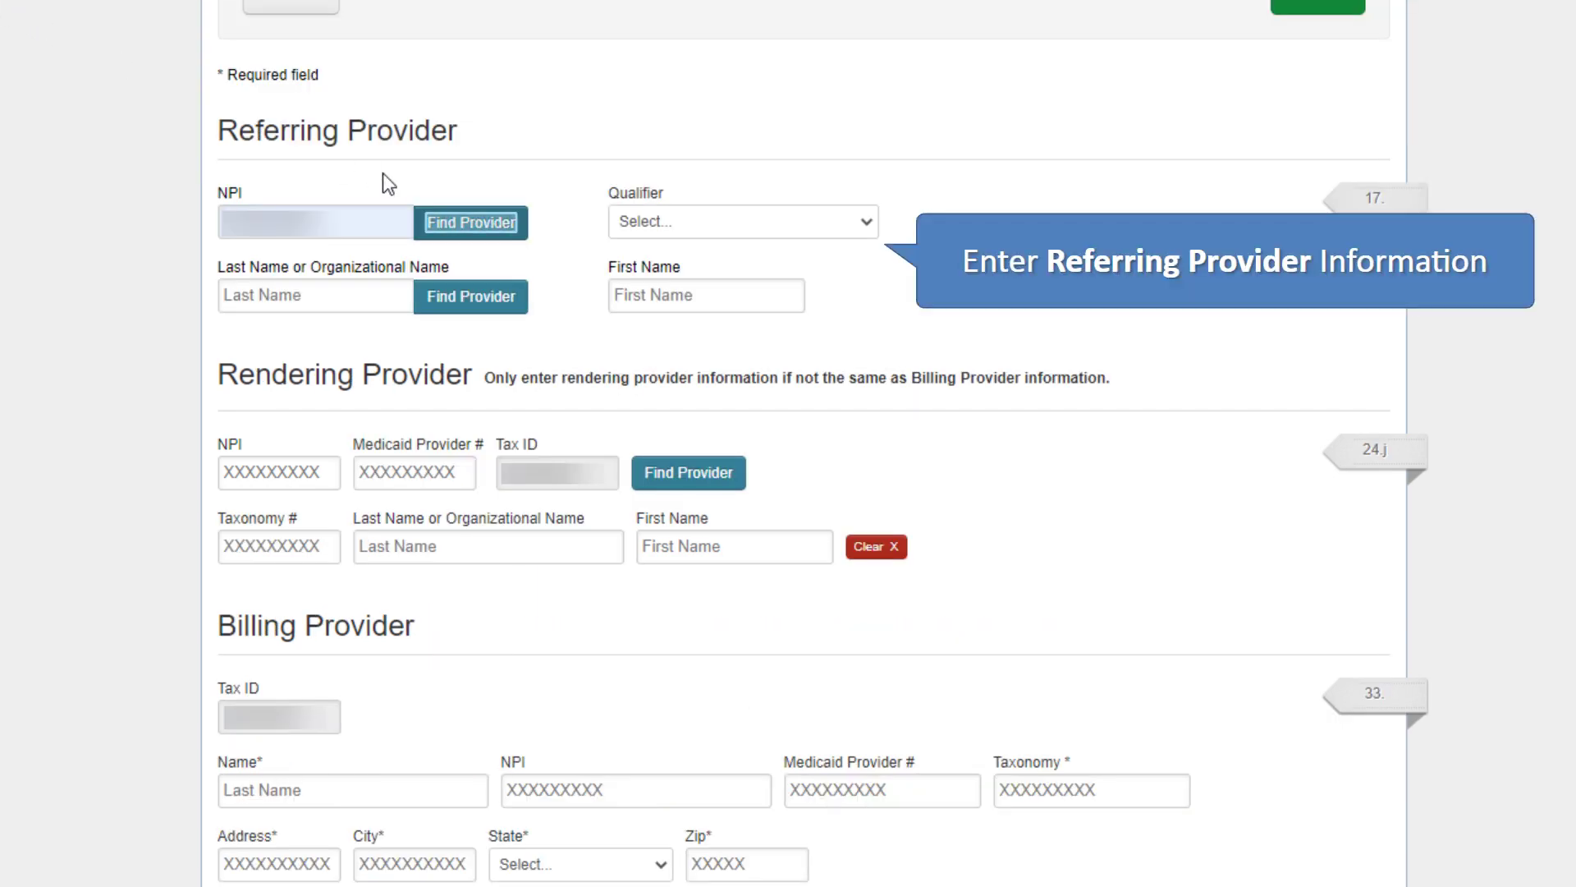
Look up the referring provider by NPI, continue through the remaining claim sections and submit the professional claim
{"action": "left_click", "coordinate": [502, 228]}
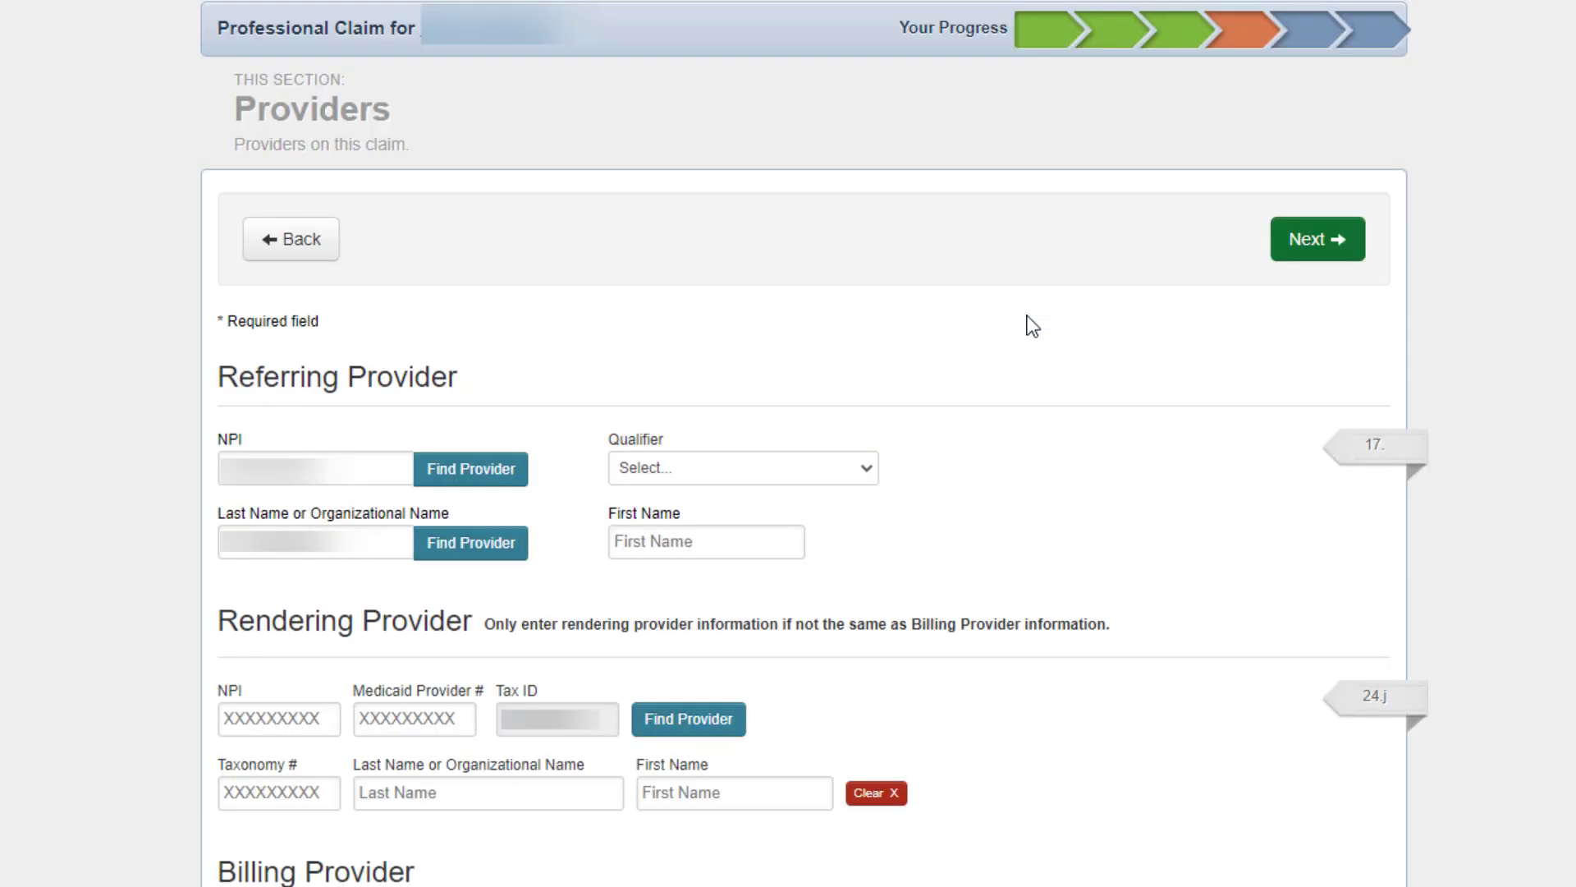
{"action": "left_click", "coordinate": [1313, 240]}
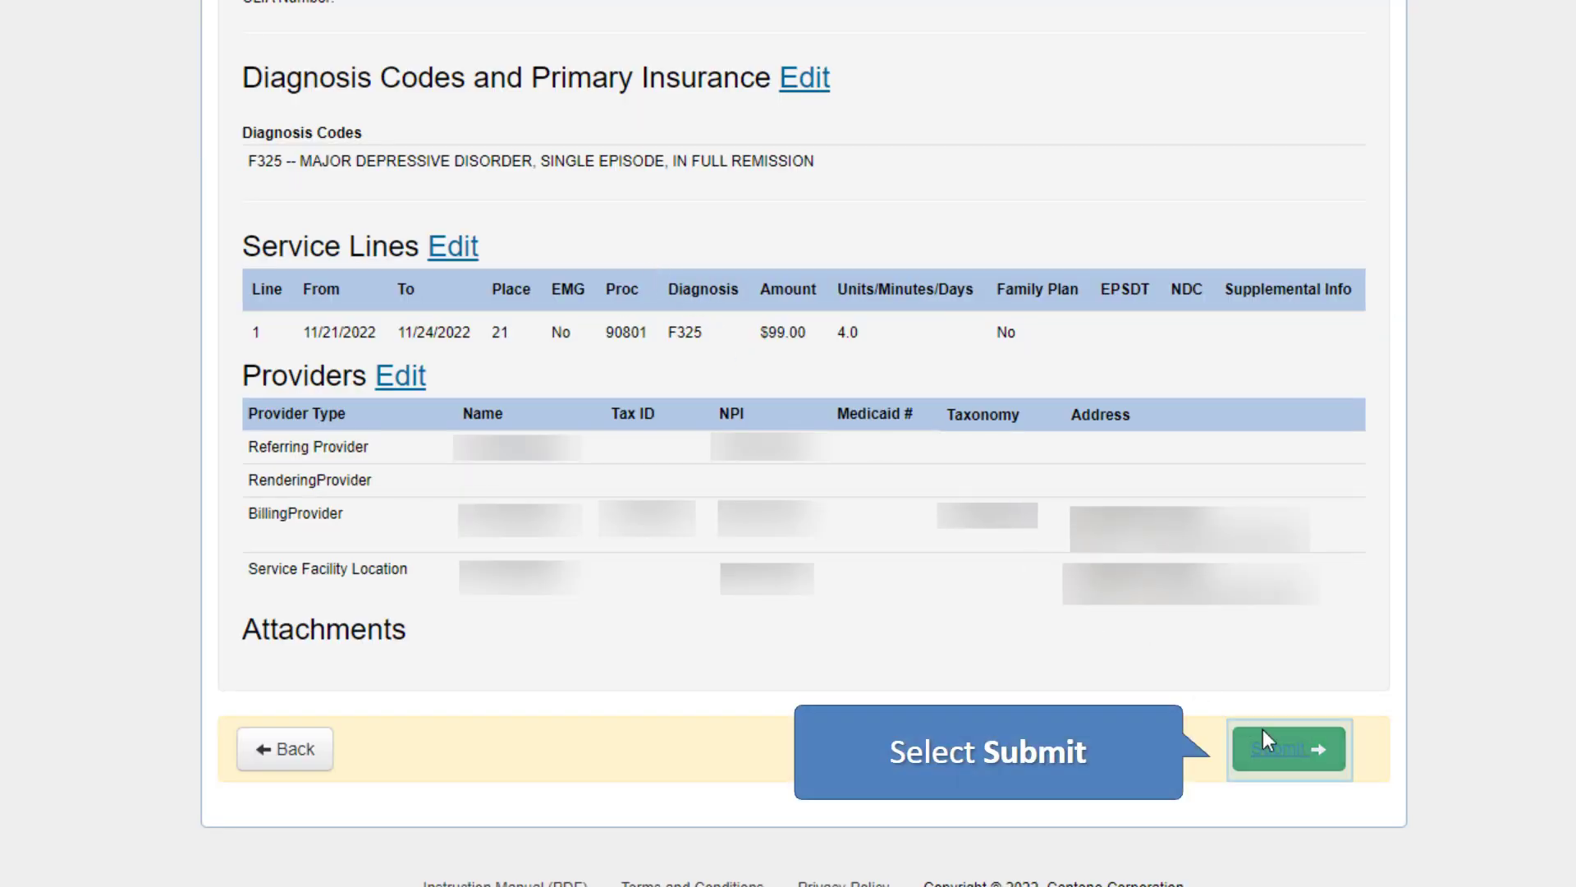
{"action": "left_click", "coordinate": [1291, 750]}
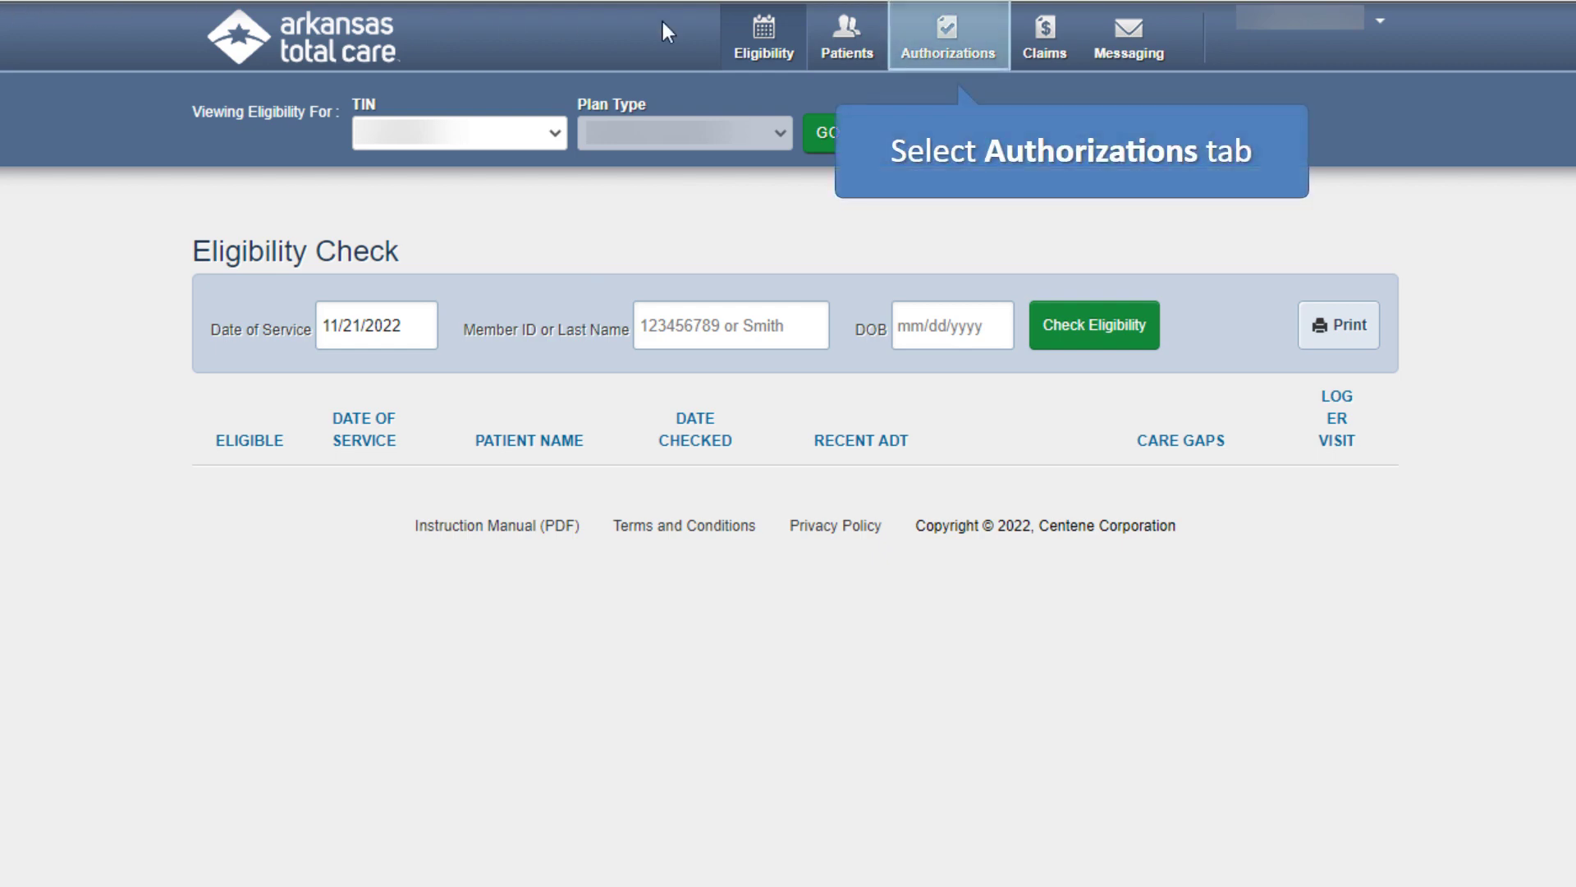
Filter the processed authorizations by an authorization number and view the Authorizations disclaimer
{"action": "left_click", "coordinate": [950, 31]}
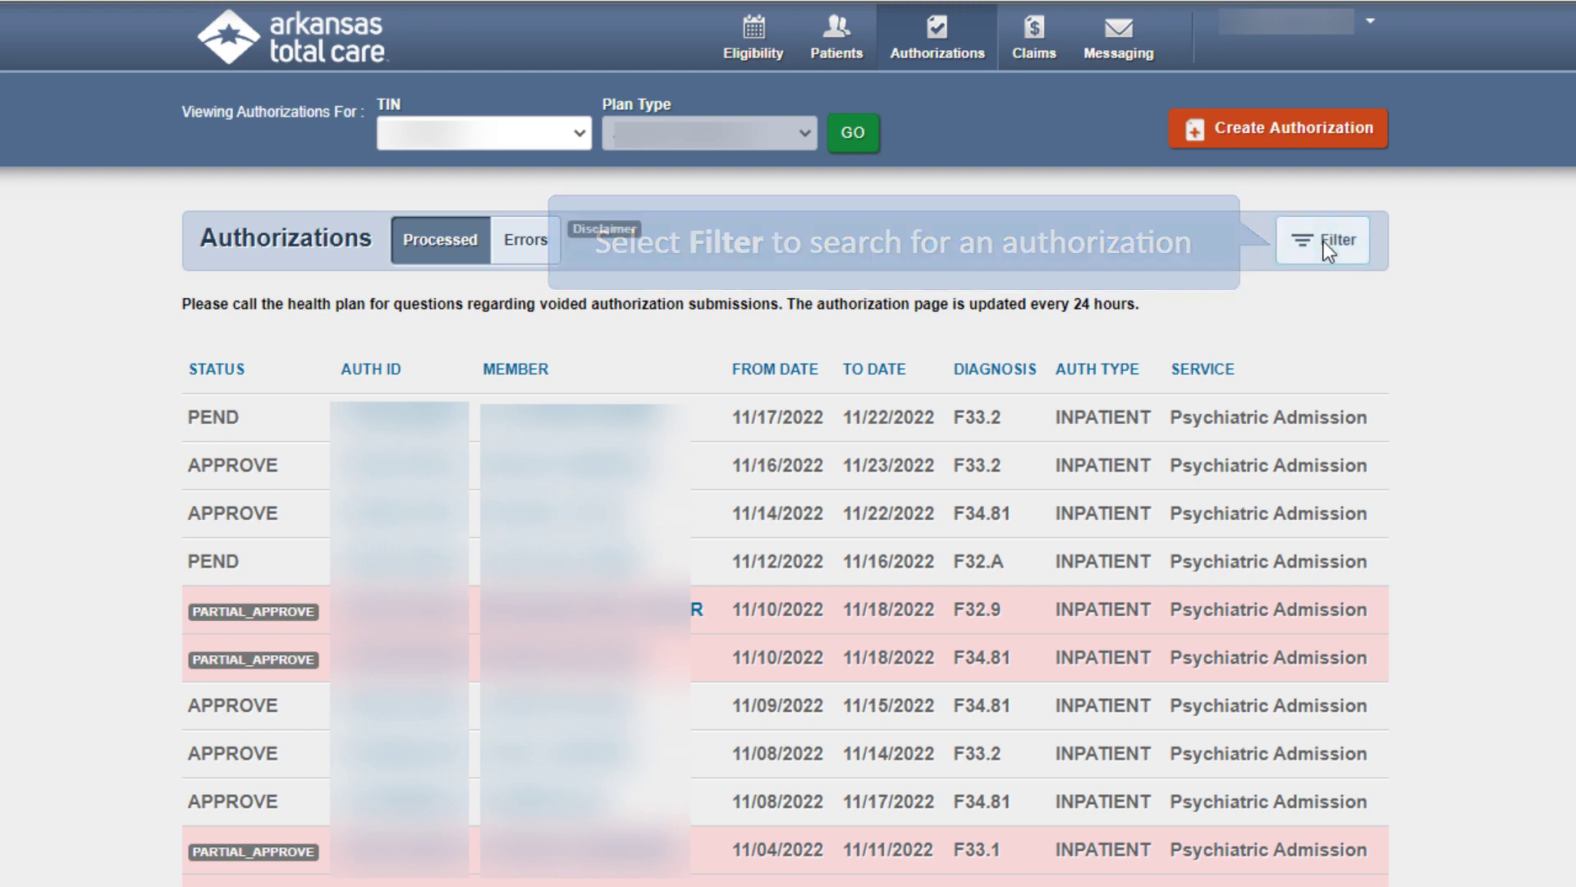
{"action": "left_click", "coordinate": [1324, 242]}
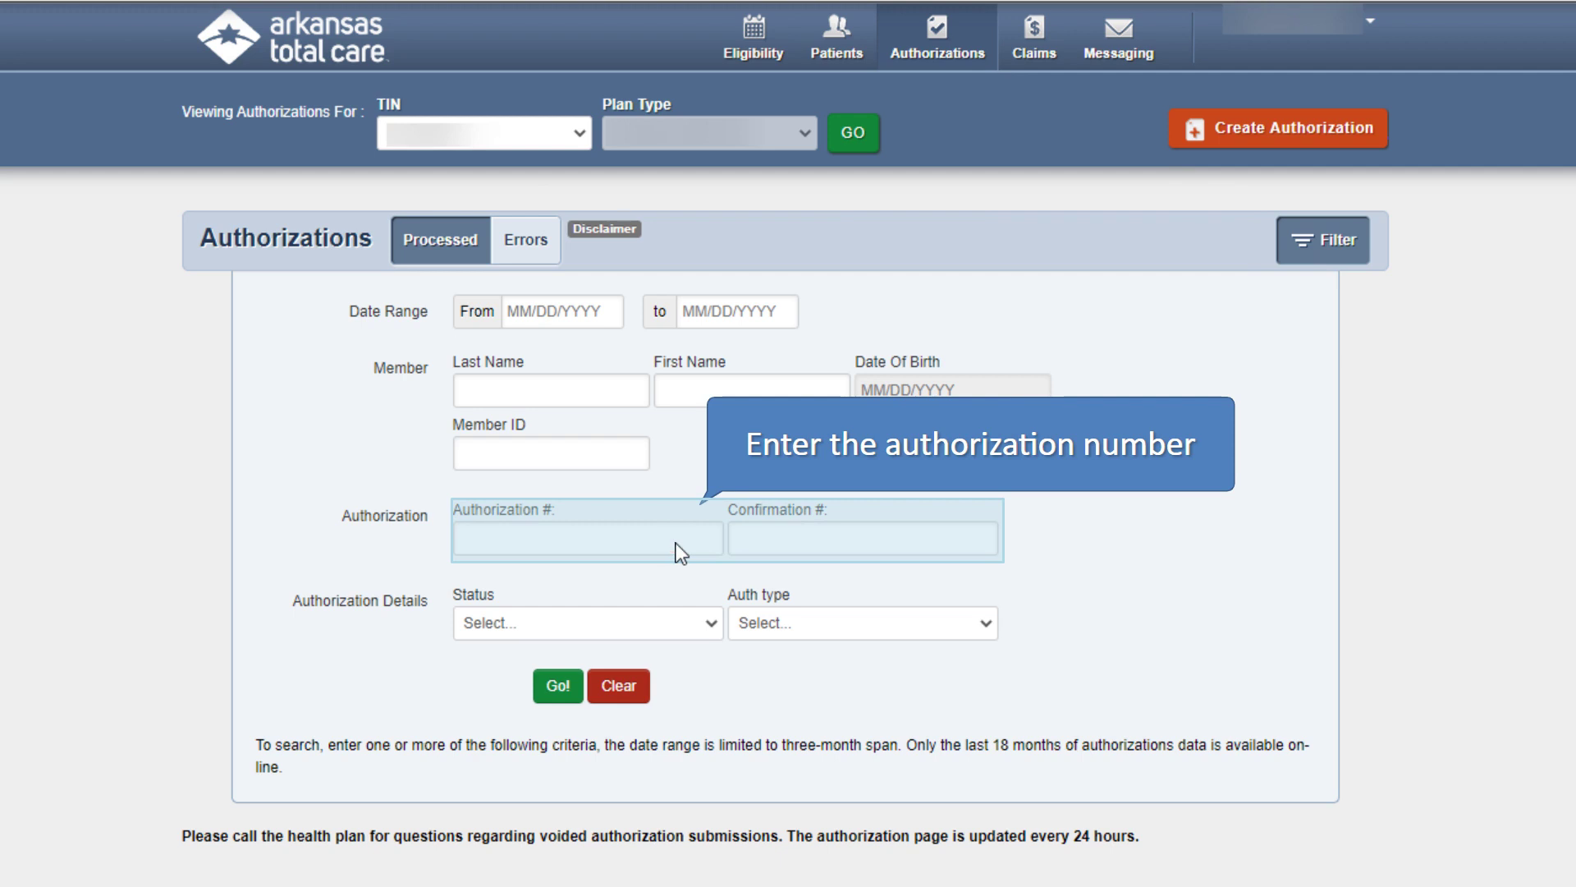
{"action": "key", "text": "ctrl+v"}
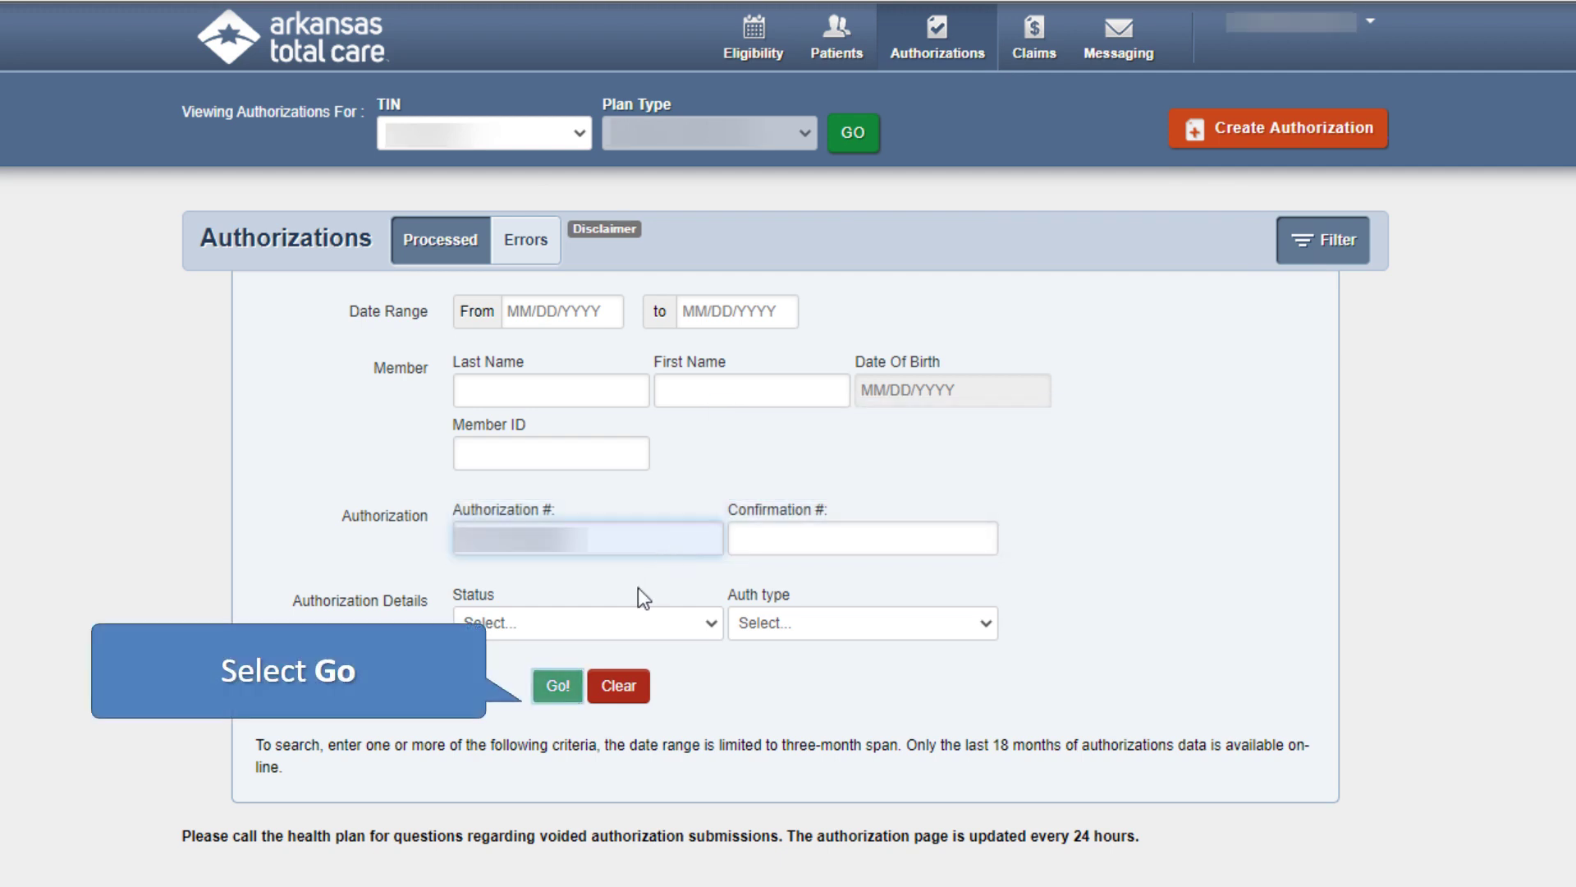
{"action": "left_click", "coordinate": [551, 686]}
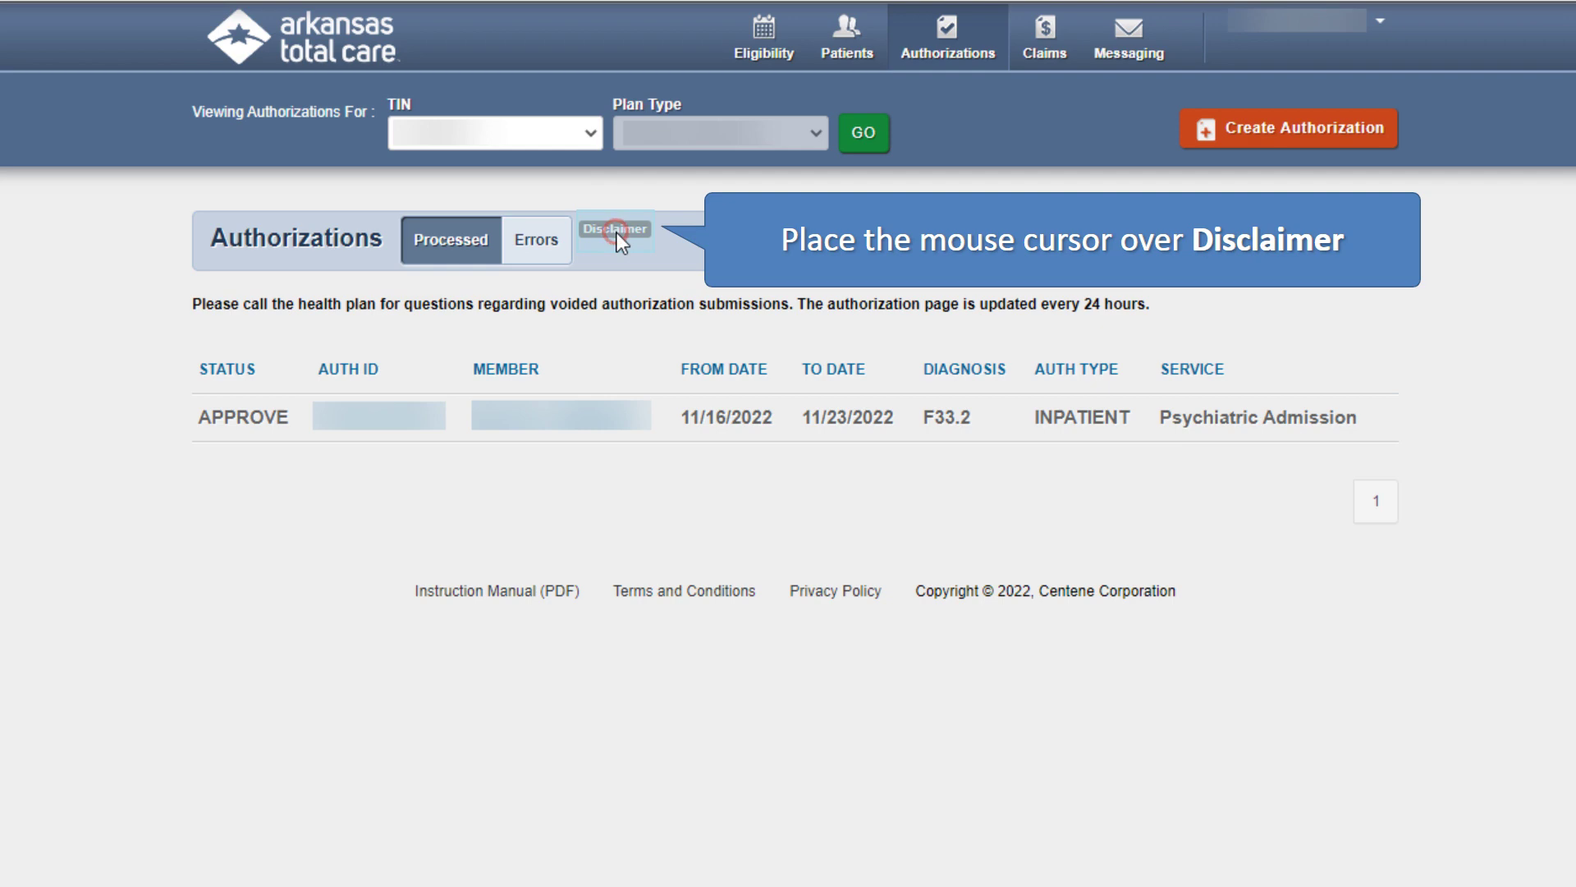
{"action": "mouse_move", "coordinate": [617, 233]}
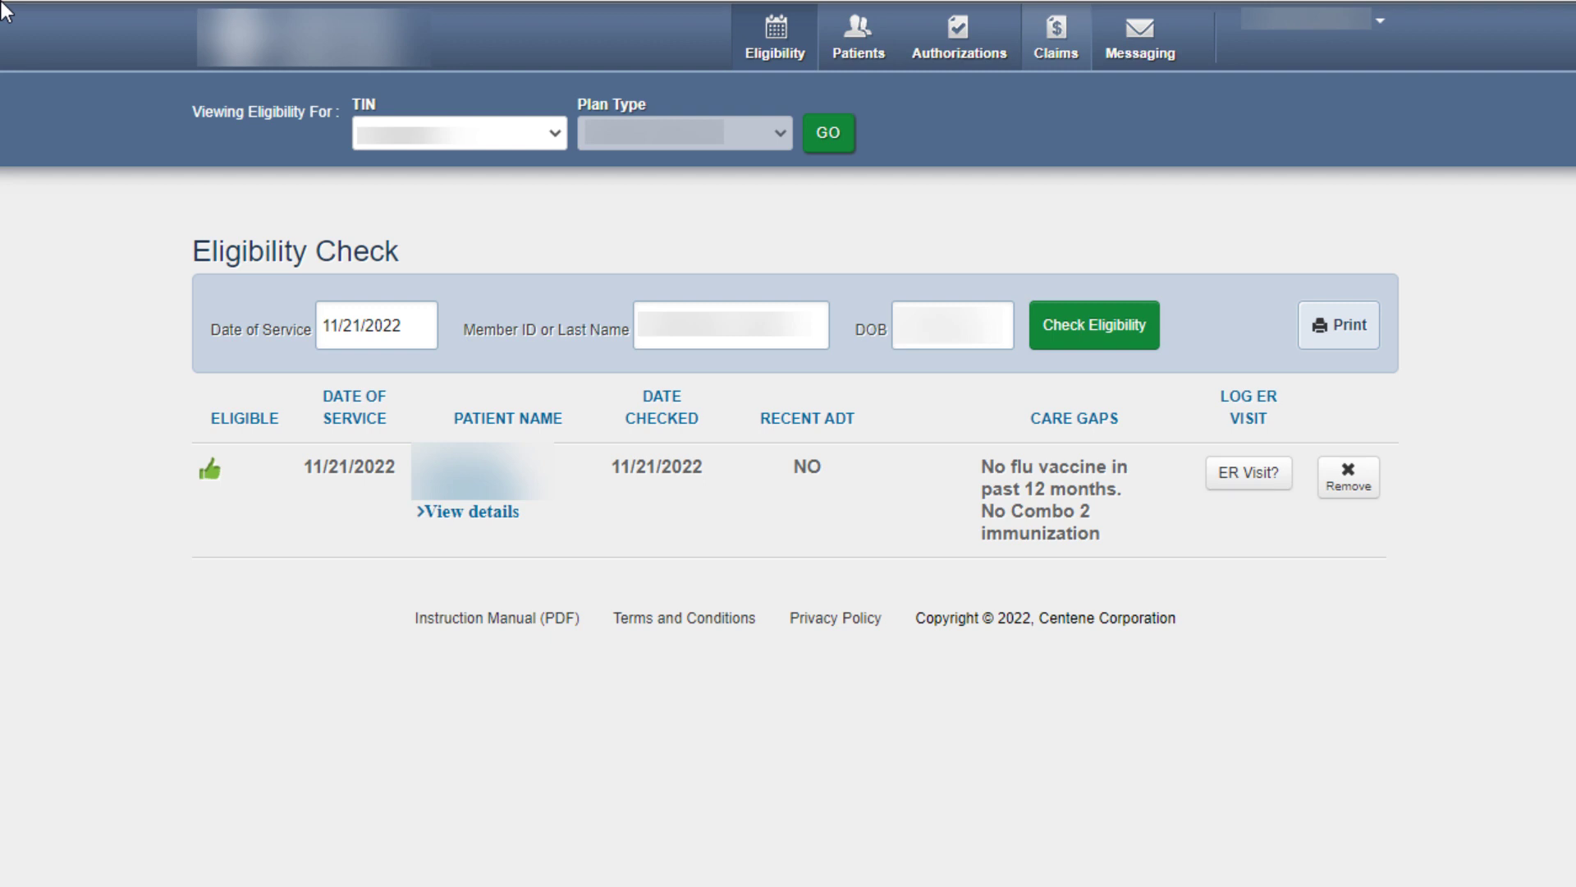
Copy the pending claim from the Claims section into a new claim and submit it after review
{"action": "left_click", "coordinate": [1051, 41]}
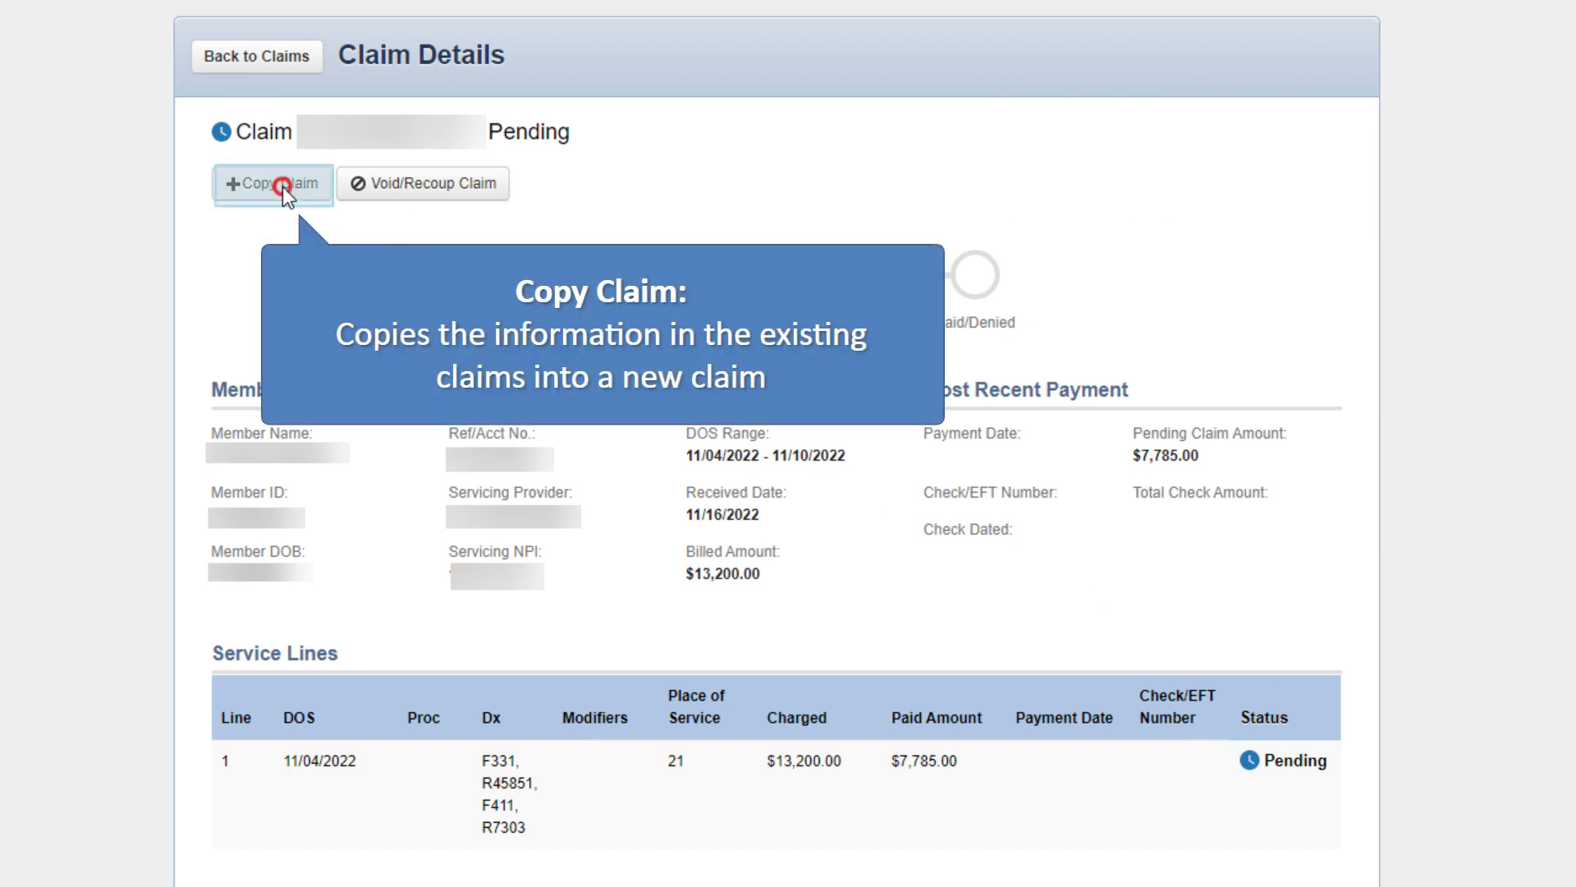
{"action": "left_click", "coordinate": [282, 186]}
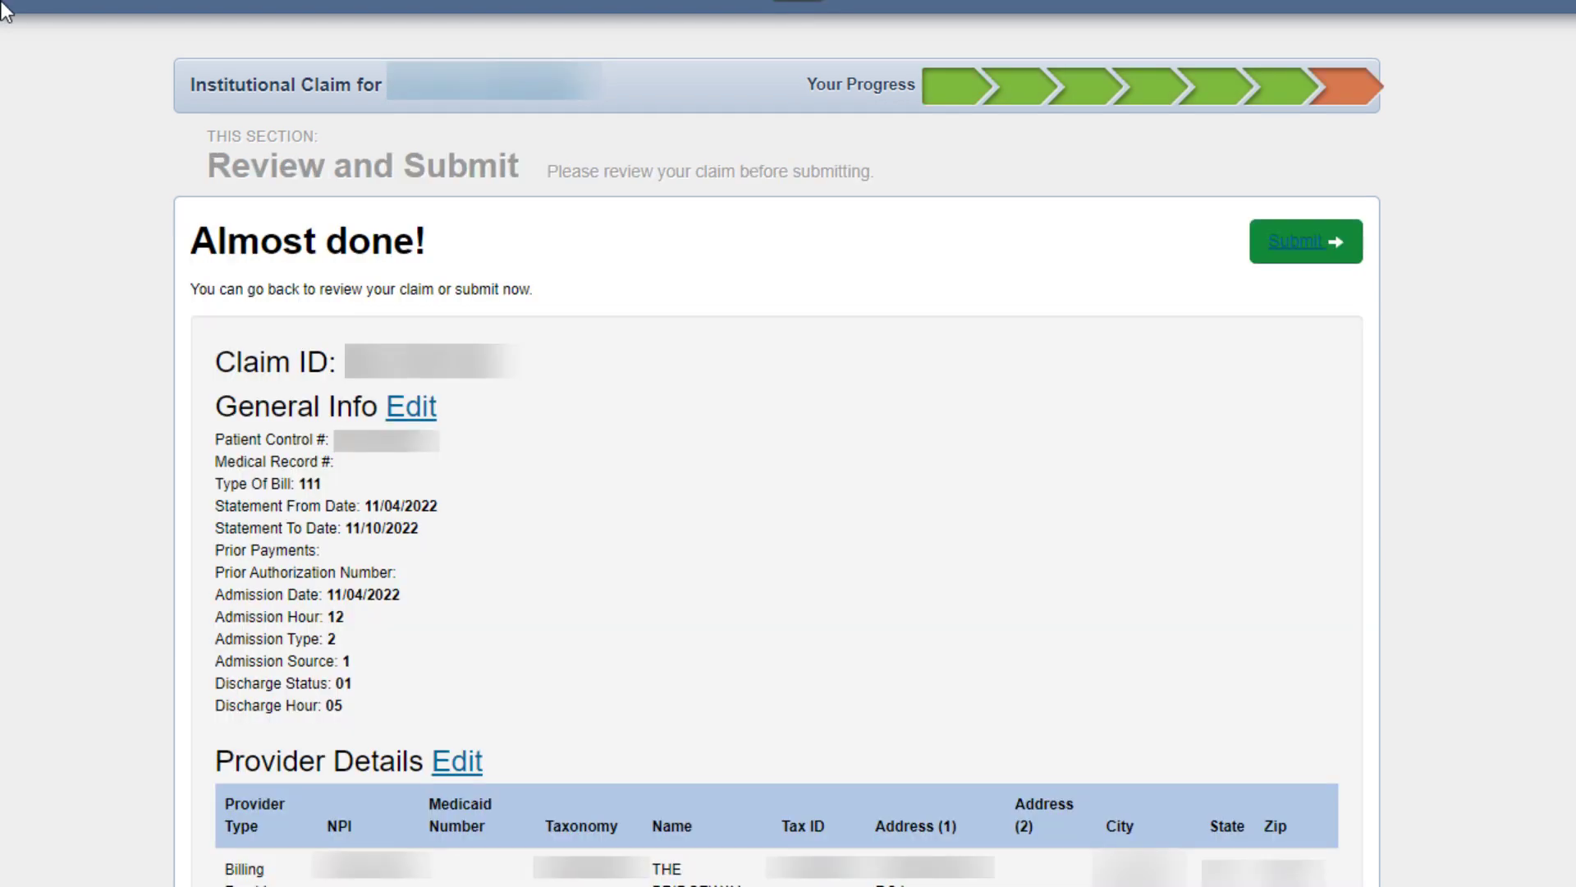
{"action": "left_click", "coordinate": [1306, 245]}
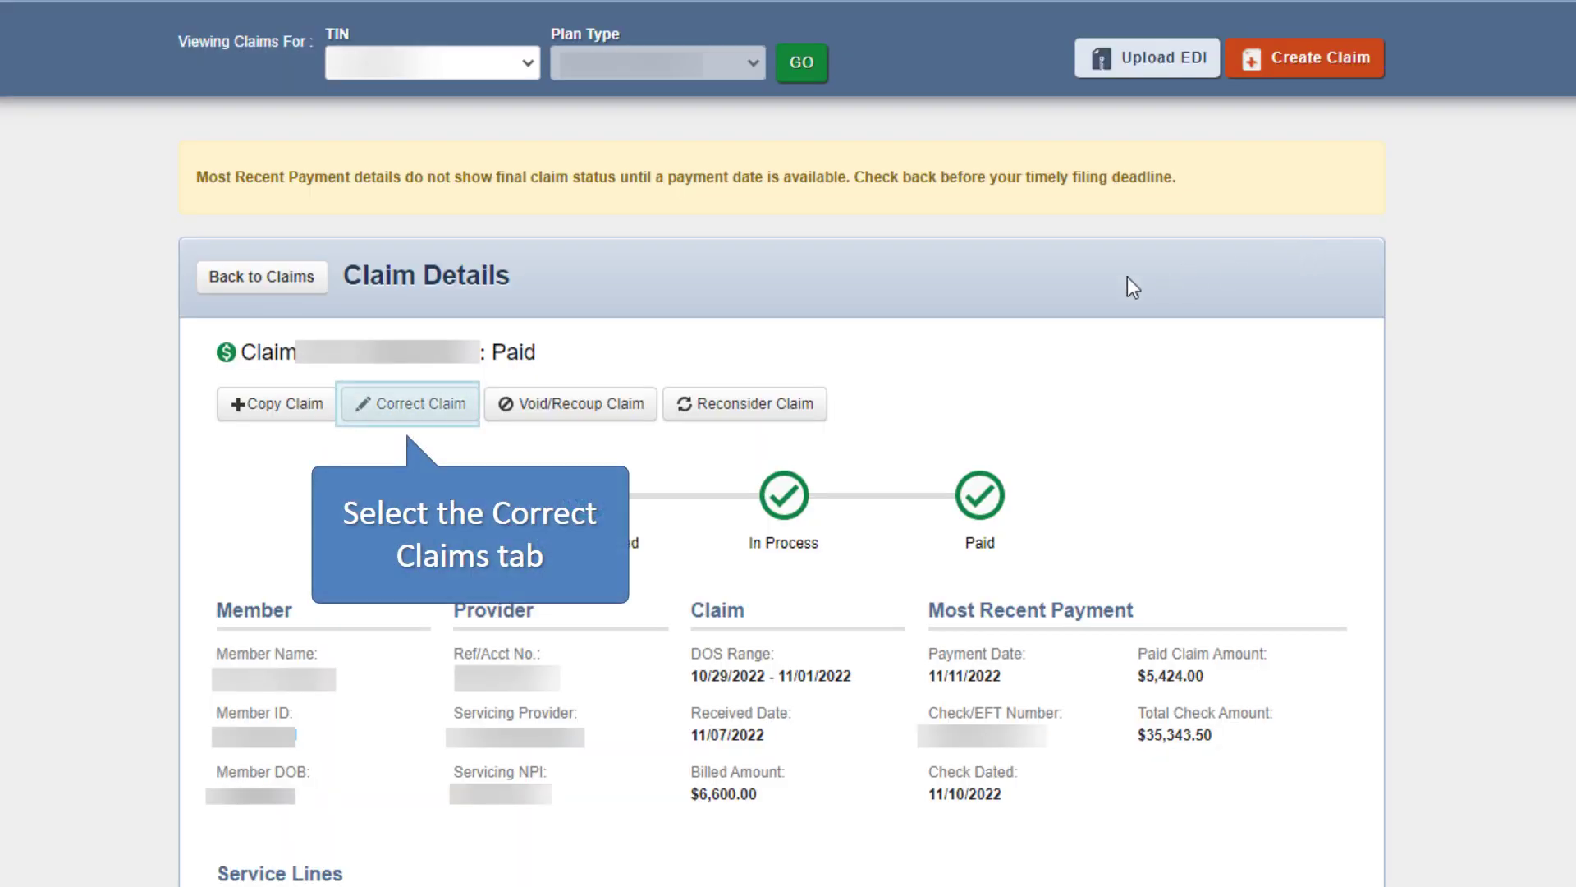
Open the paid claim for correction, and start a void/recoup of that claim and submit it after review
{"action": "left_click", "coordinate": [400, 405]}
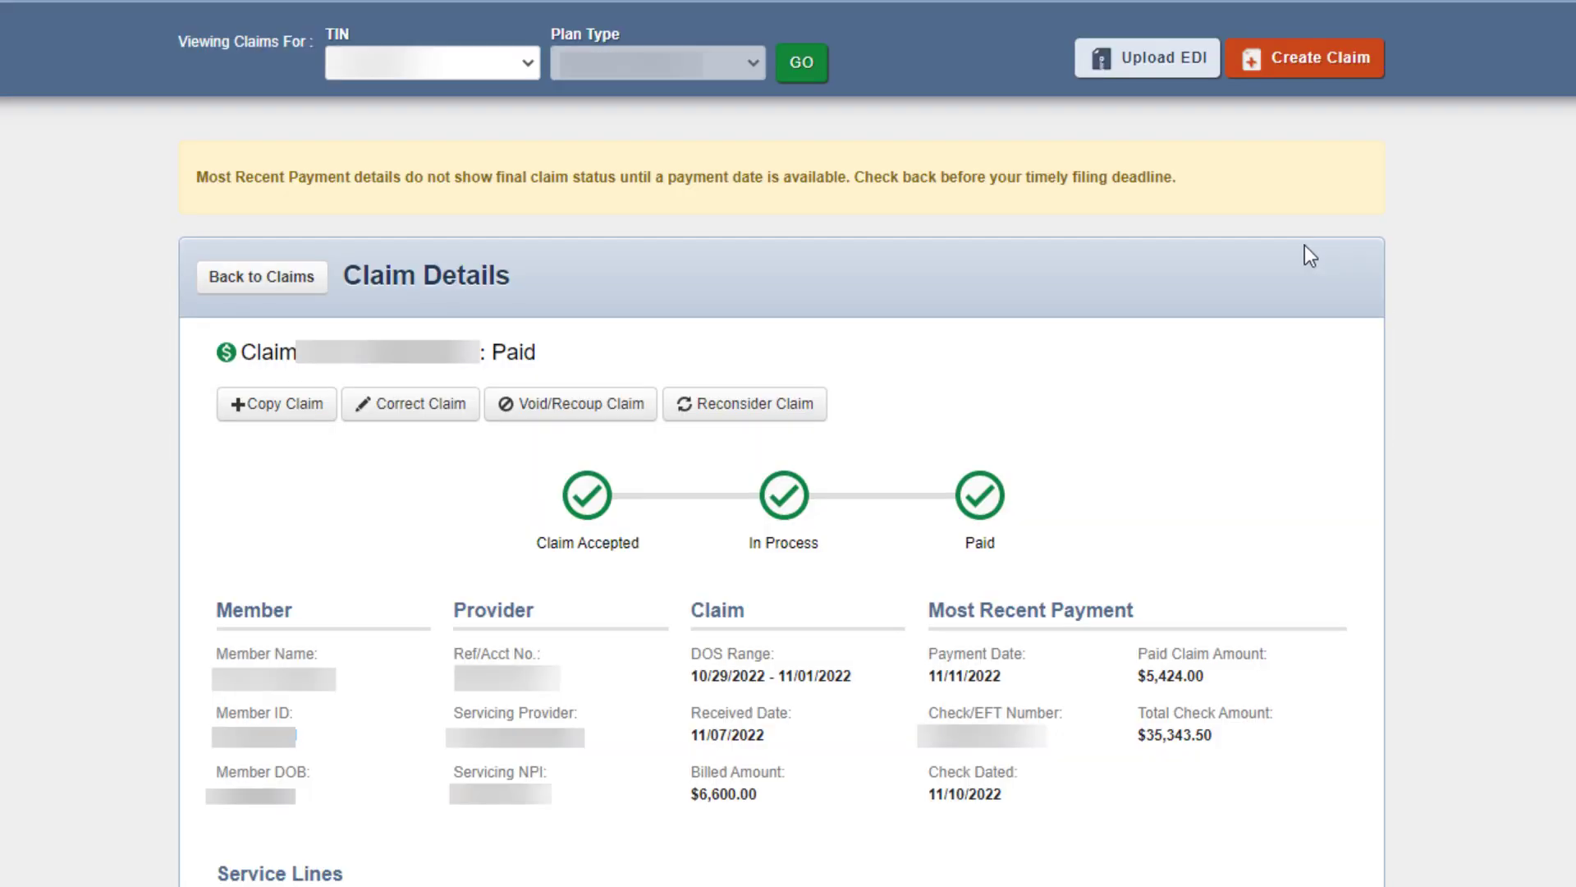
{"action": "left_click", "coordinate": [573, 404]}
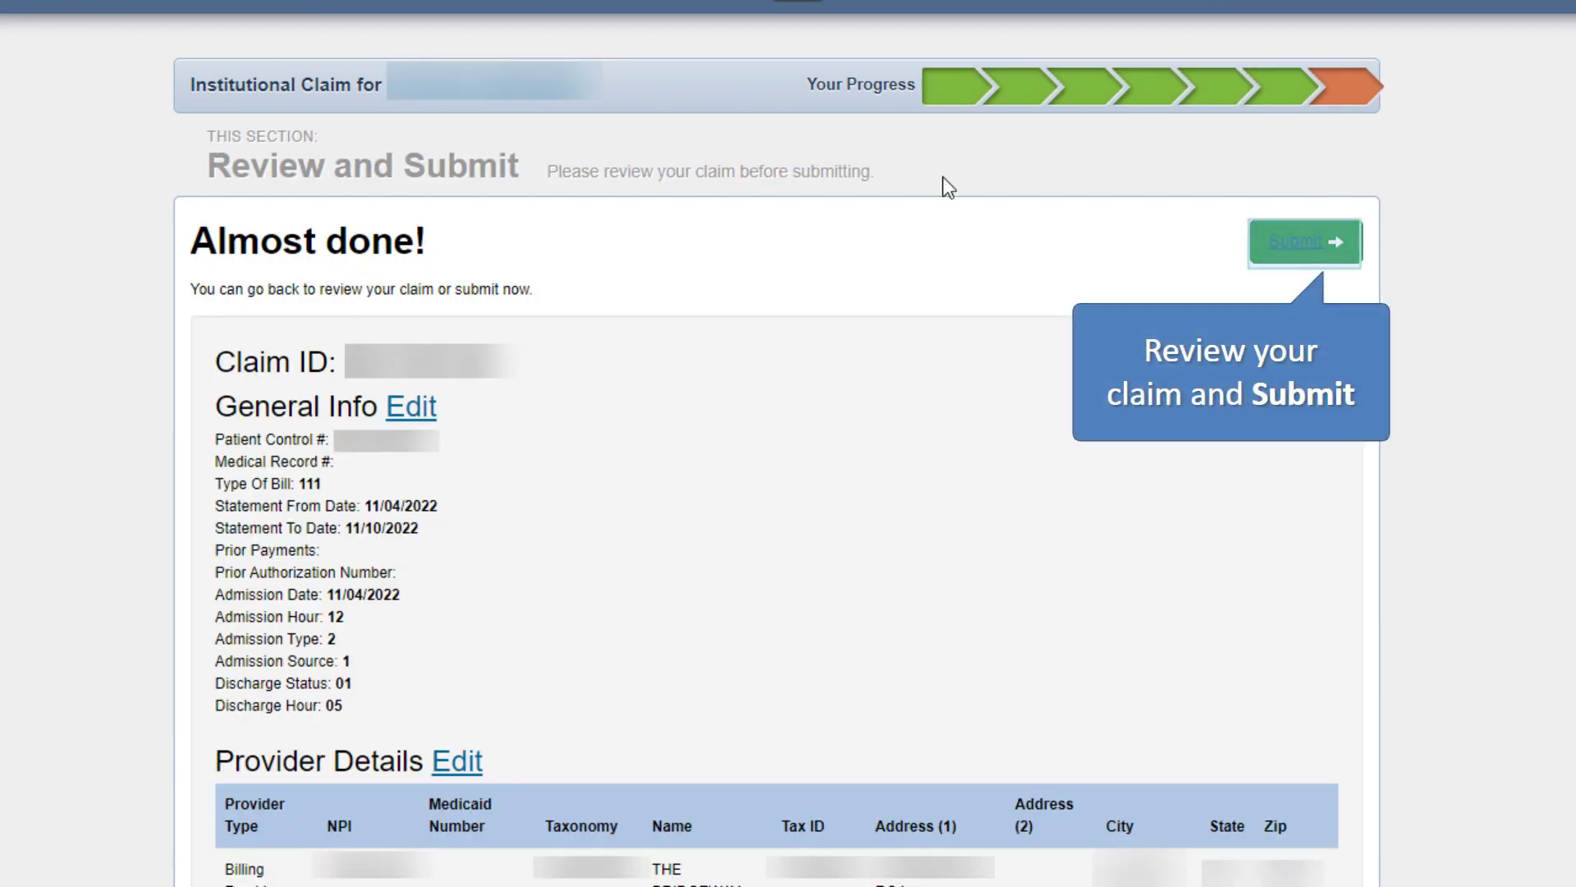
{"action": "left_click", "coordinate": [1305, 243]}
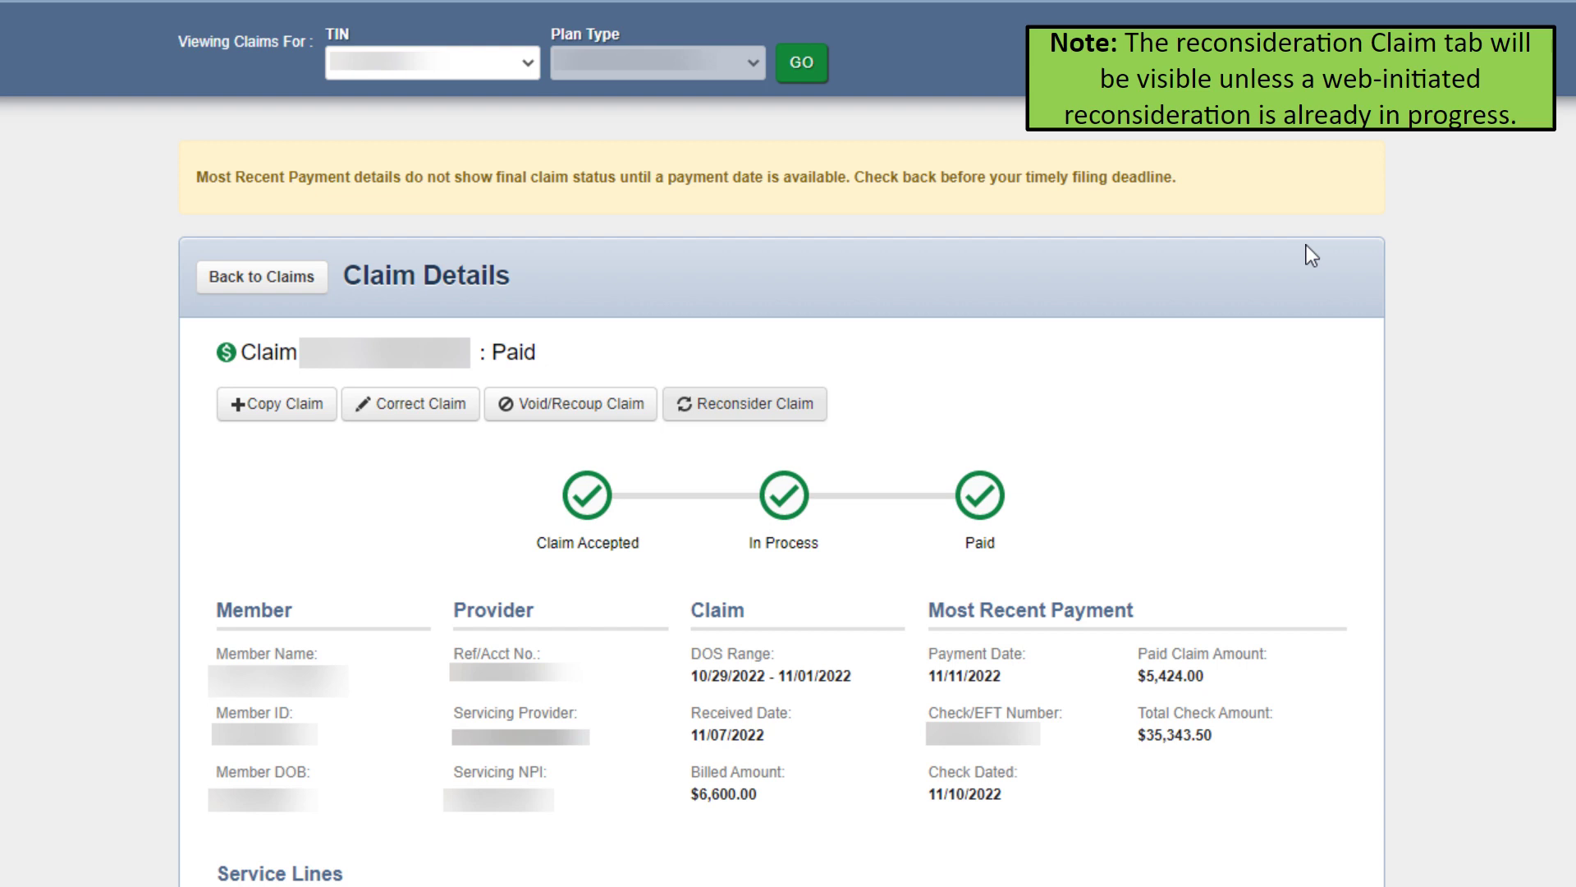
Request reconsideration of the paid claim with the type Consent Form, leaving the notes blank, and submit it
{"action": "left_click", "coordinate": [742, 411]}
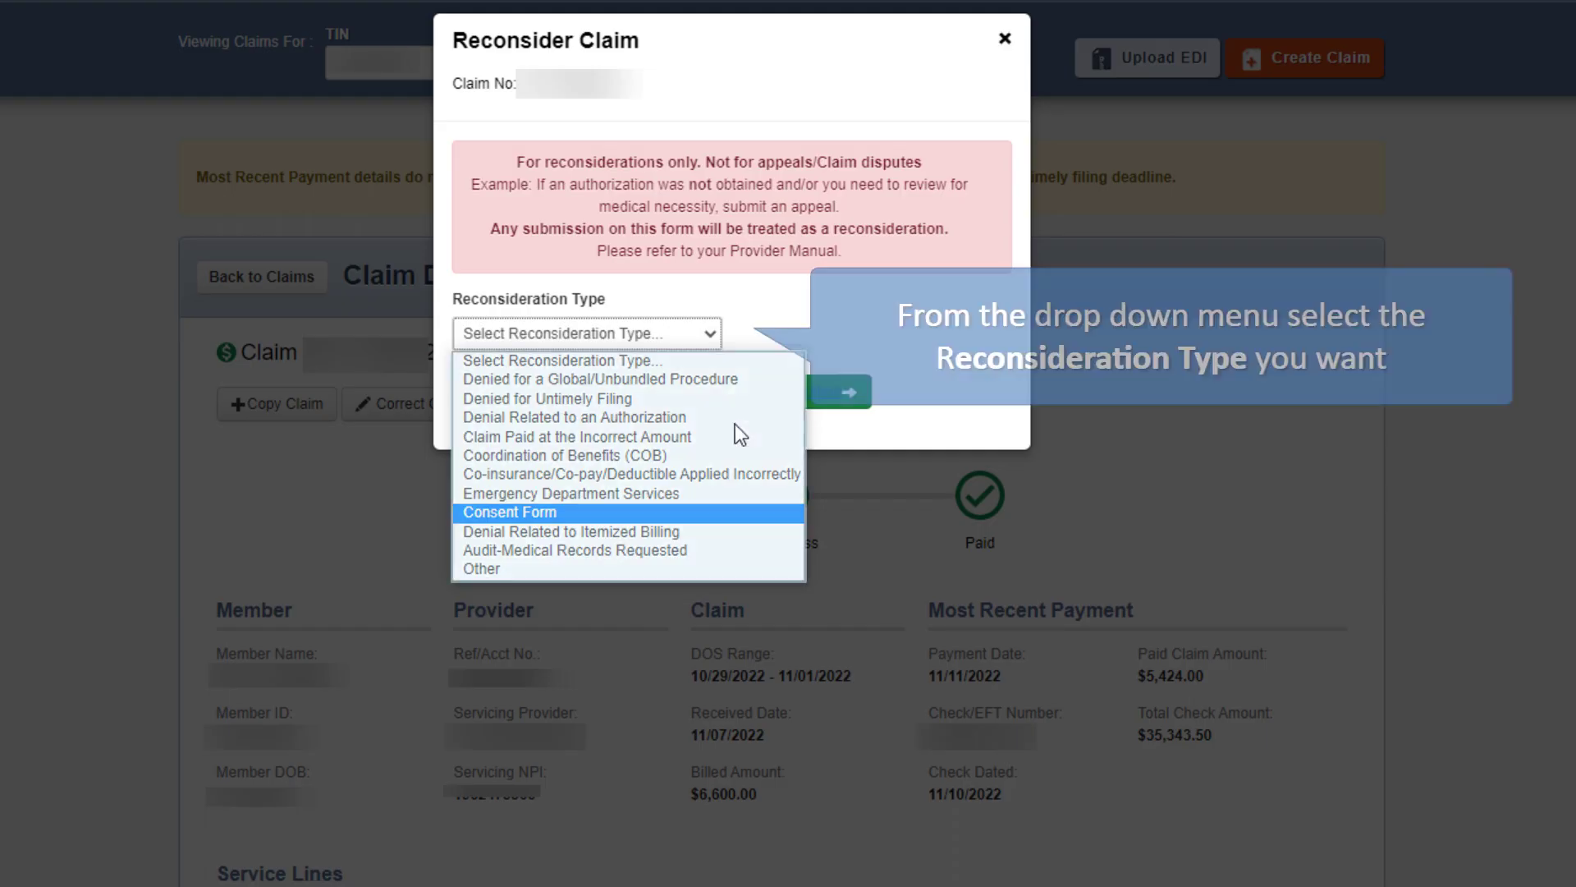
{"action": "left_click", "coordinate": [679, 514]}
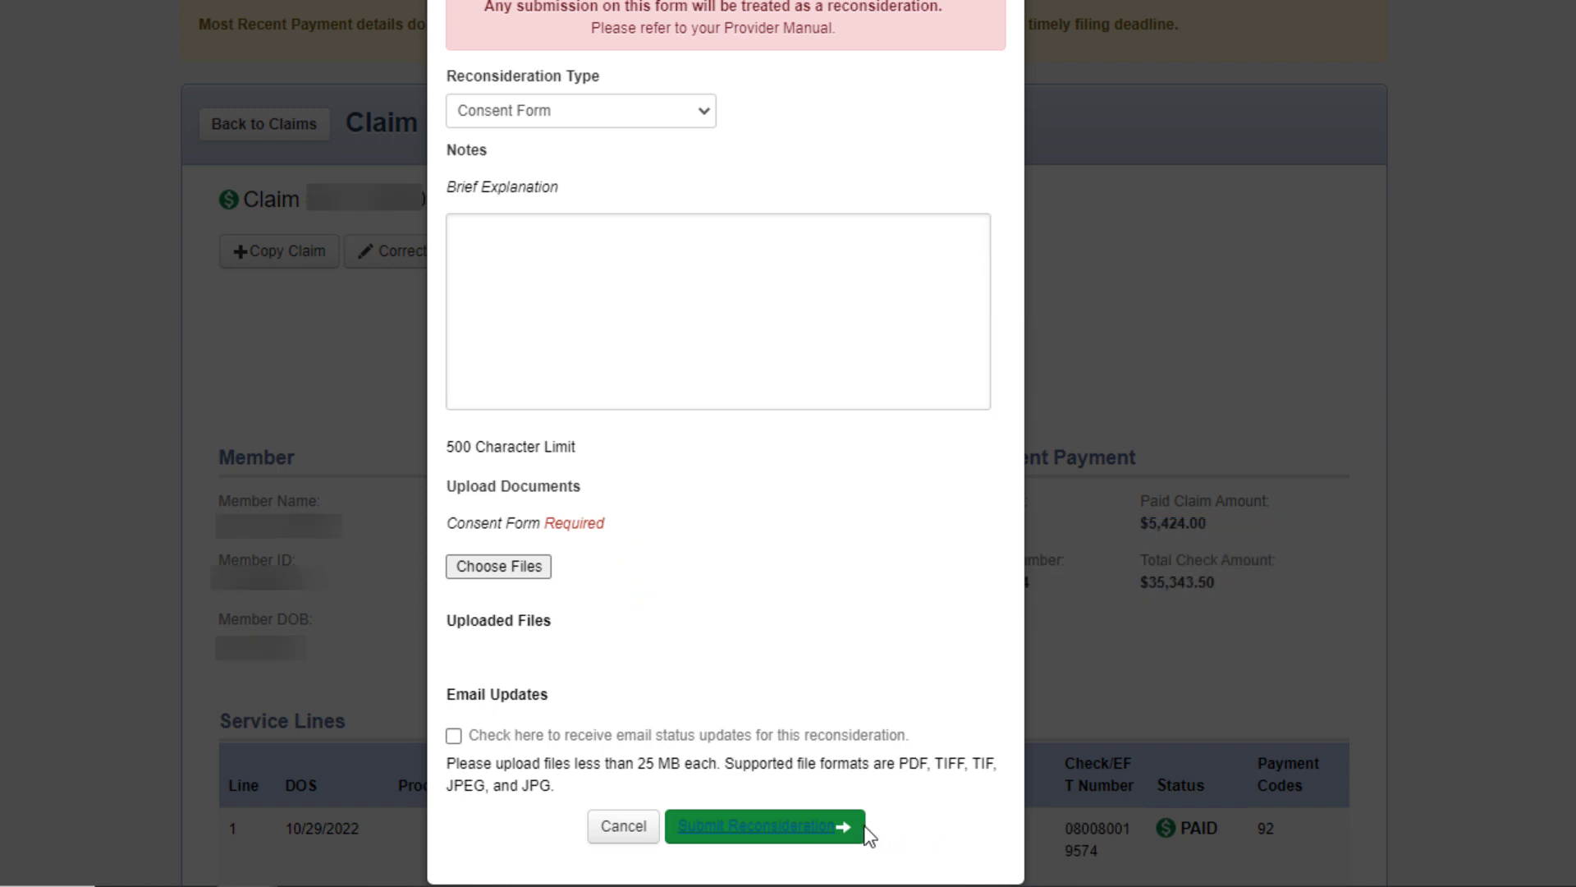
{"action": "left_click", "coordinate": [765, 818]}
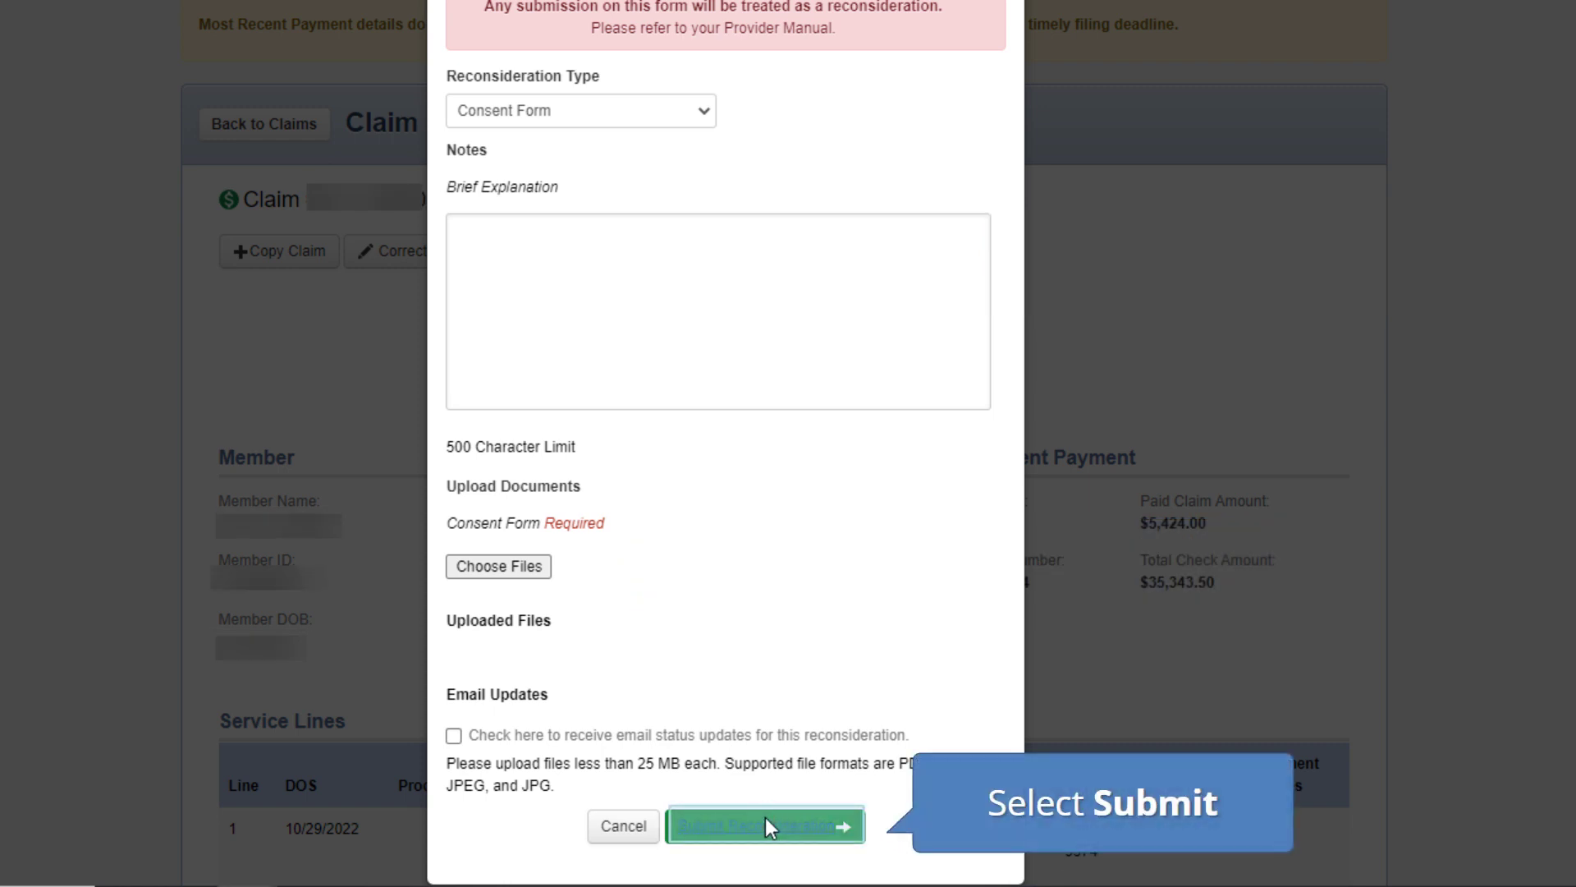